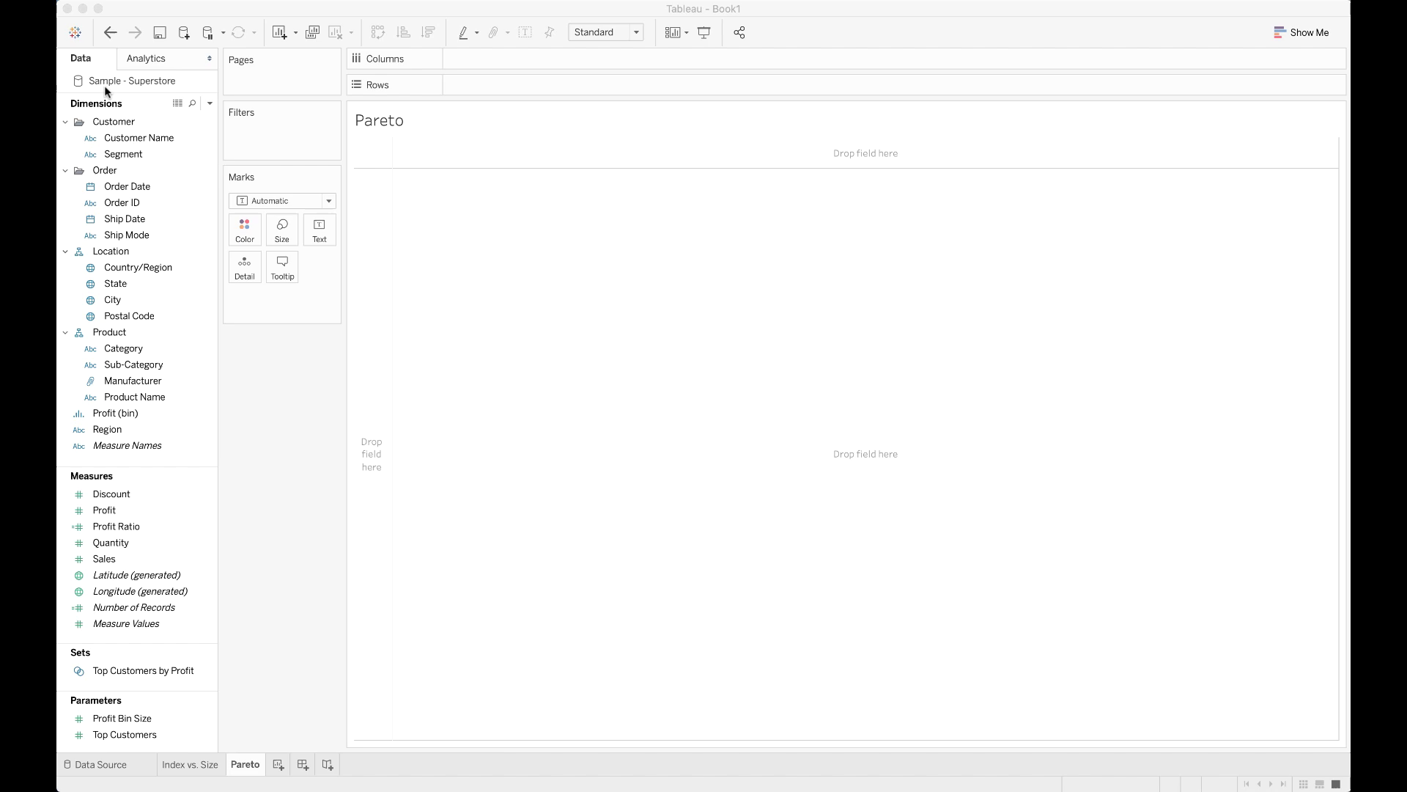
Return from the start page to the Pareto worksheet and inspect values along the chart.
{"action": "left_click", "coordinate": [75, 32]}
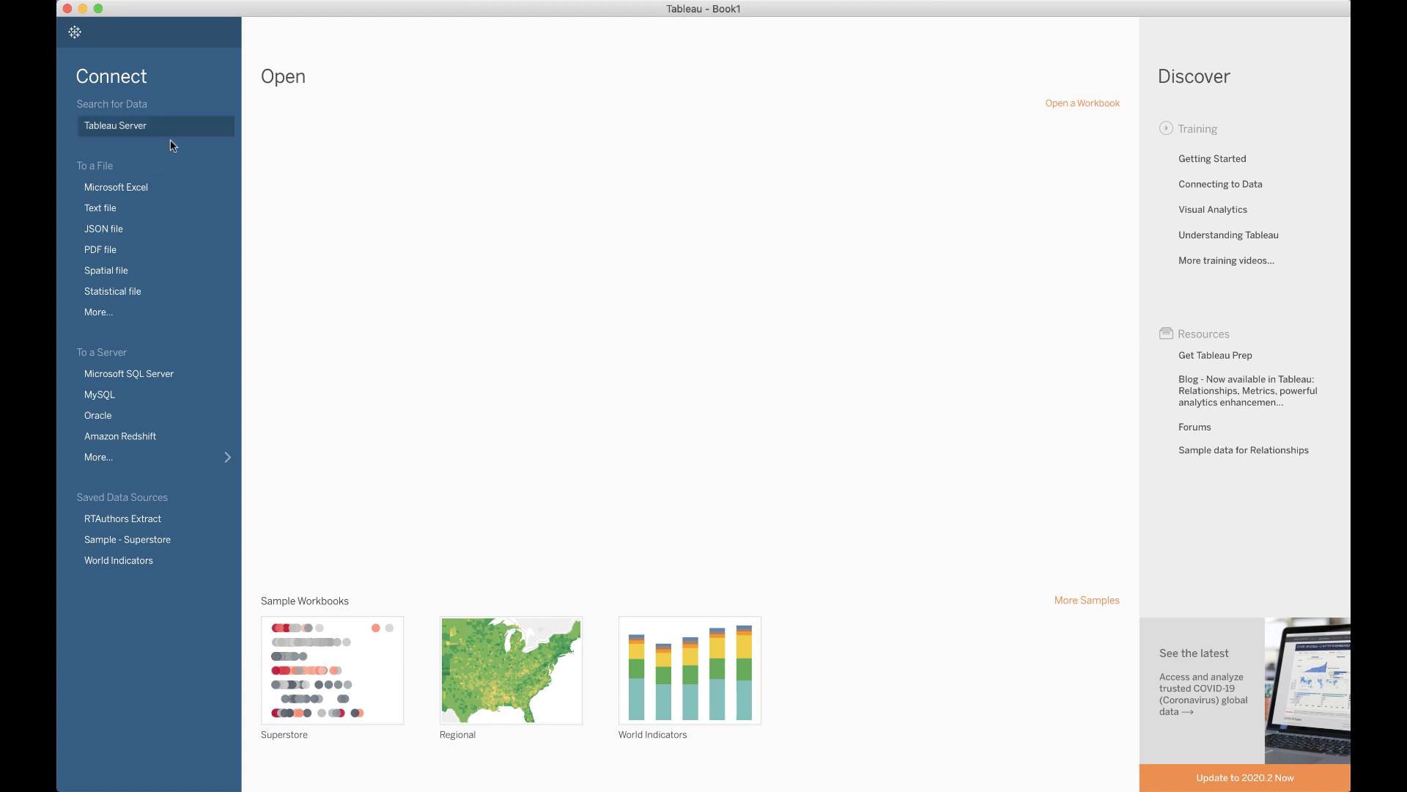
{"action": "left_click", "coordinate": [75, 40]}
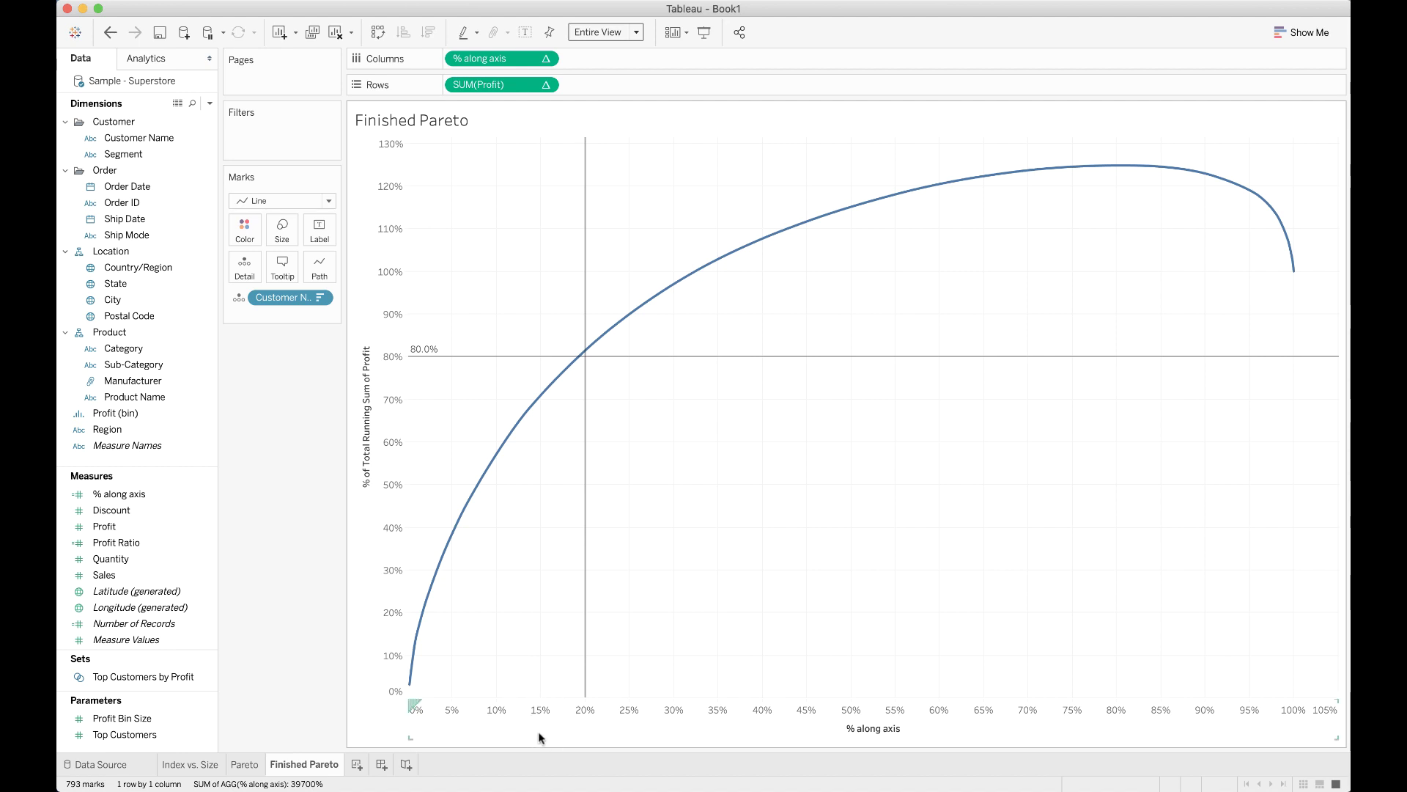
{"action": "mouse_move", "coordinate": [1154, 176]}
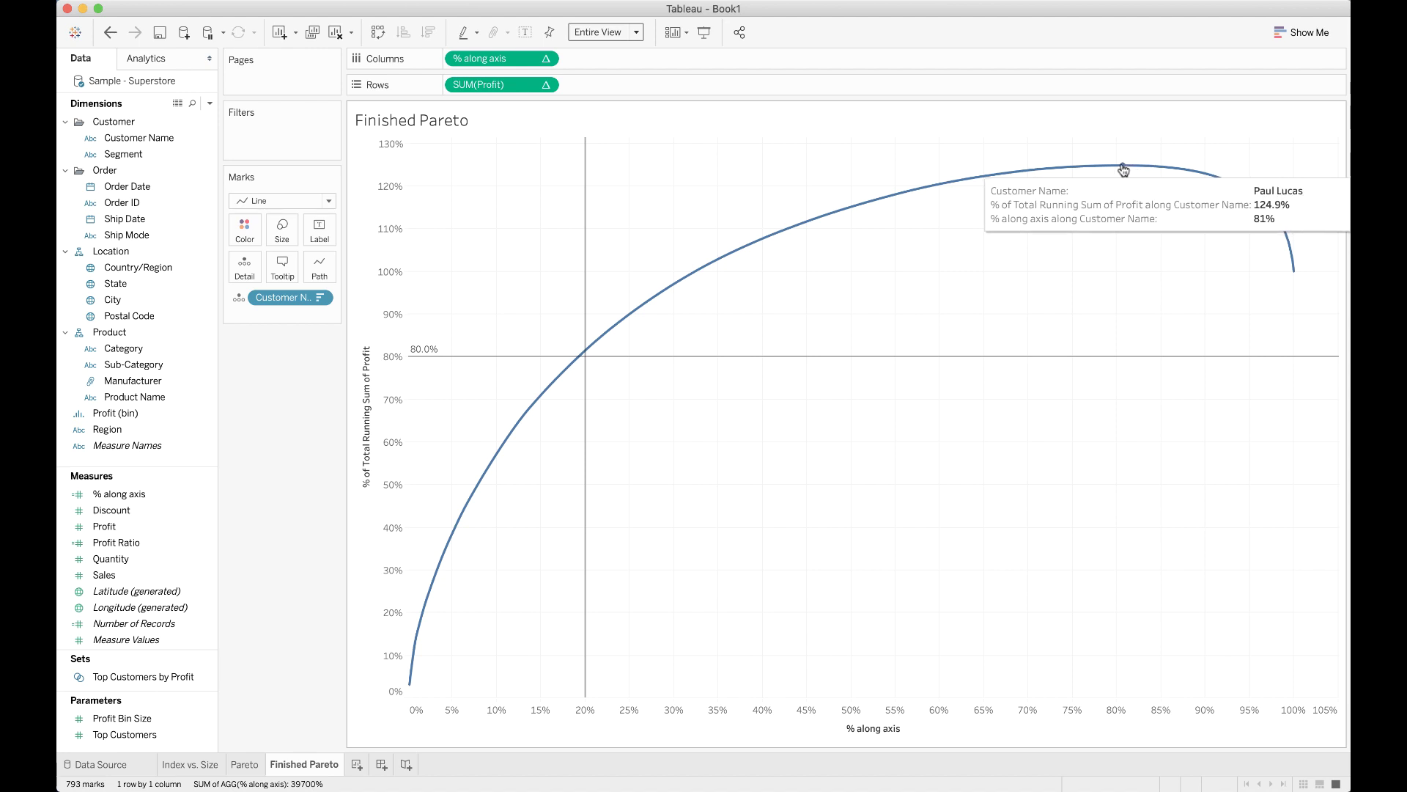
{"action": "mouse_move", "coordinate": [1294, 276]}
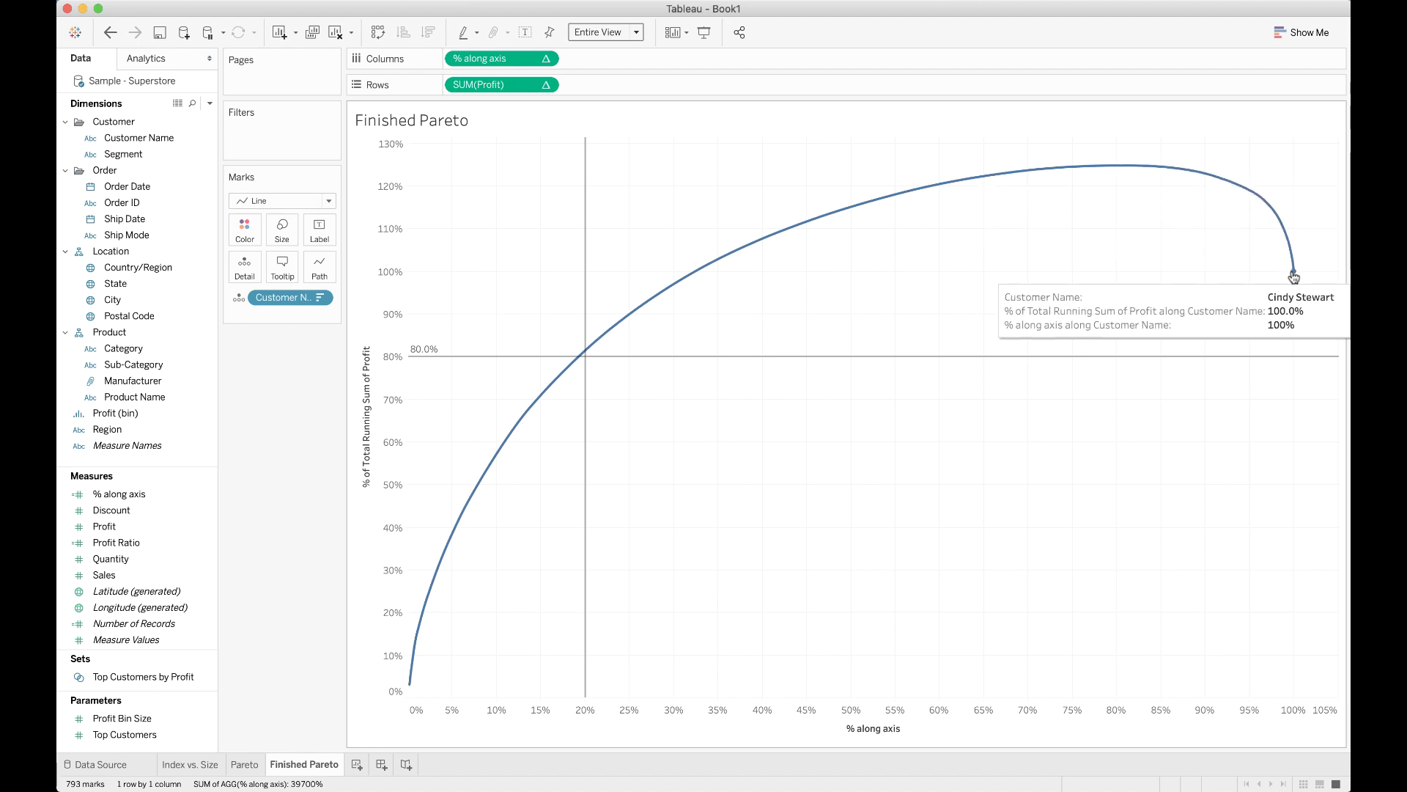
{"action": "mouse_move", "coordinate": [1107, 170]}
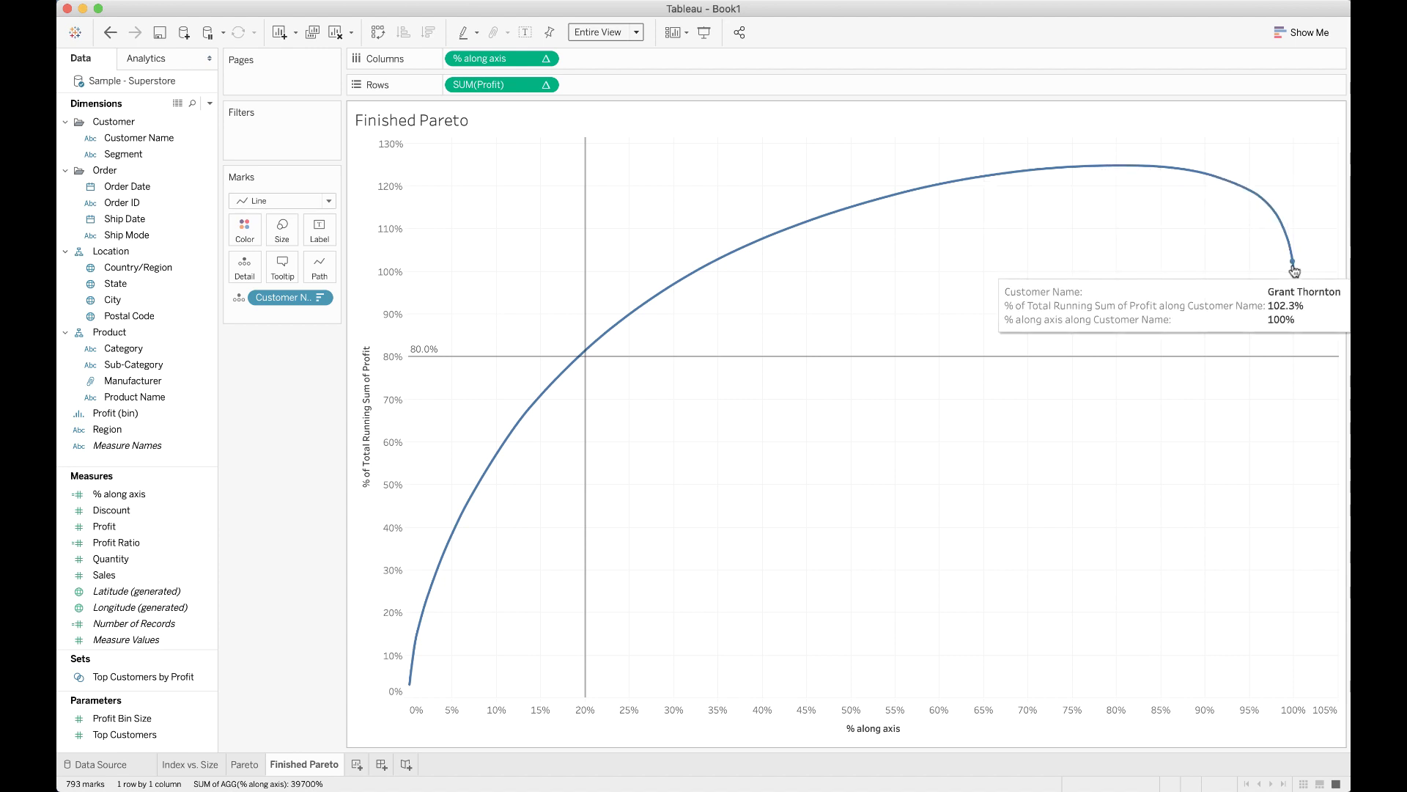
{"action": "mouse_move", "coordinate": [1203, 182]}
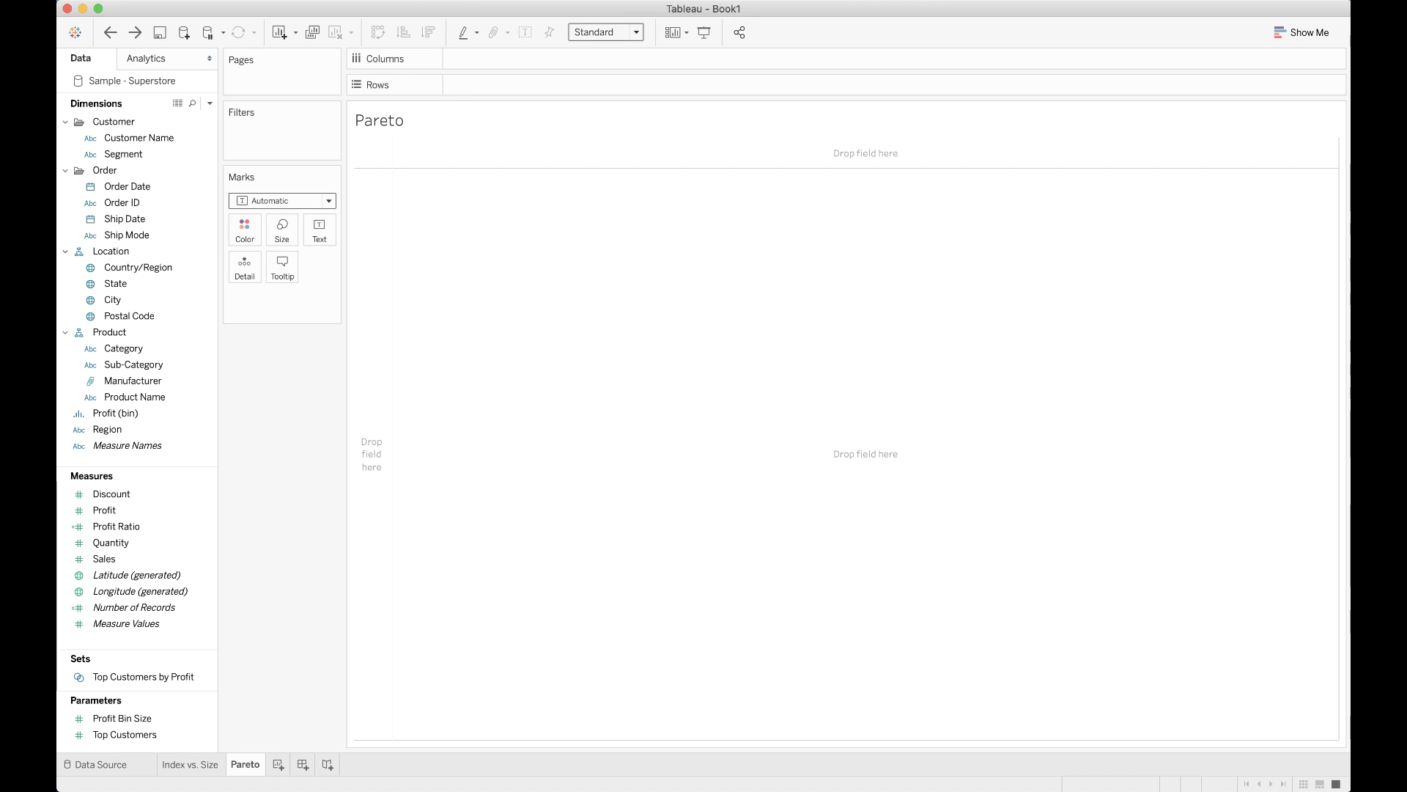
Put Customer Name on Columns and Profit on Rows to chart profit per customer.
{"action": "left_click", "coordinate": [173, 140]}
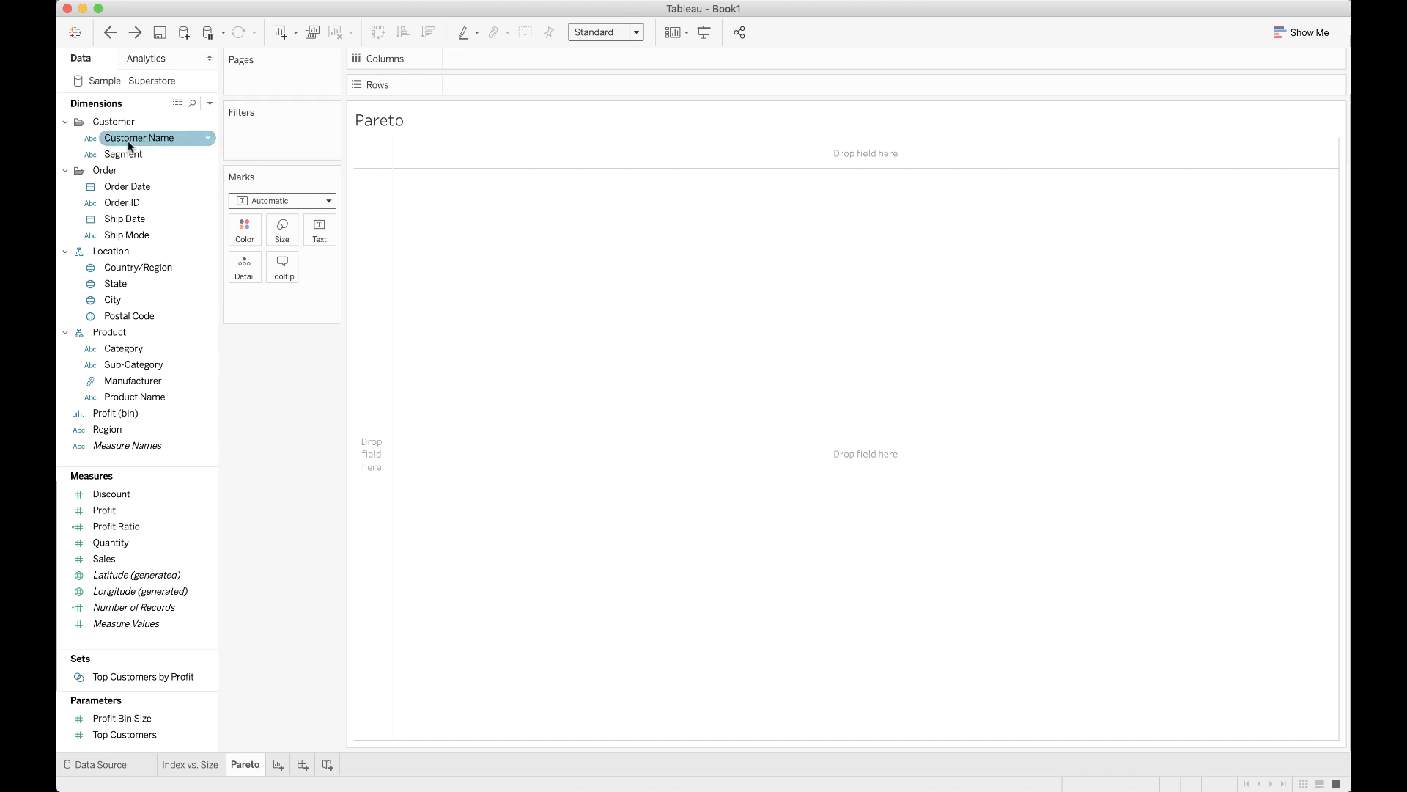
{"action": "left_click_drag", "start_coordinate": [129, 145], "coordinate": [487, 62]}
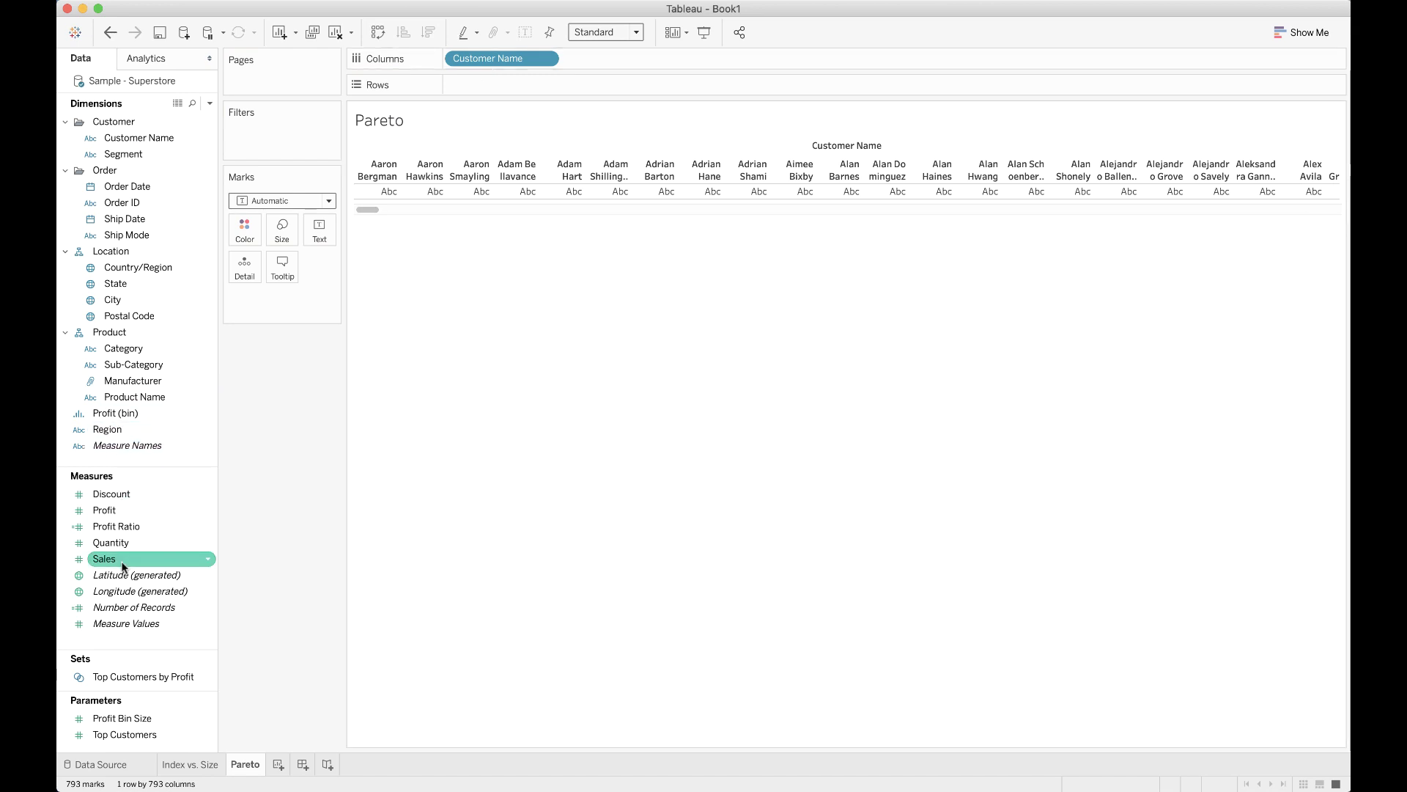
{"action": "left_click_drag", "start_coordinate": [110, 510], "coordinate": [504, 88]}
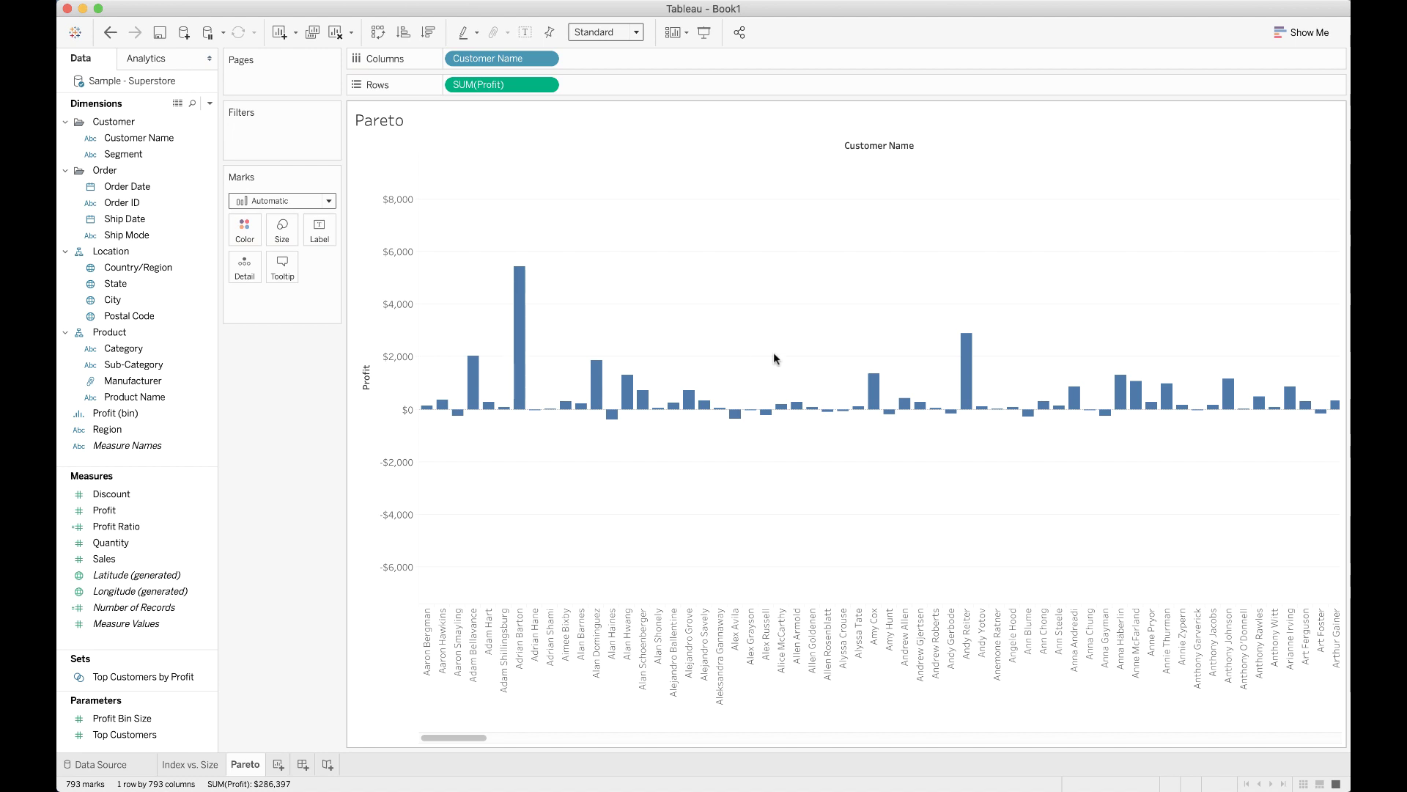
{"action": "scroll", "coordinate": [774, 354], "scroll_direction": "right", "scroll_amount": 10}
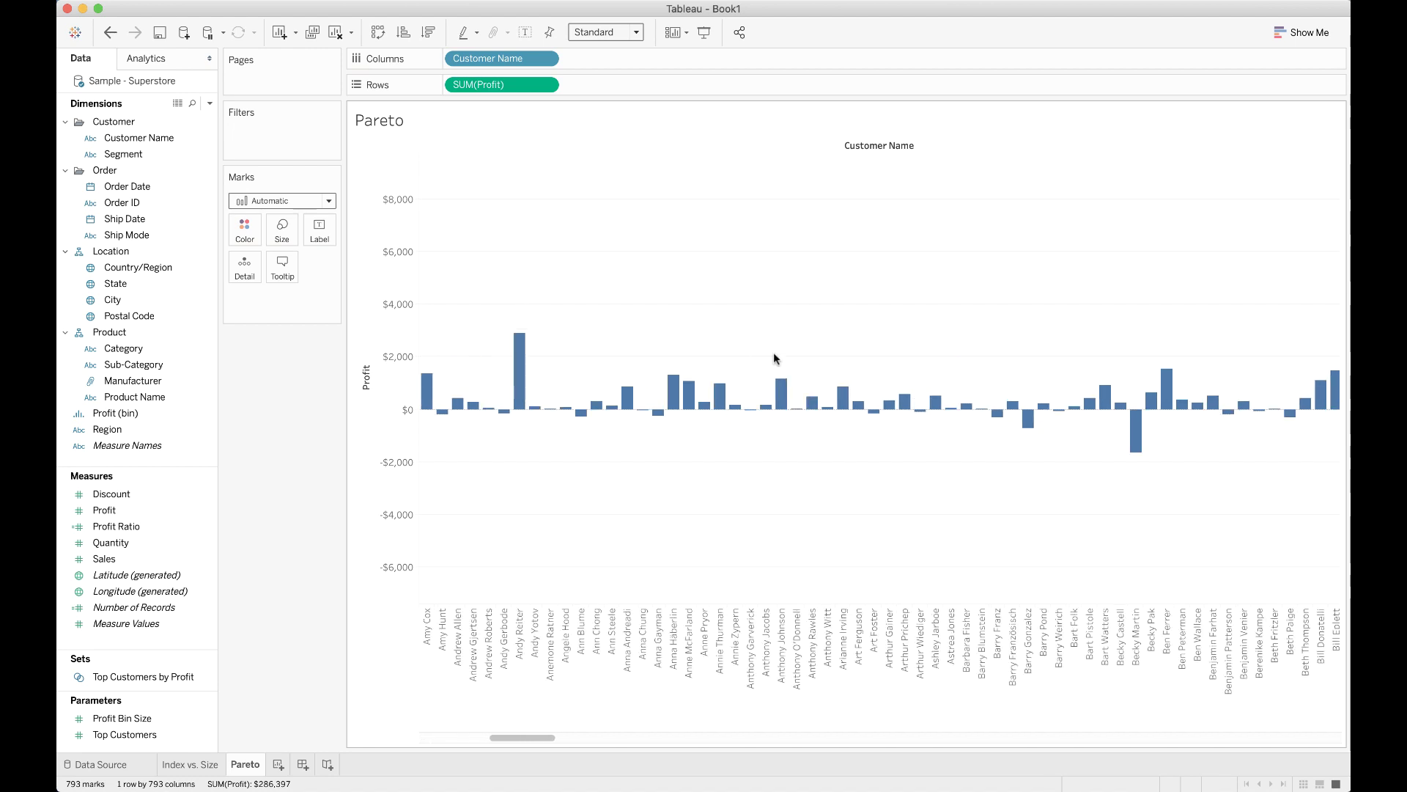
{"action": "scroll", "coordinate": [774, 354], "scroll_direction": "right", "scroll_amount": 10}
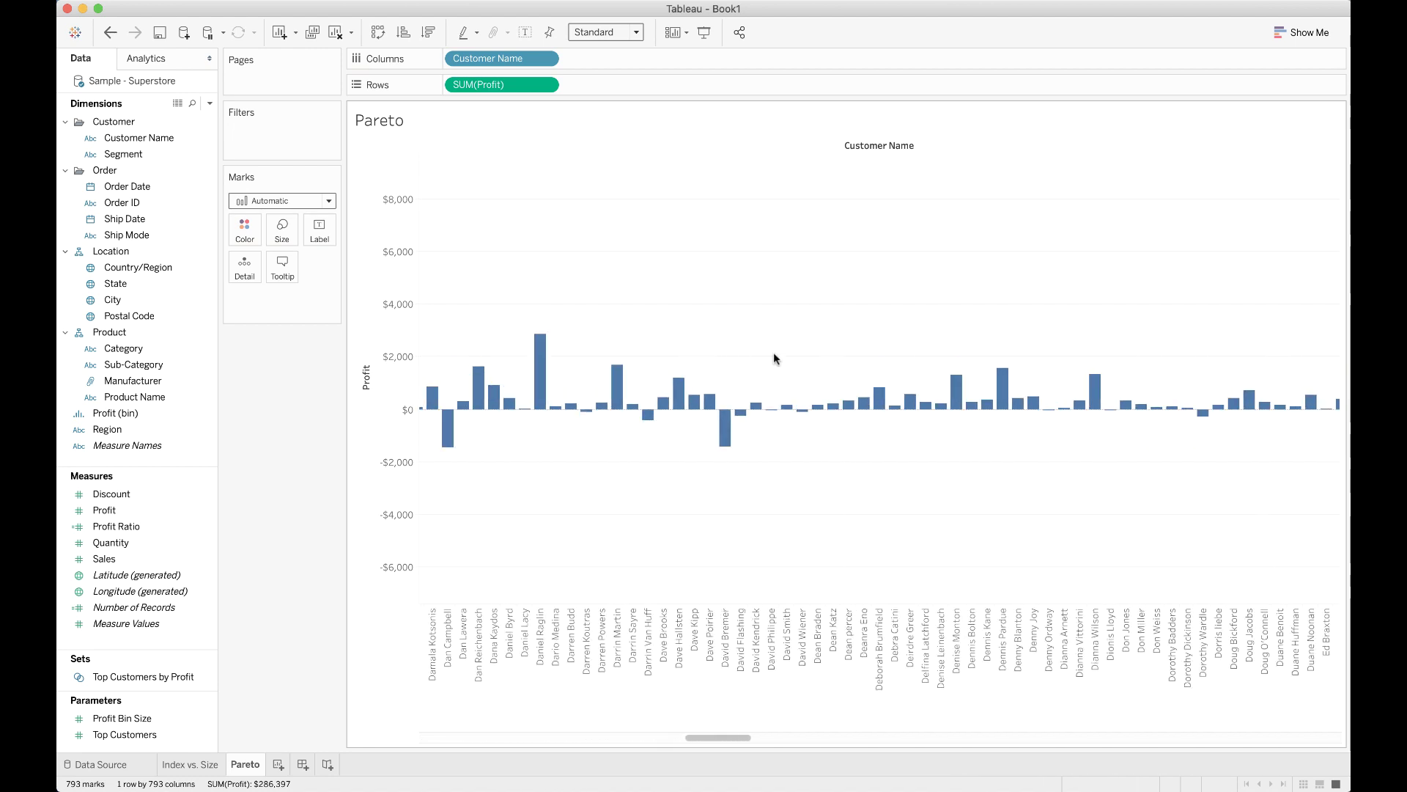
{"action": "scroll", "coordinate": [775, 357], "scroll_direction": "right", "scroll_amount": 10}
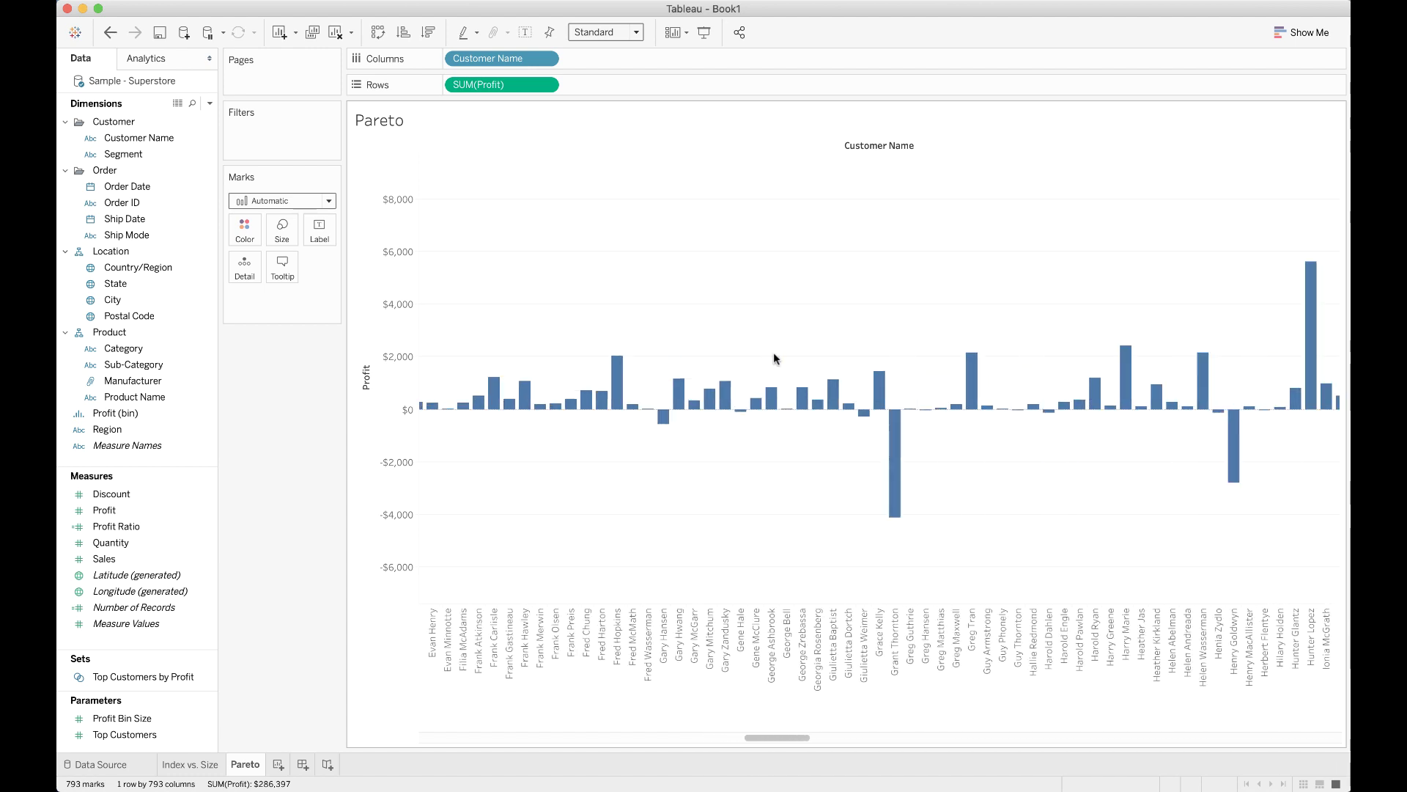
{"action": "scroll", "coordinate": [774, 357], "scroll_direction": "right", "scroll_amount": 10}
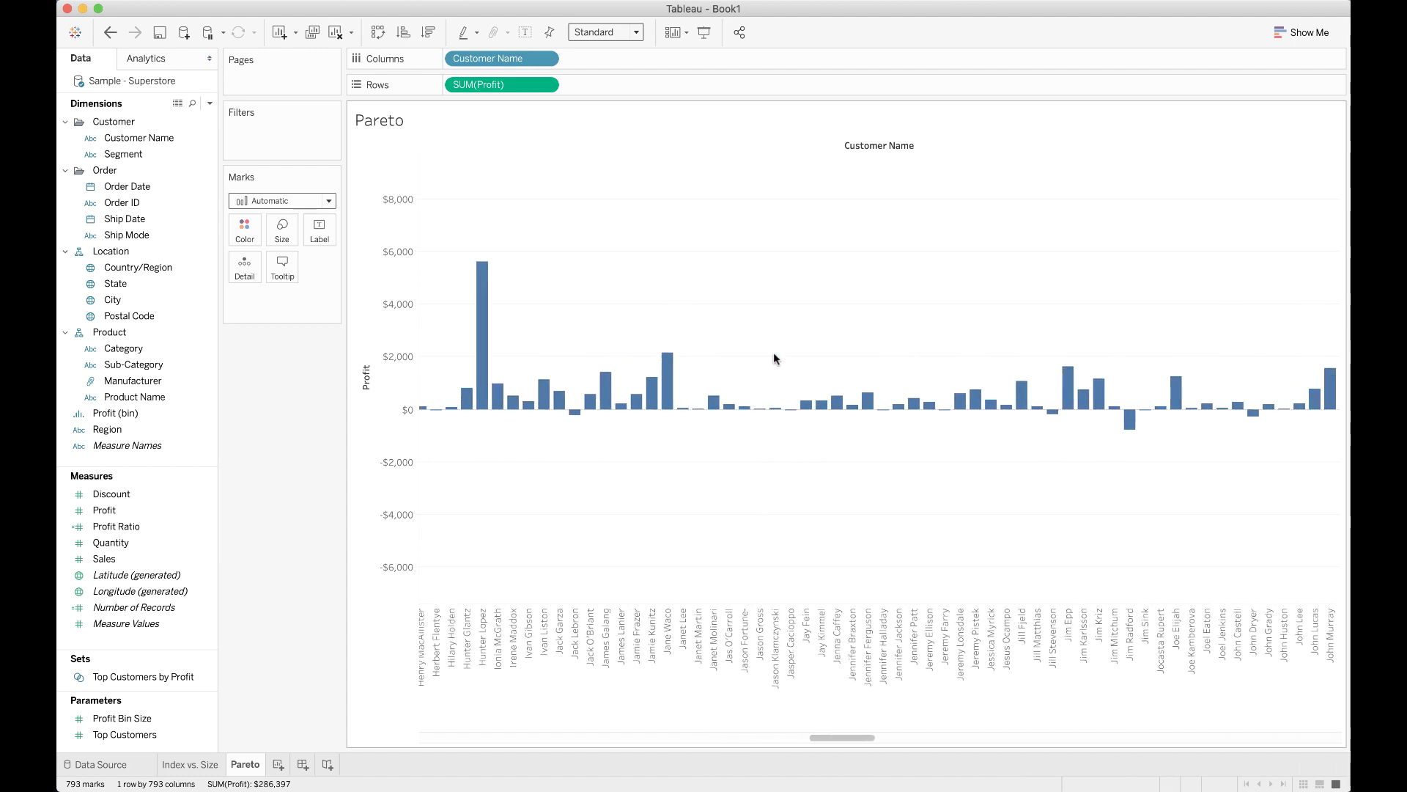
{"action": "scroll", "coordinate": [776, 357], "scroll_direction": "left", "scroll_amount": 20}
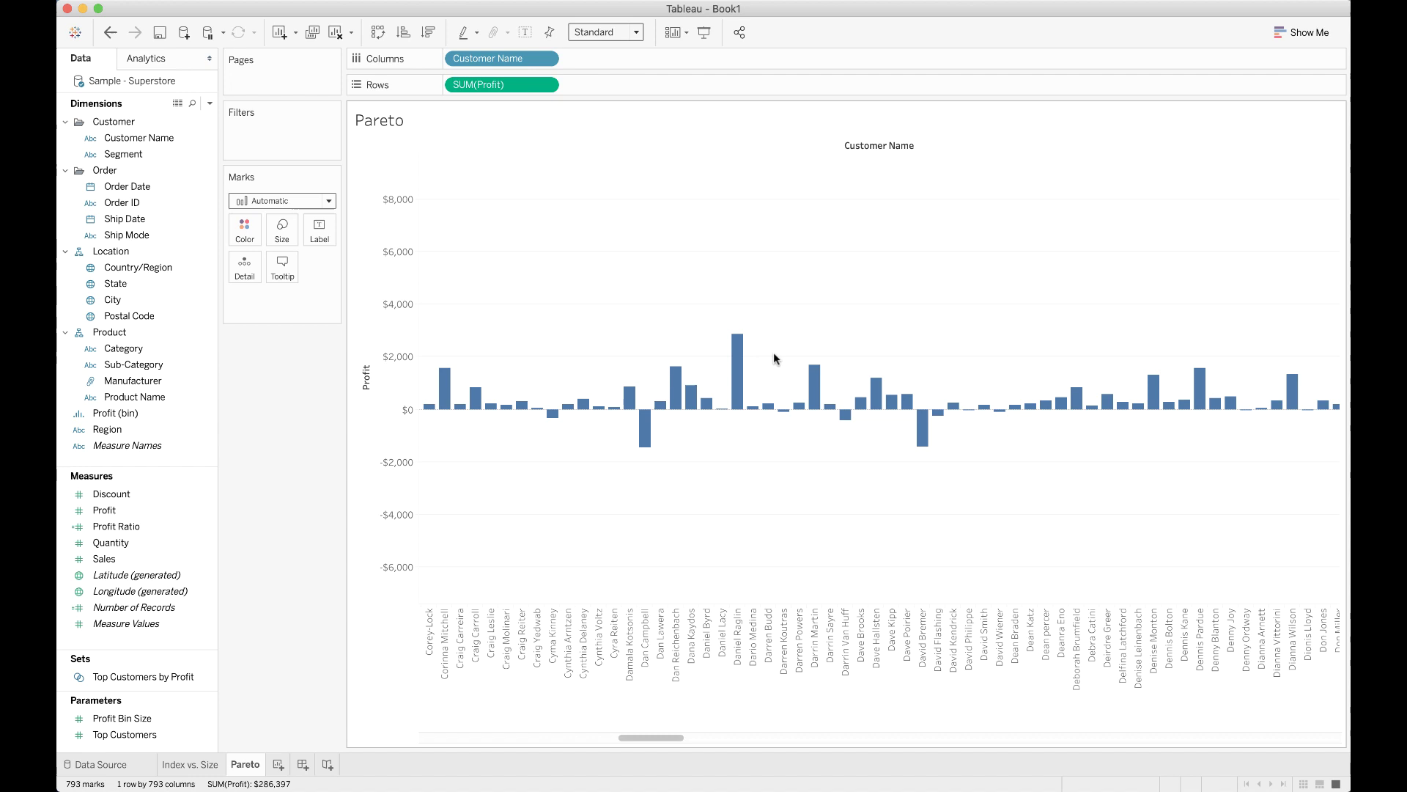
{"action": "scroll", "coordinate": [774, 356], "scroll_direction": "left", "scroll_amount": 10}
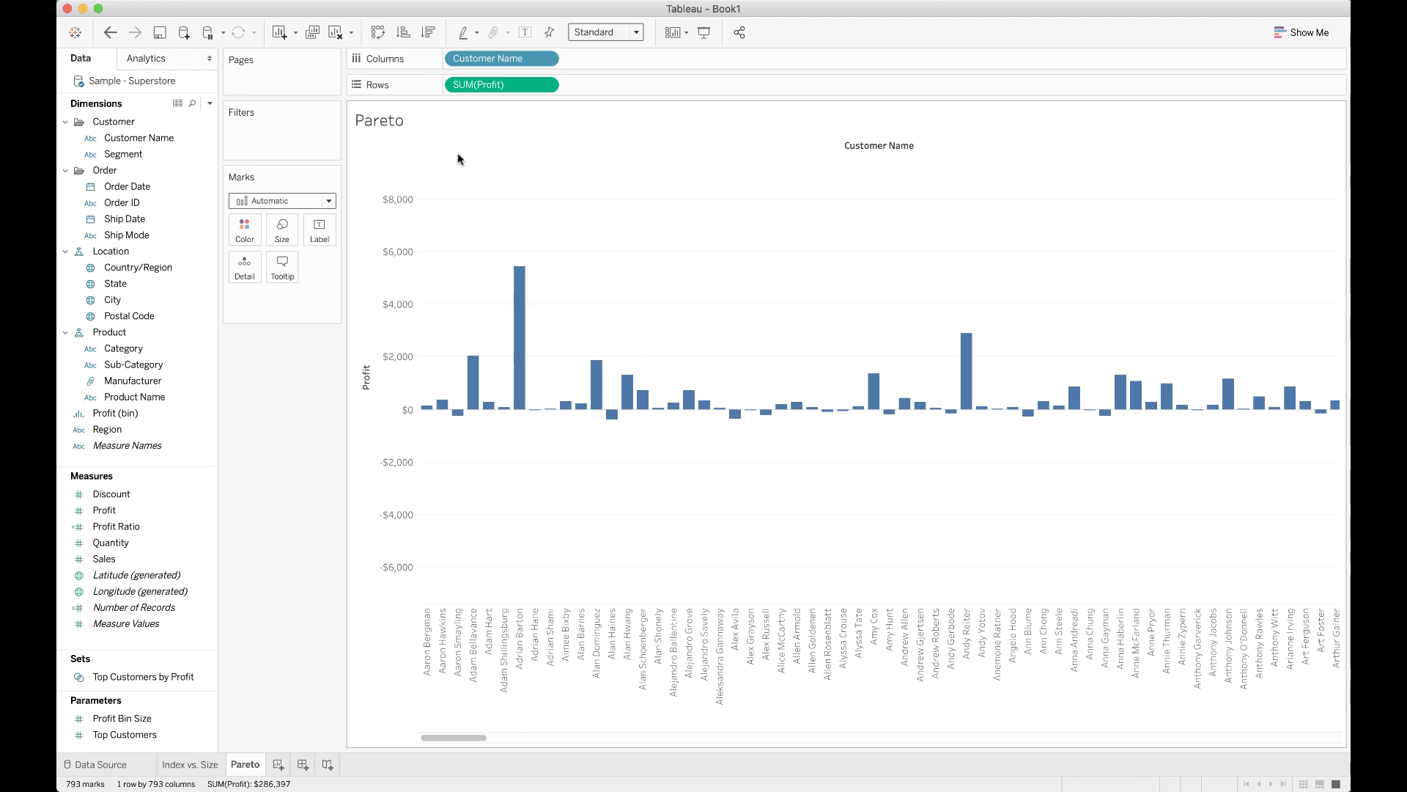
Sort the customer bars by profit in descending order.
{"action": "left_click", "coordinate": [429, 33]}
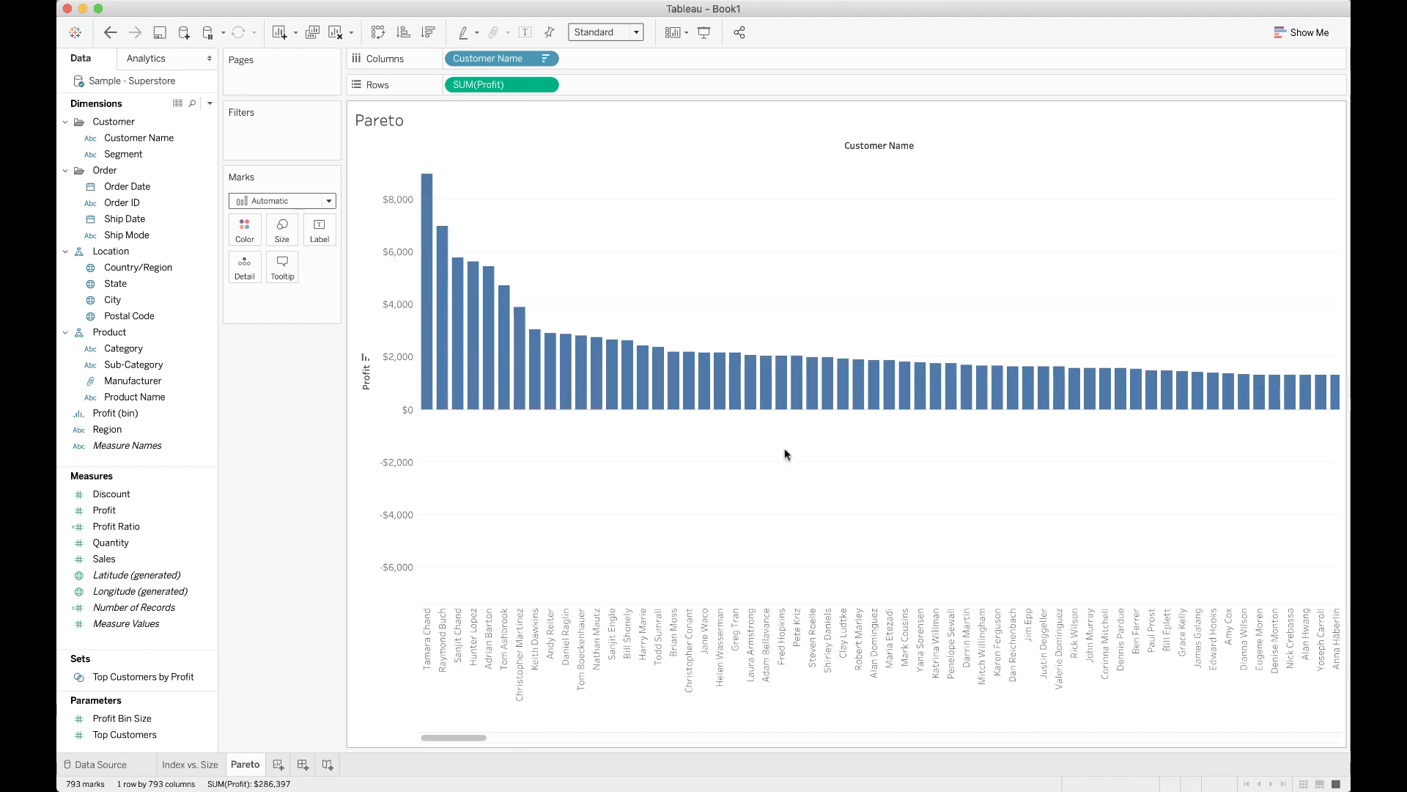
{"action": "scroll", "coordinate": [839, 464], "scroll_direction": "right", "scroll_amount": 10}
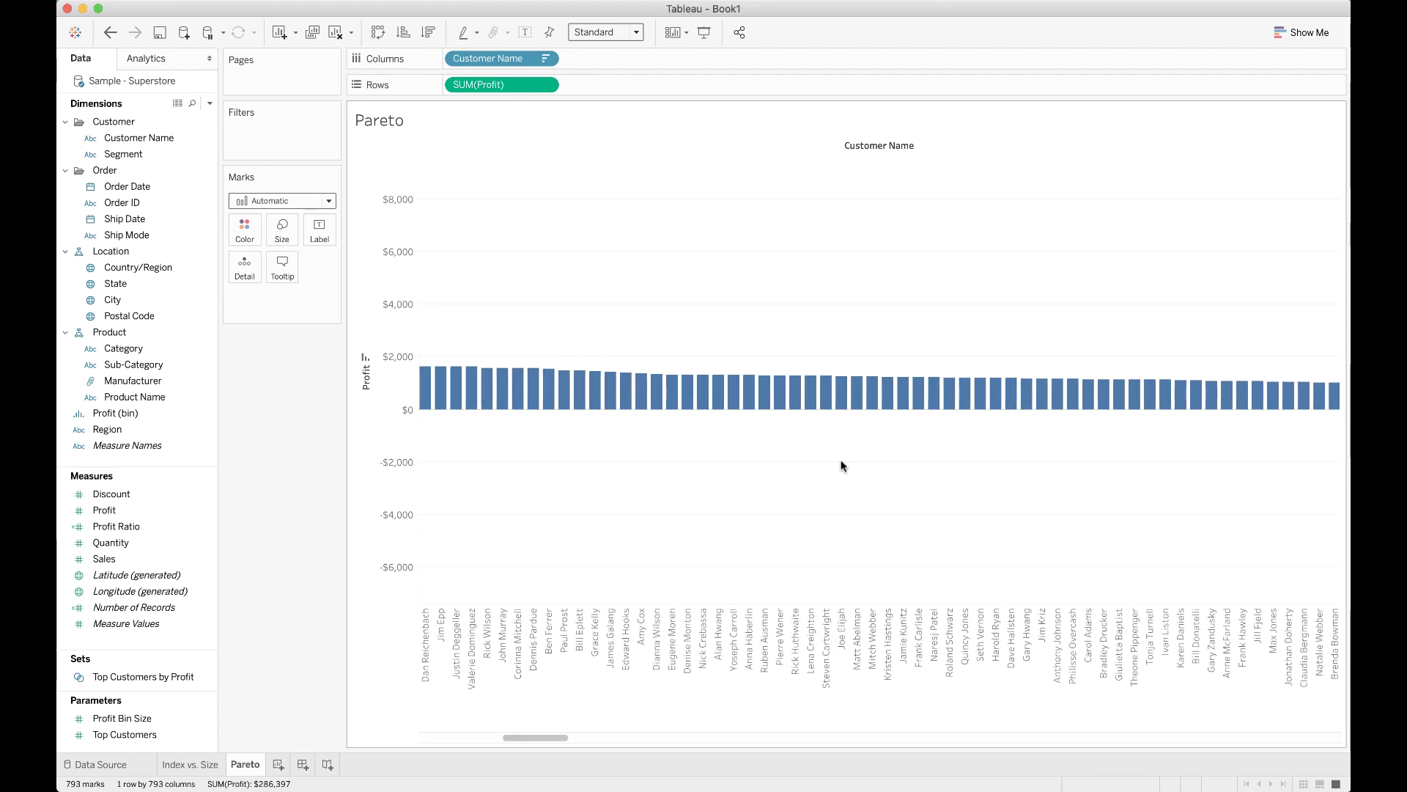
{"action": "scroll", "coordinate": [842, 464], "scroll_direction": "right", "scroll_amount": 20}
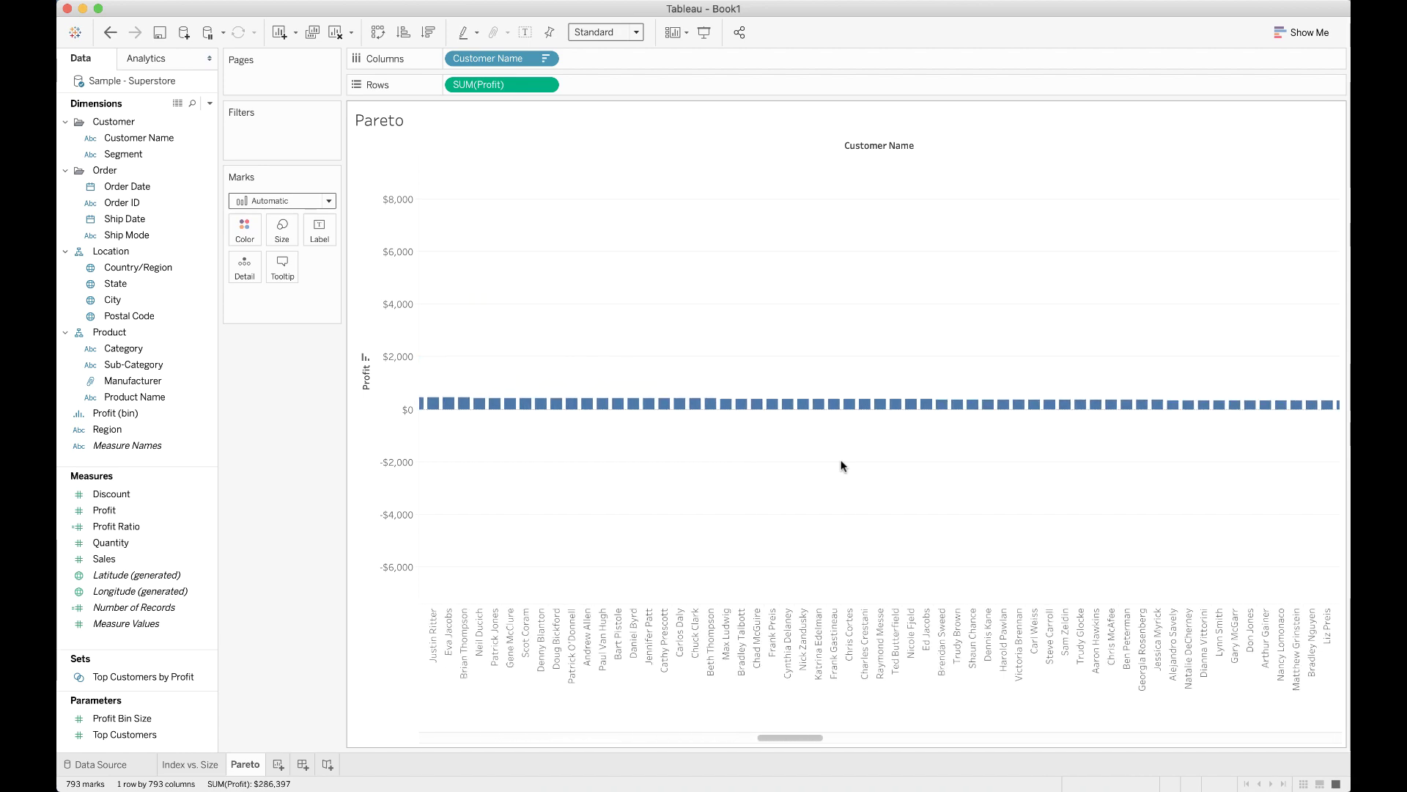
{"action": "scroll", "coordinate": [842, 465], "scroll_direction": "right", "scroll_amount": 20}
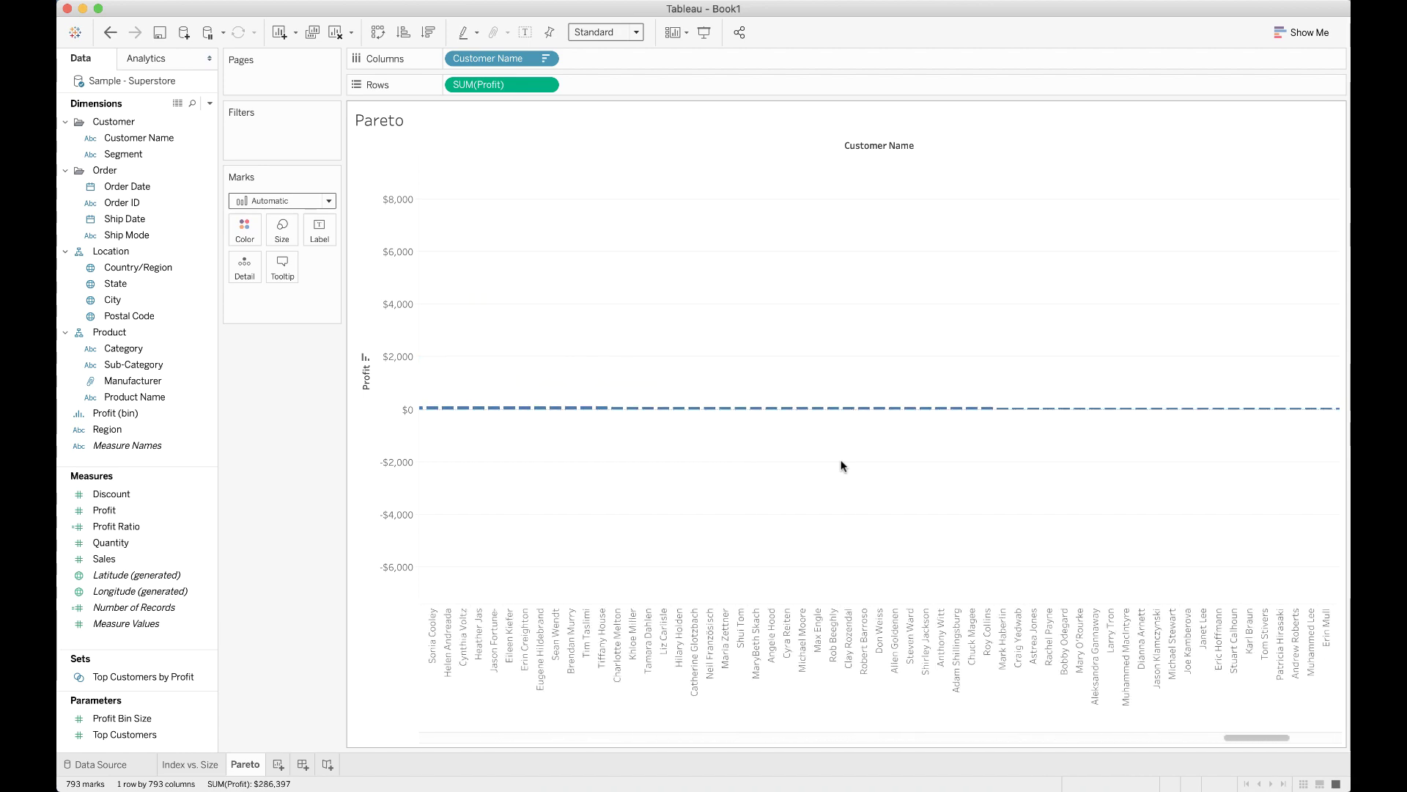
{"action": "scroll", "coordinate": [842, 465], "scroll_direction": "right", "scroll_amount": 8}
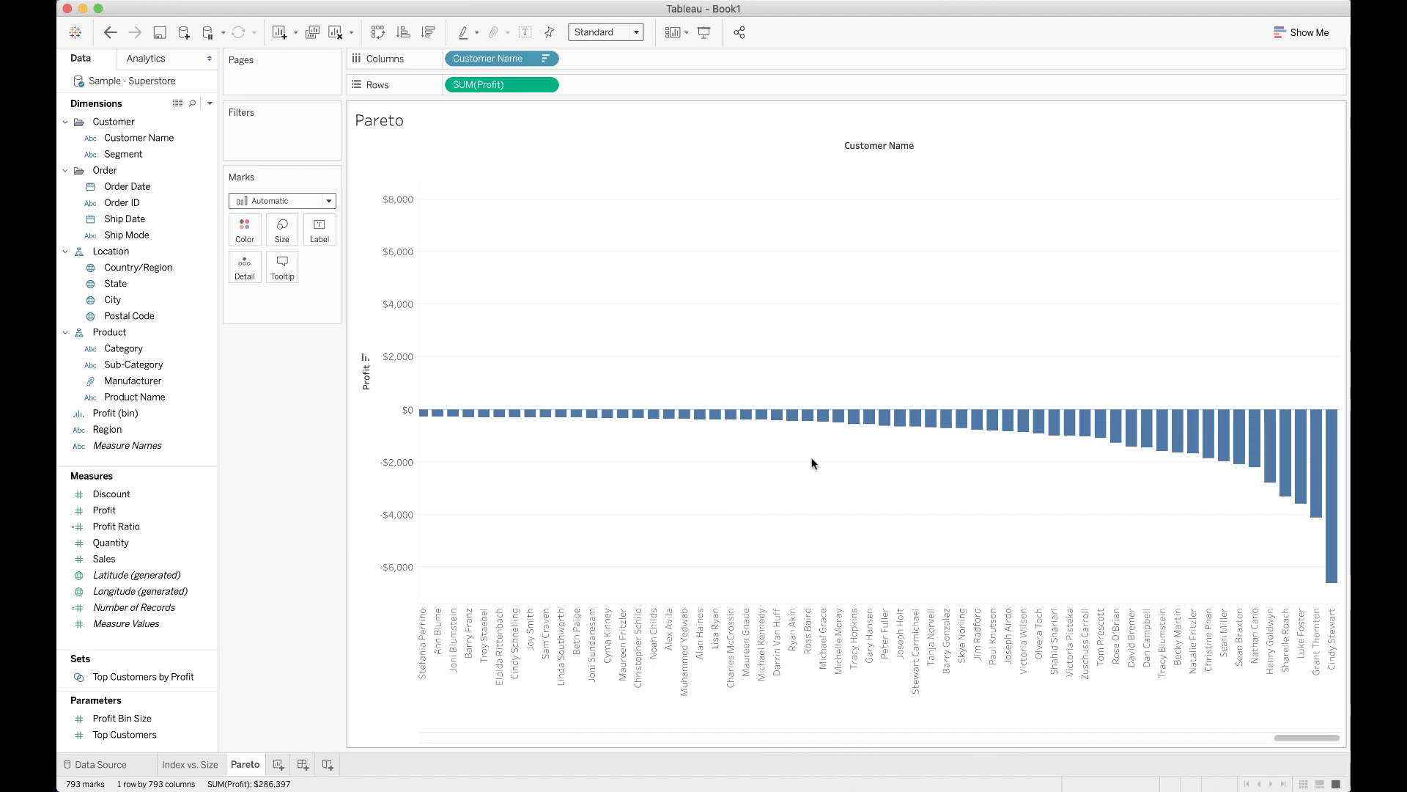
{"action": "scroll", "coordinate": [605, 504], "scroll_direction": "left", "scroll_amount": 6}
{"action": "scroll", "coordinate": [605, 505], "scroll_direction": "left", "scroll_amount": 14}
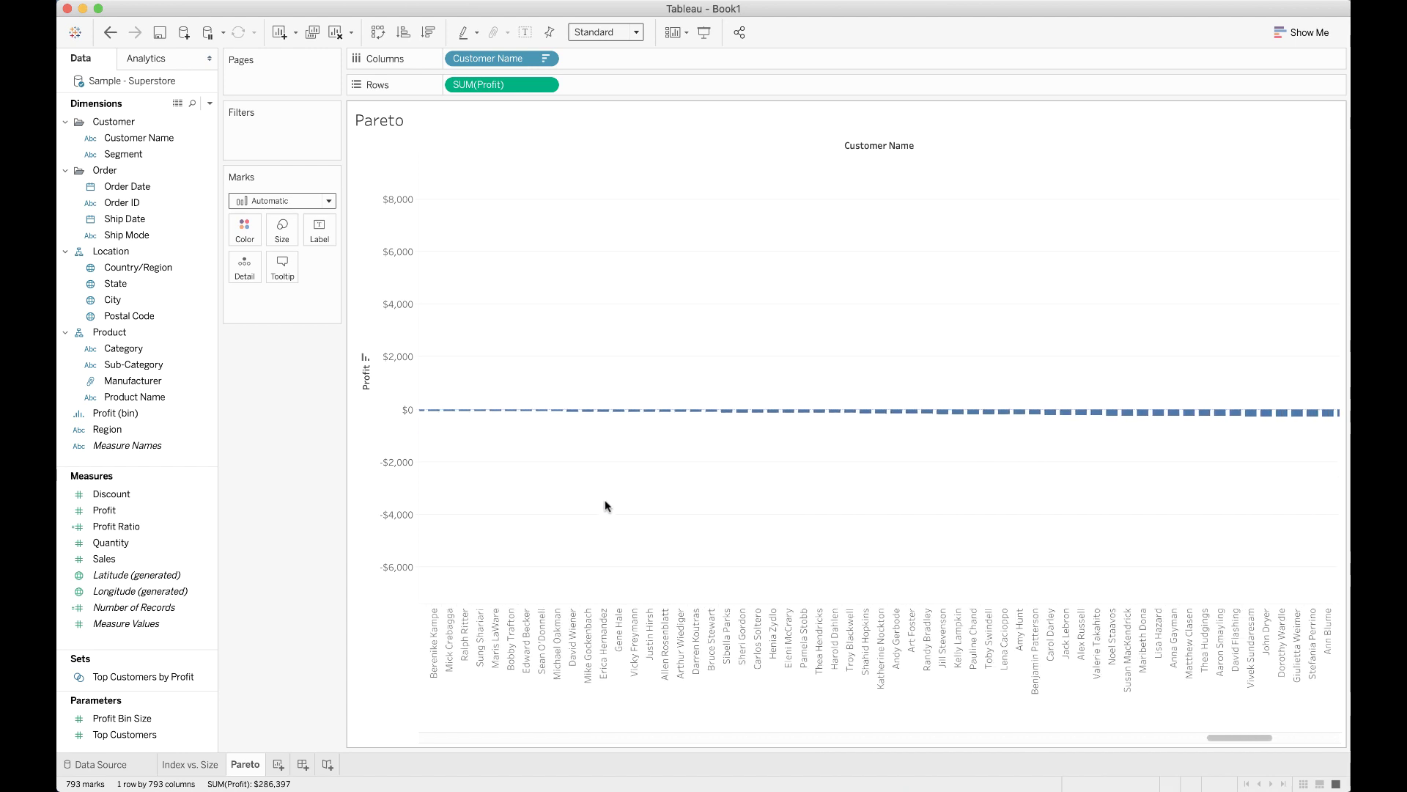
{"action": "scroll", "coordinate": [629, 503], "scroll_direction": "left", "scroll_amount": 20}
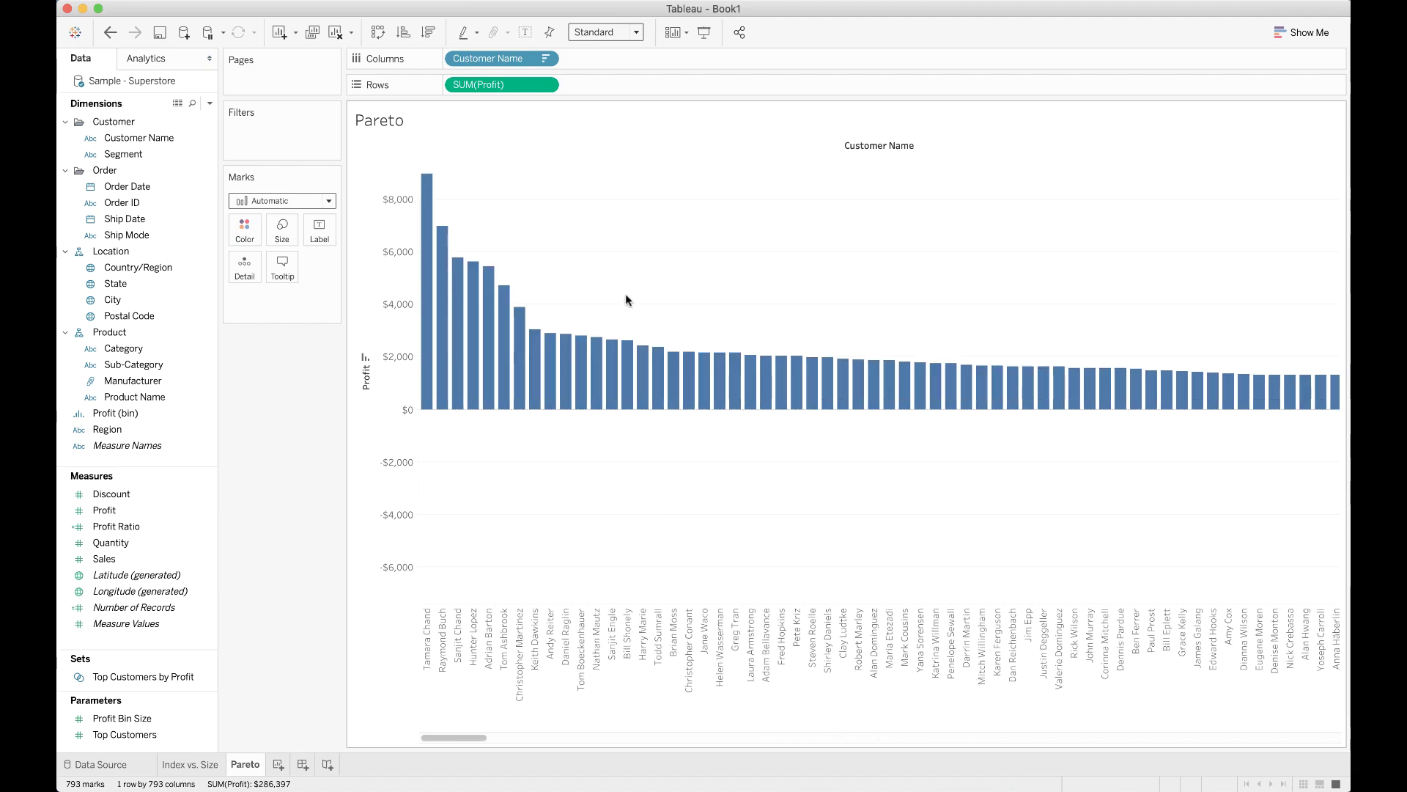
{"action": "scroll", "coordinate": [852, 486], "scroll_direction": "right", "scroll_amount": 6}
{"action": "scroll", "coordinate": [852, 485], "scroll_direction": "right", "scroll_amount": 20}
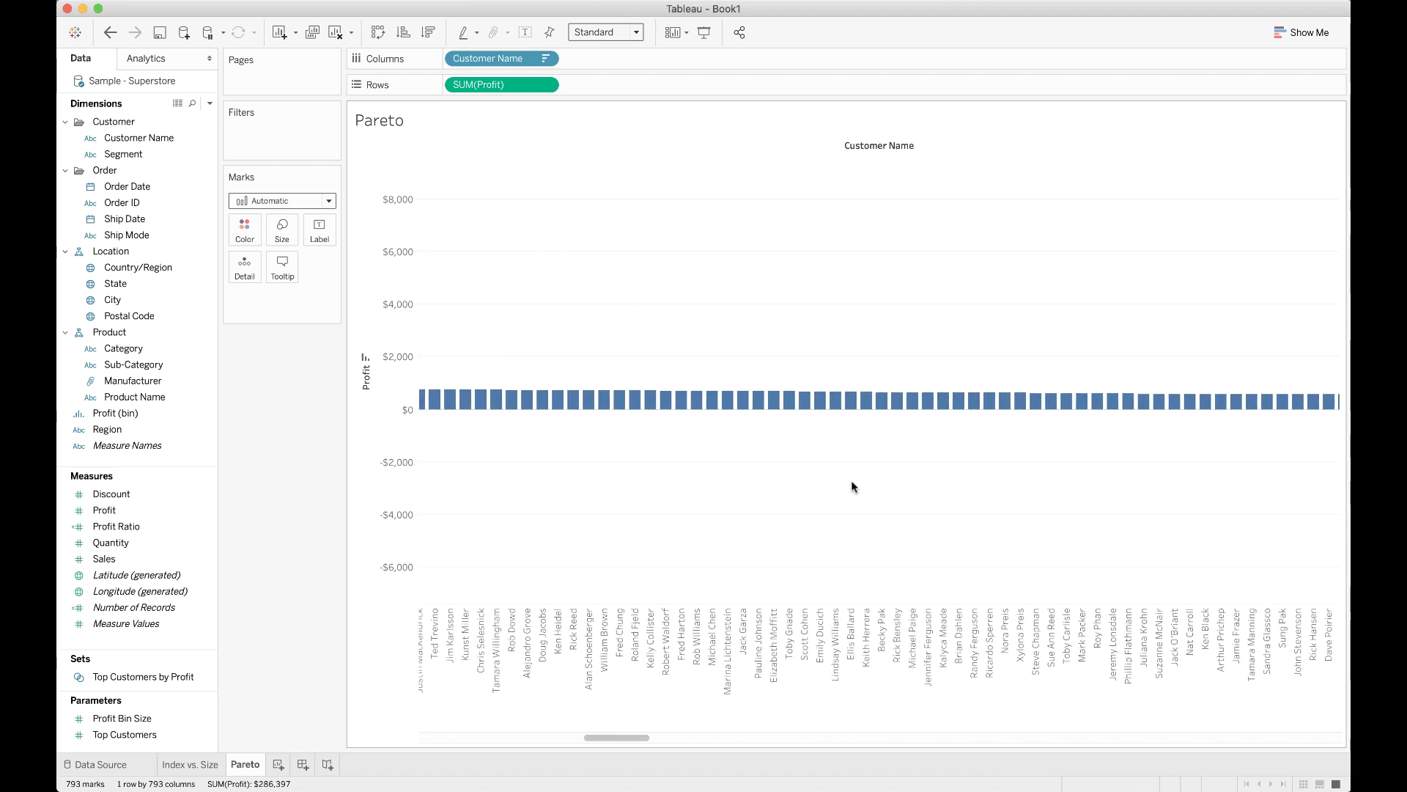
{"action": "scroll", "coordinate": [852, 485], "scroll_direction": "left", "scroll_amount": 20}
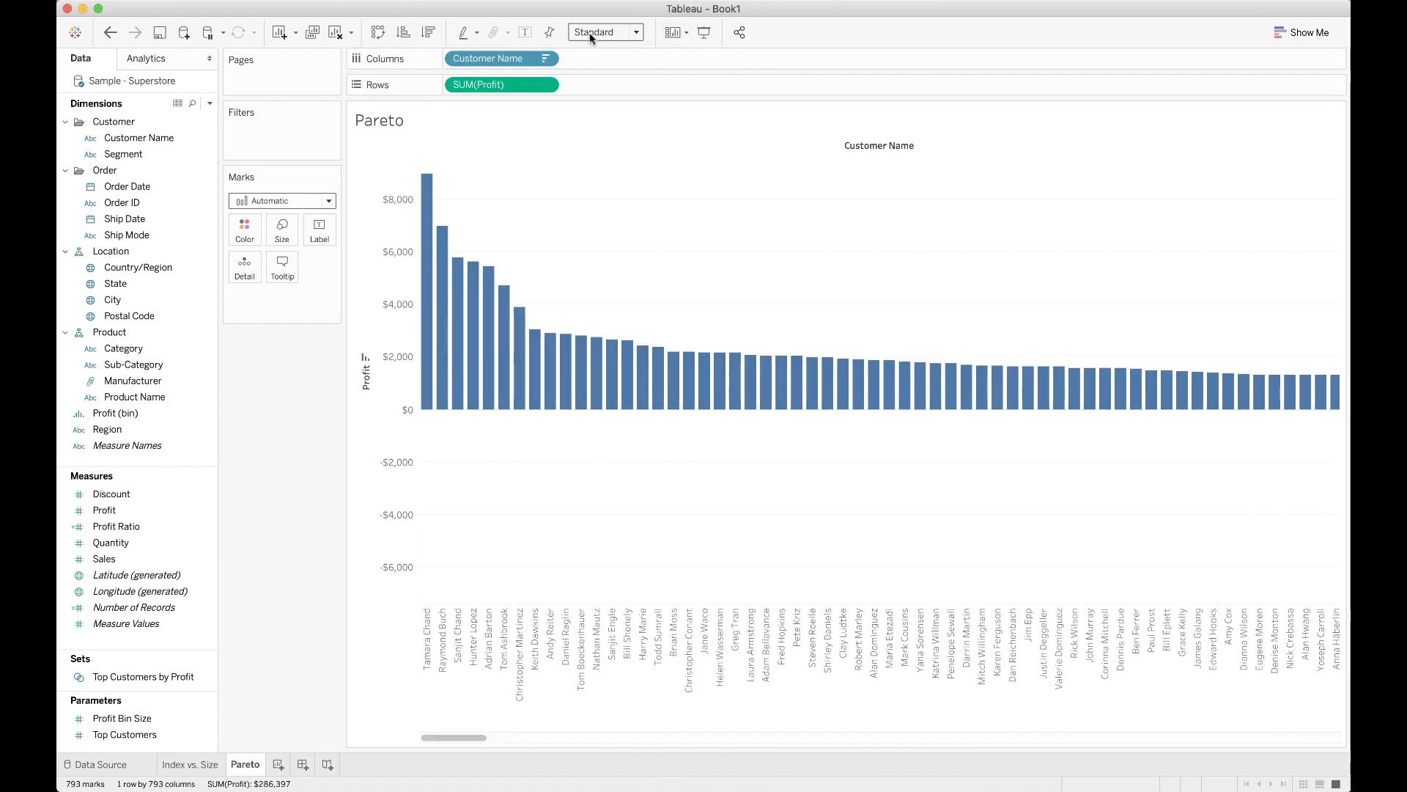
Set the view fit to Entire View so every customer's bar shows.
{"action": "left_click", "coordinate": [639, 33]}
{"action": "left_click", "coordinate": [609, 83]}
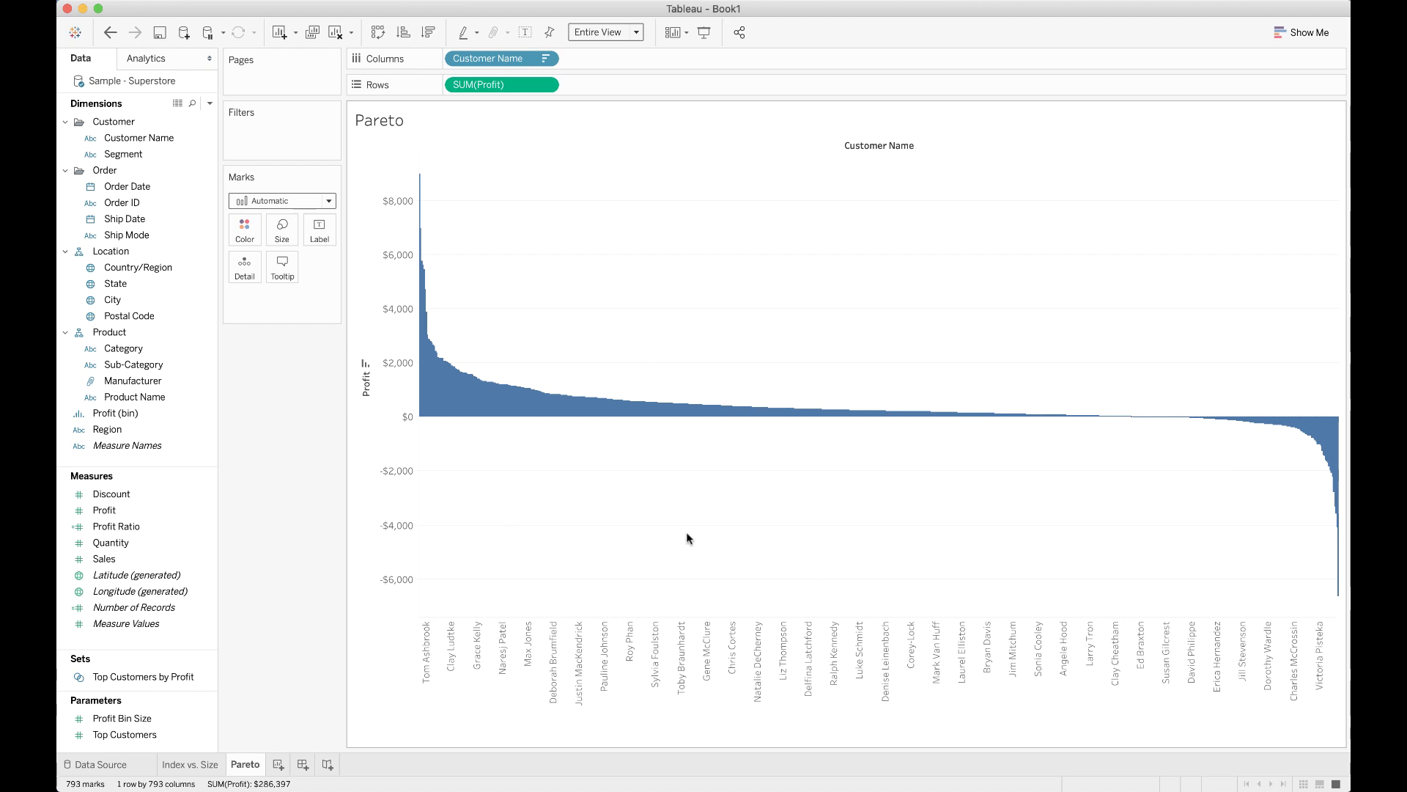
{"action": "mouse_move", "coordinate": [426, 414]}
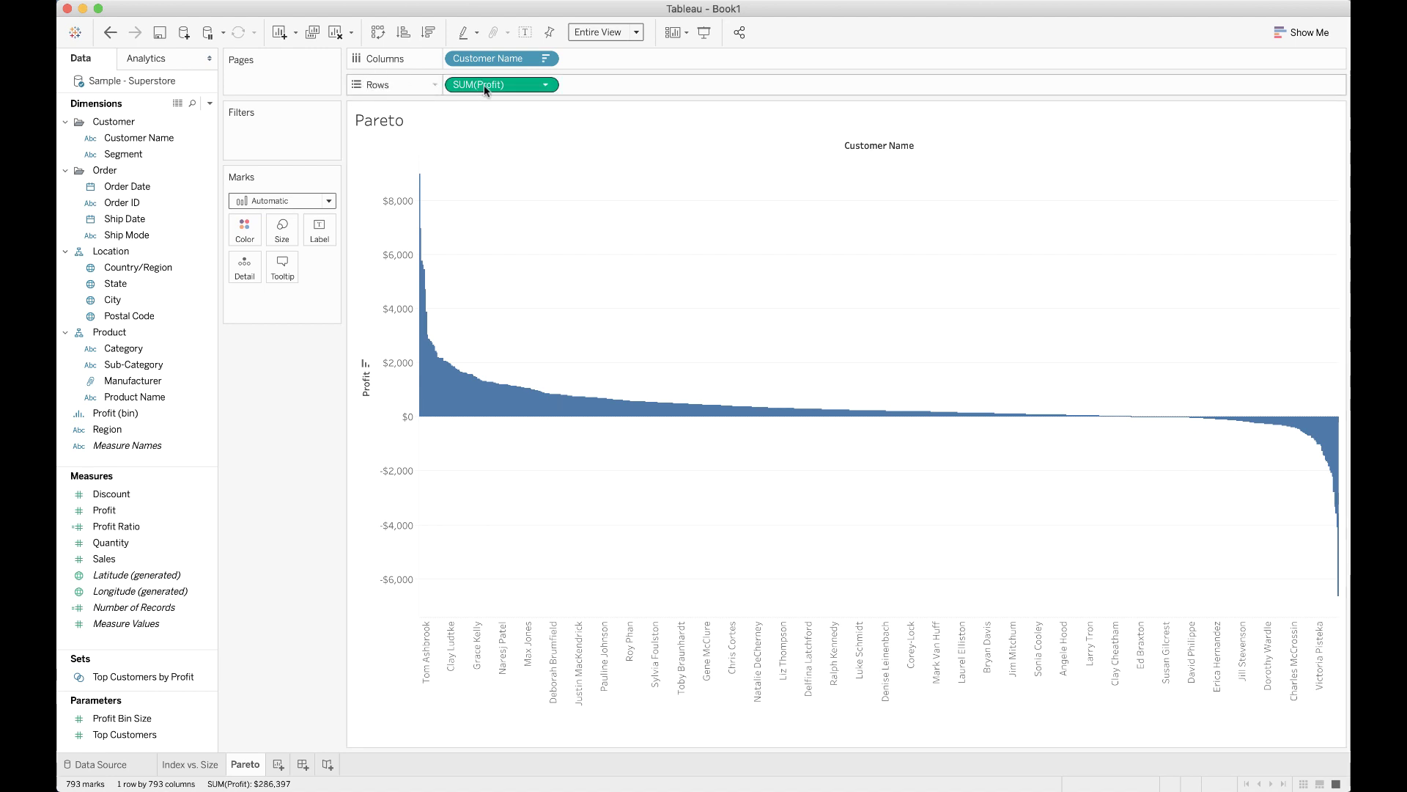
Apply a Running Total quick table calculation to SUM(Profit).
{"action": "left_click", "coordinate": [547, 87]}
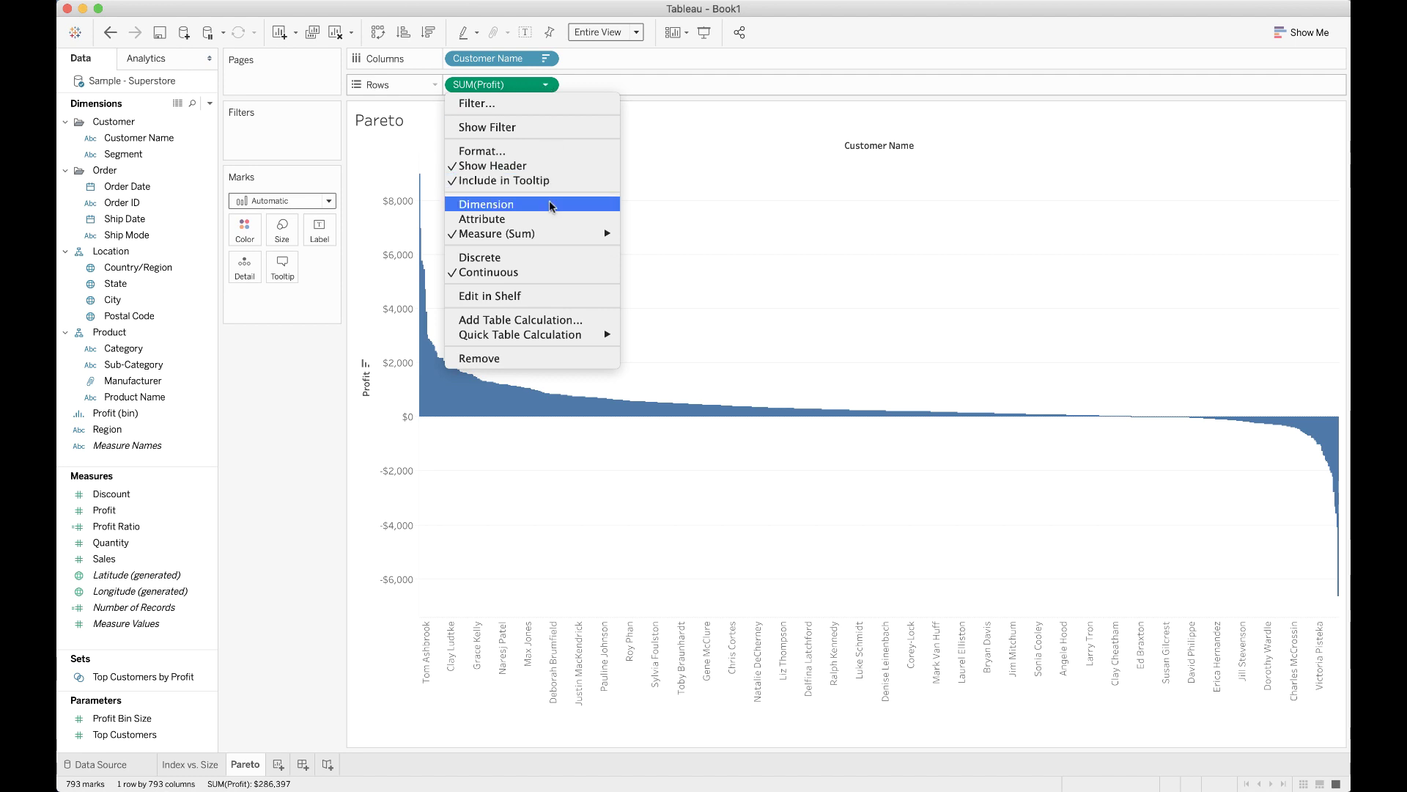
{"action": "mouse_move", "coordinate": [554, 337]}
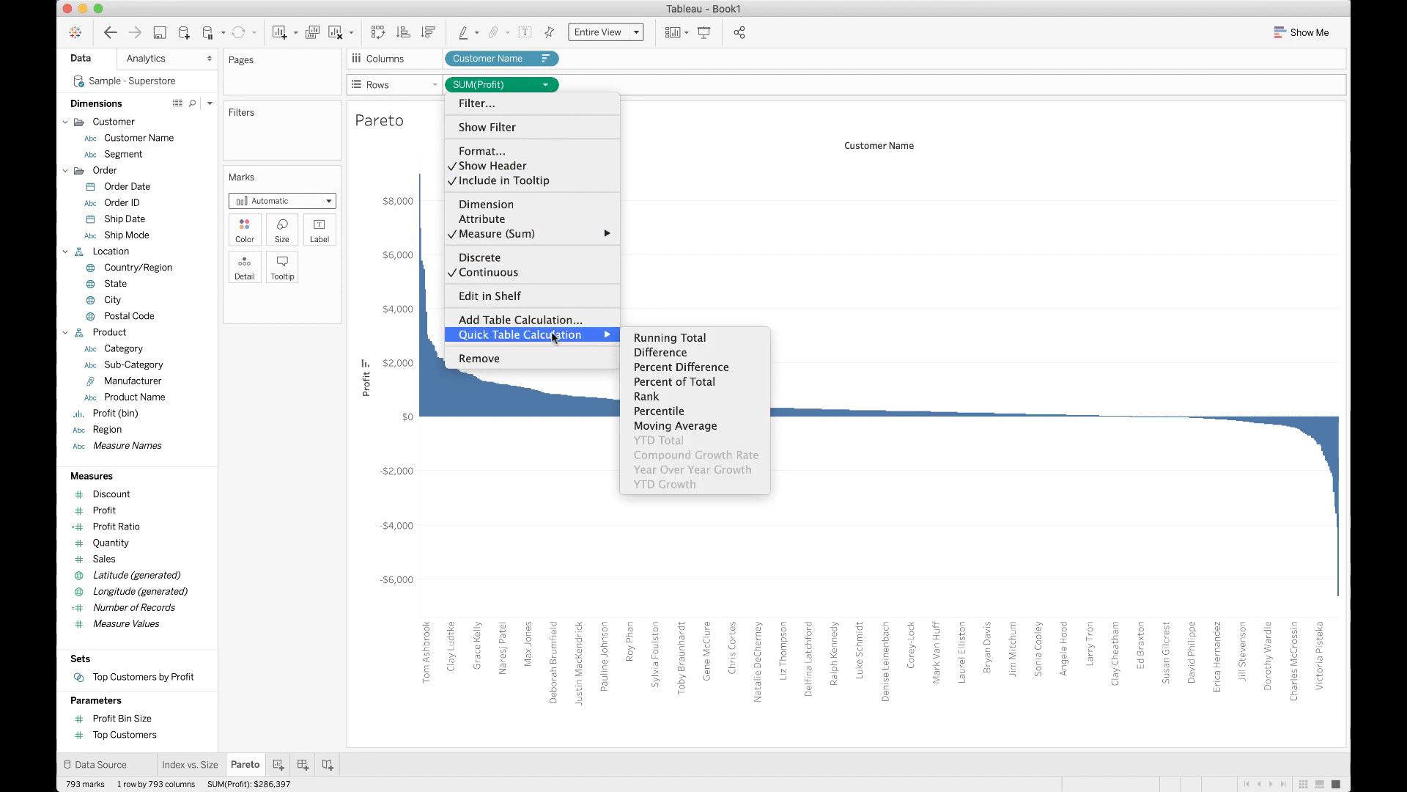
{"action": "left_click", "coordinate": [648, 338]}
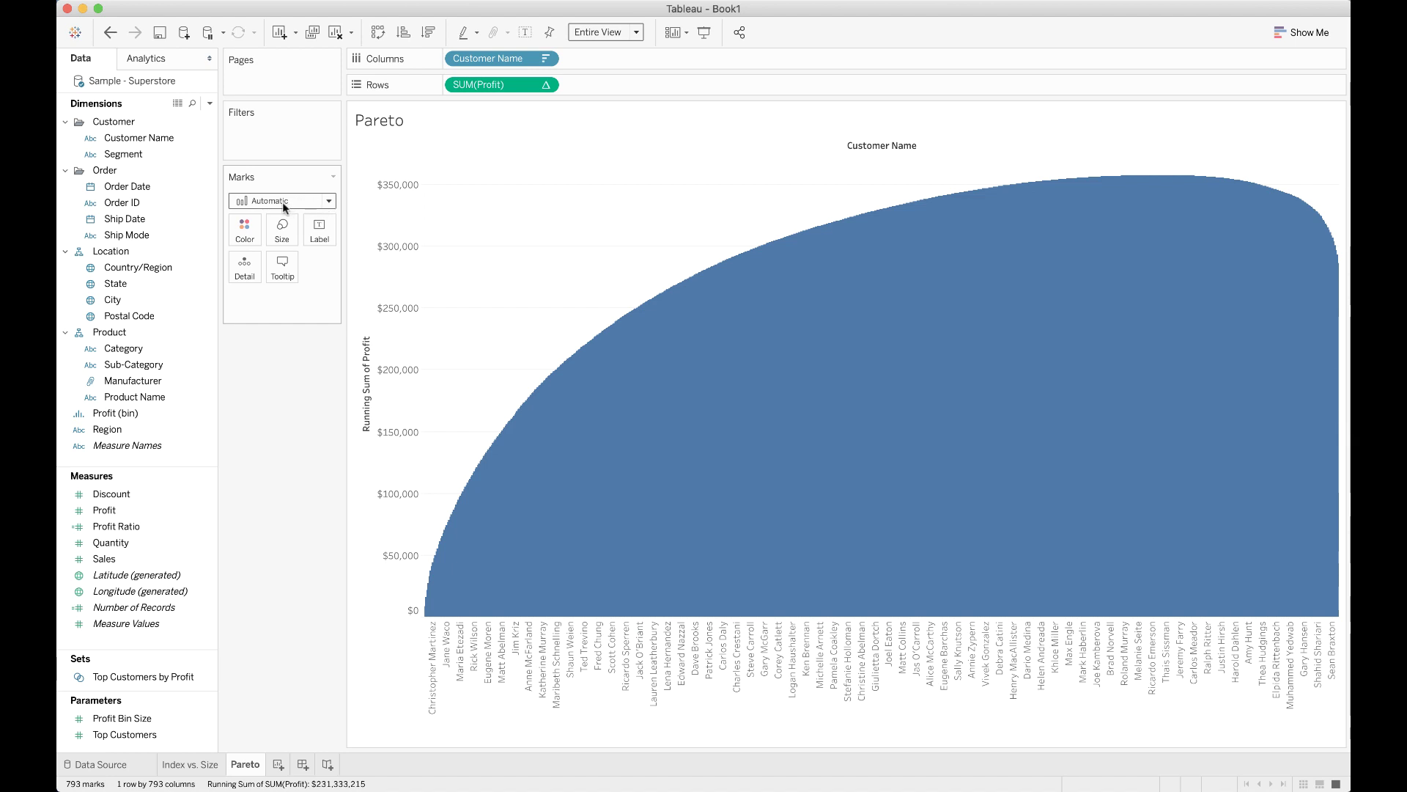
{"action": "left_click", "coordinate": [327, 201]}
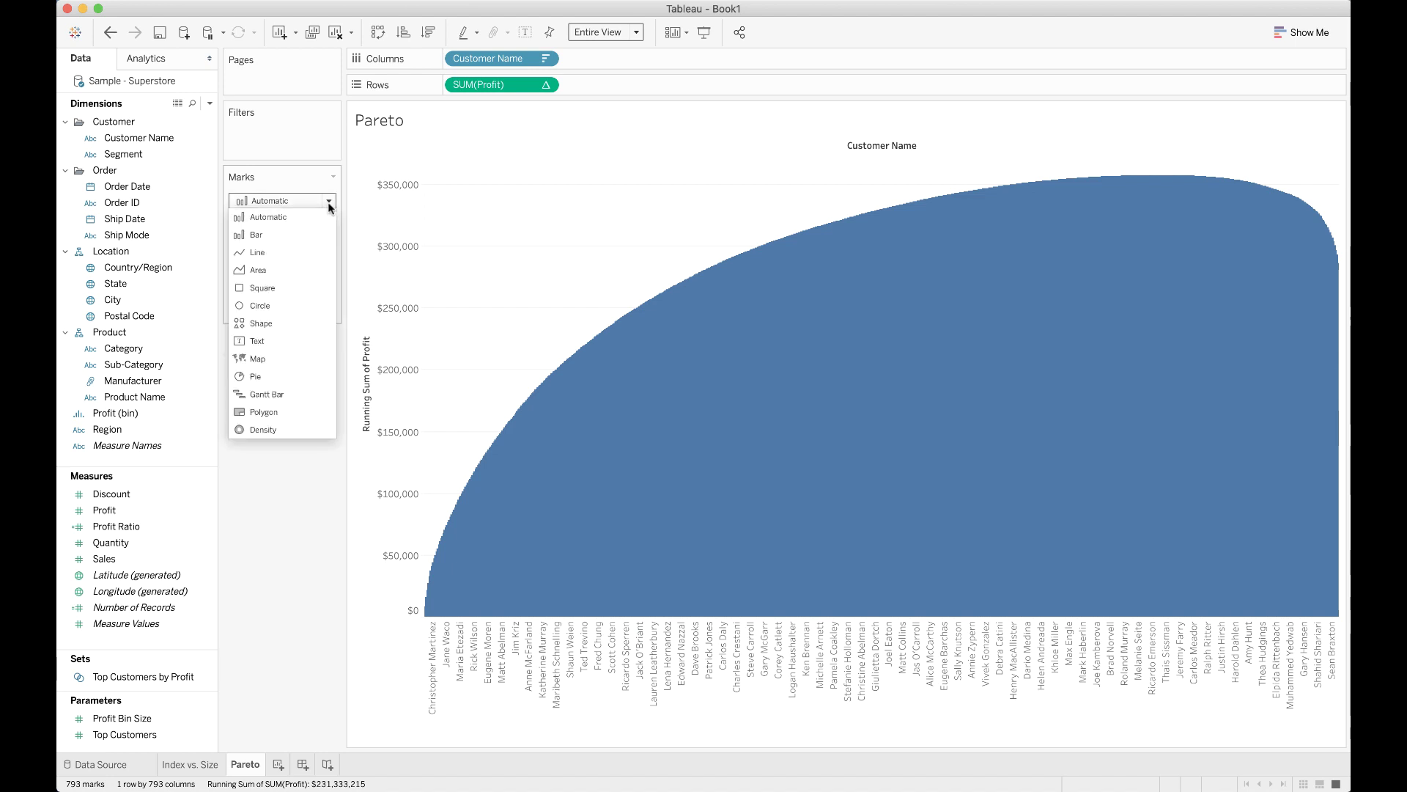
{"action": "left_click", "coordinate": [291, 253]}
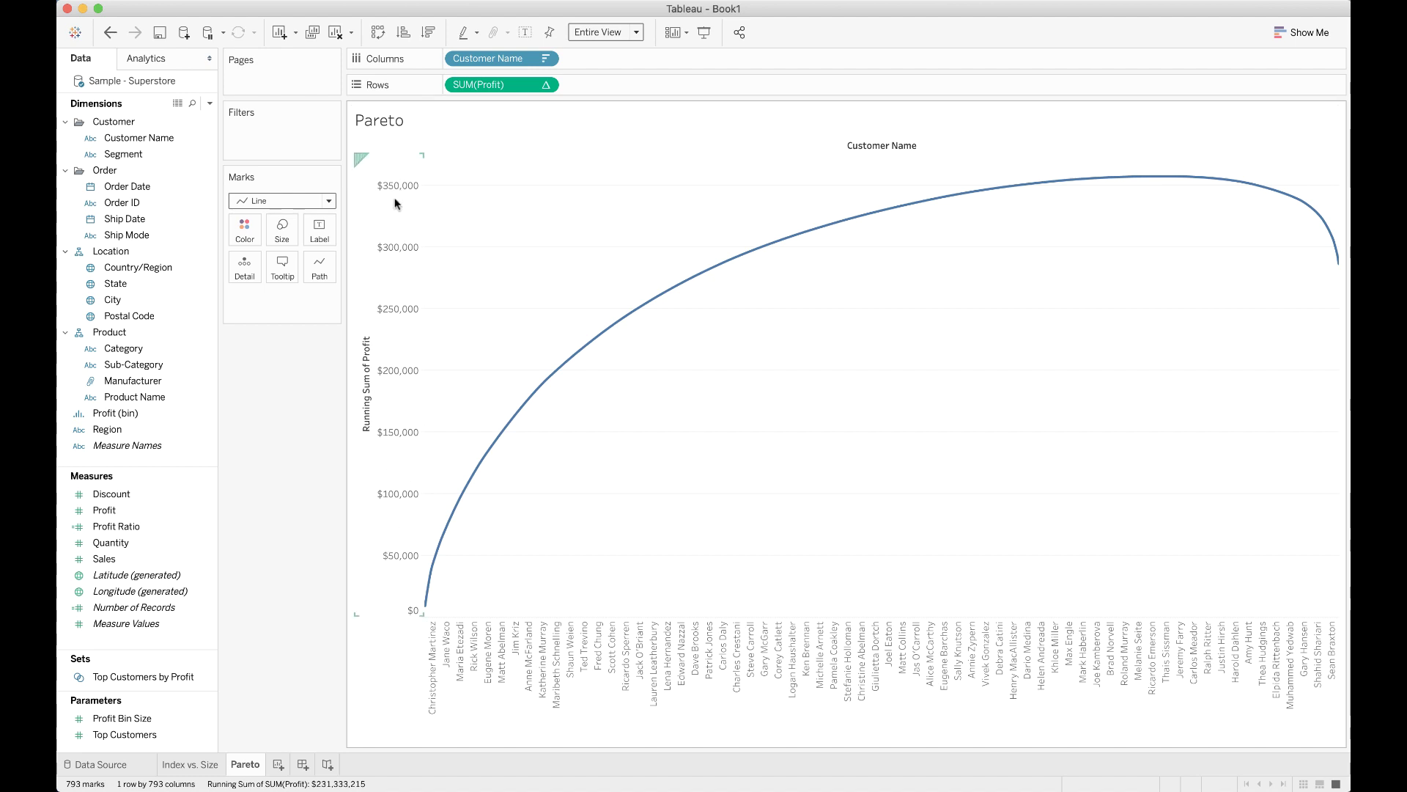
{"action": "mouse_move", "coordinate": [429, 599]}
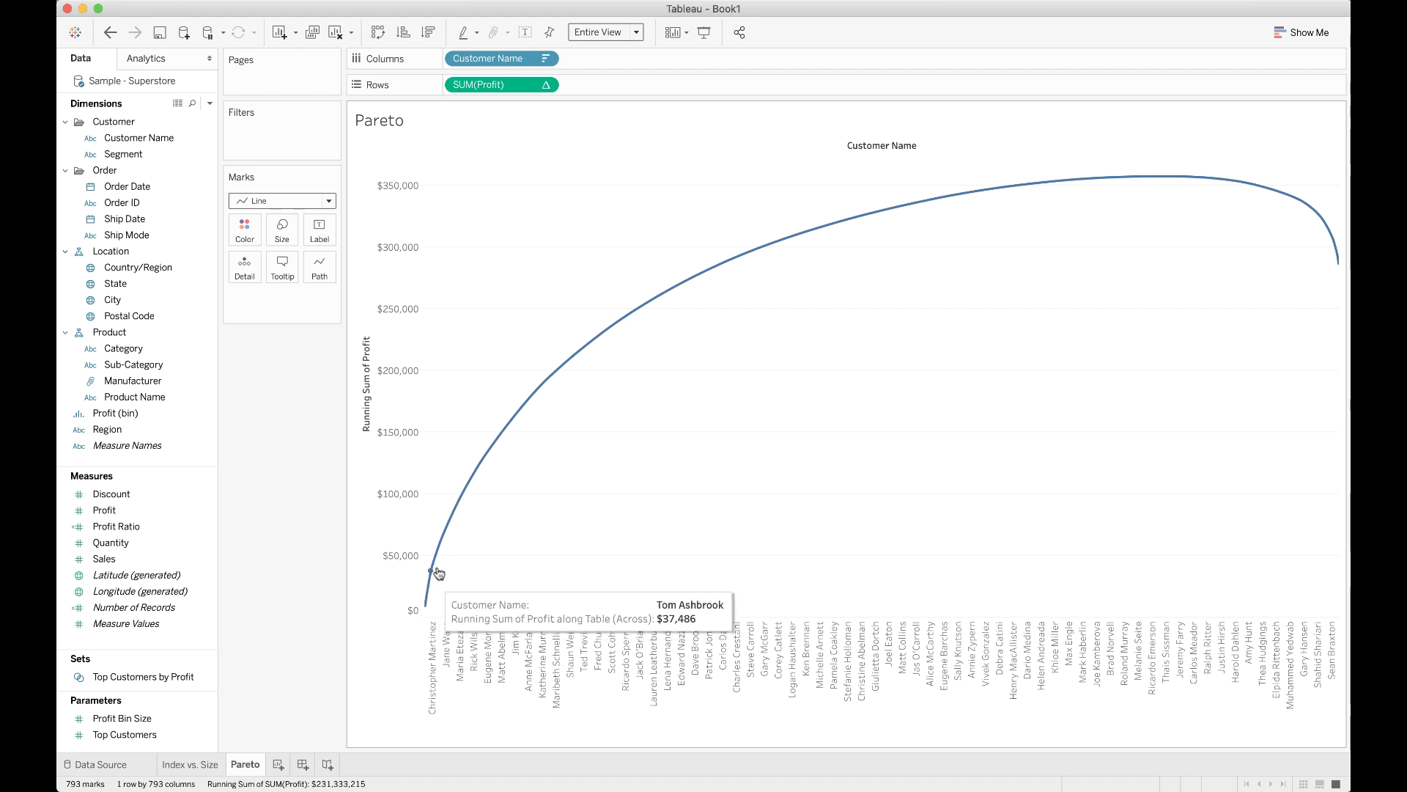
{"action": "mouse_move", "coordinate": [466, 503]}
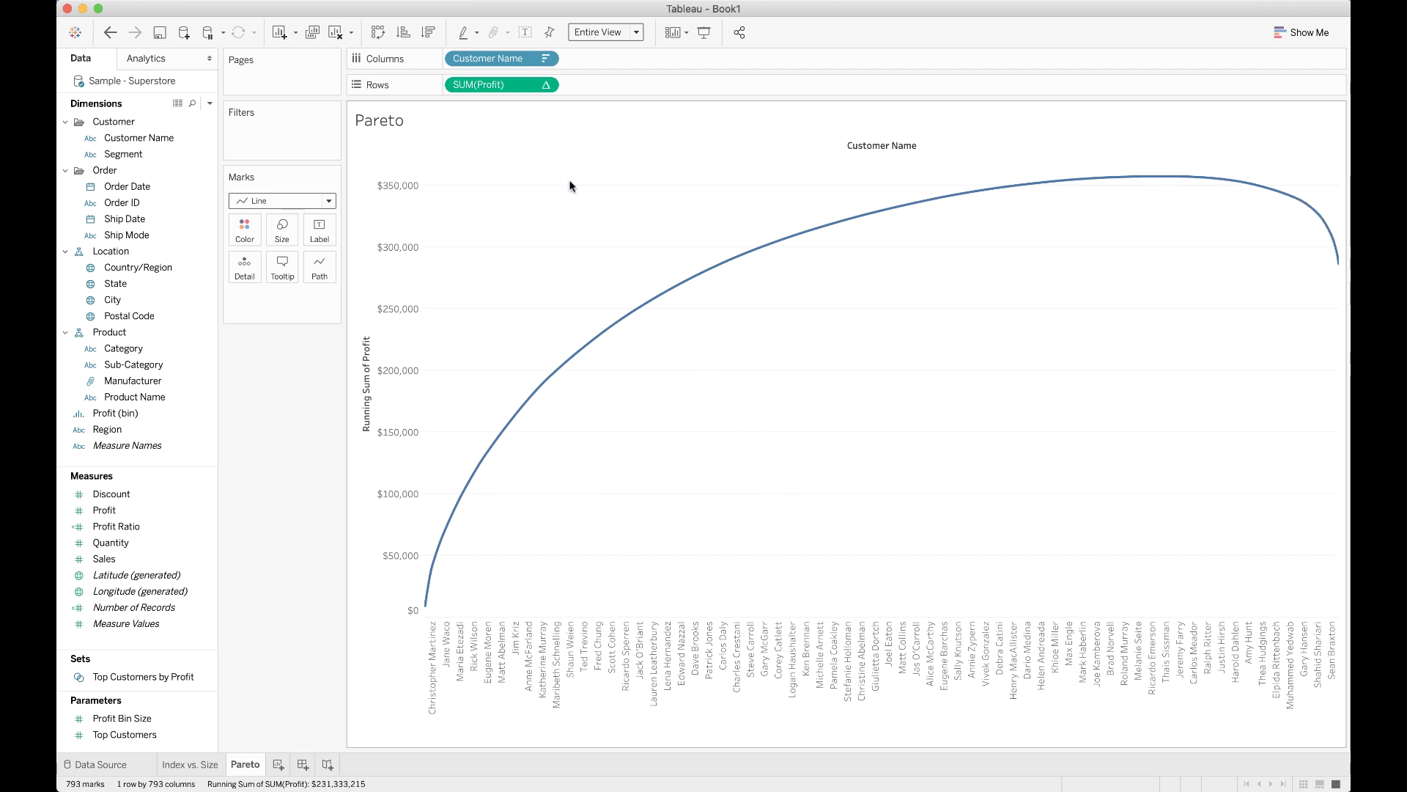
{"action": "mouse_move", "coordinate": [547, 86]}
{"action": "mouse_move", "coordinate": [548, 384]}
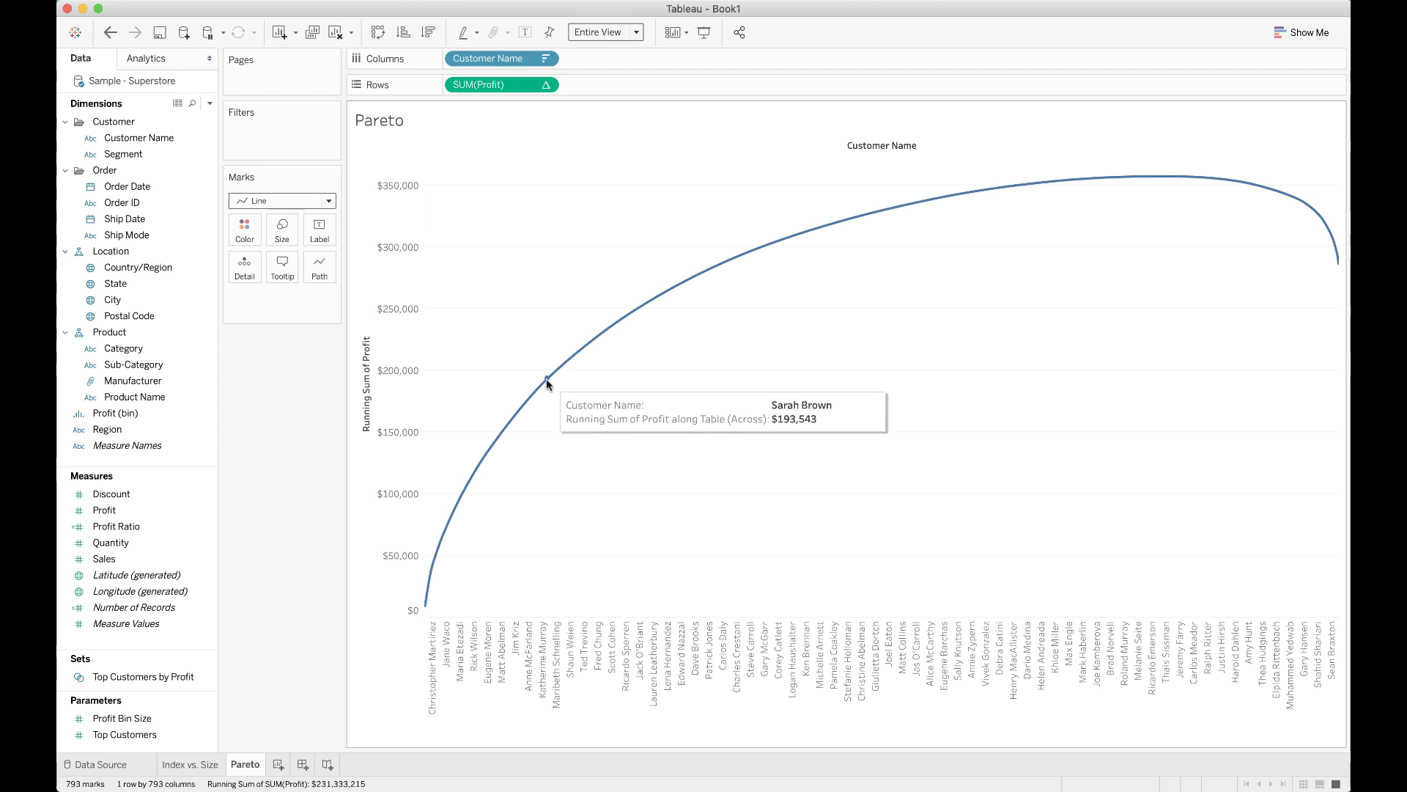
Add a Percent of Total secondary calculation to the running-total profit, then go to Index vs. Size.
{"action": "left_click", "coordinate": [547, 85]}
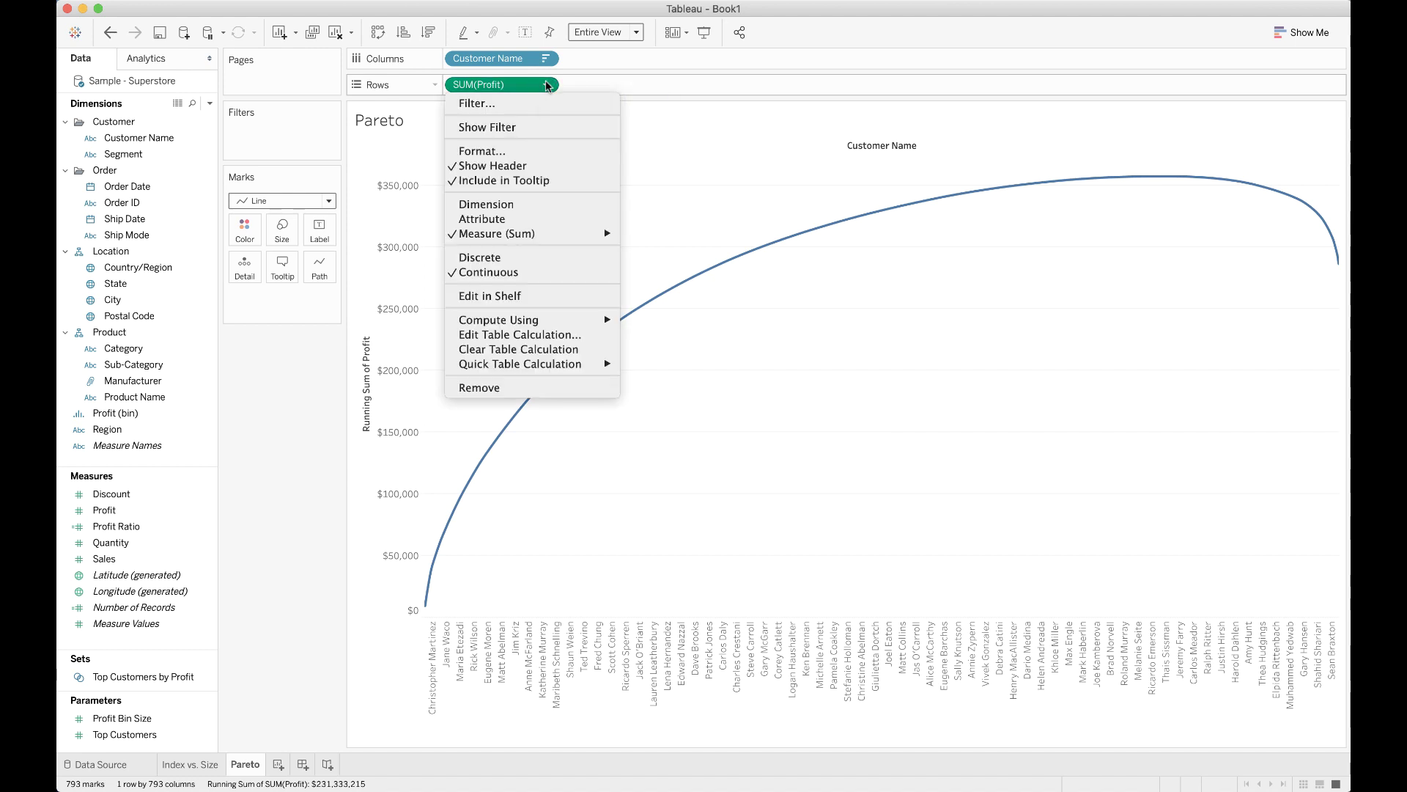
{"action": "left_click", "coordinate": [537, 335]}
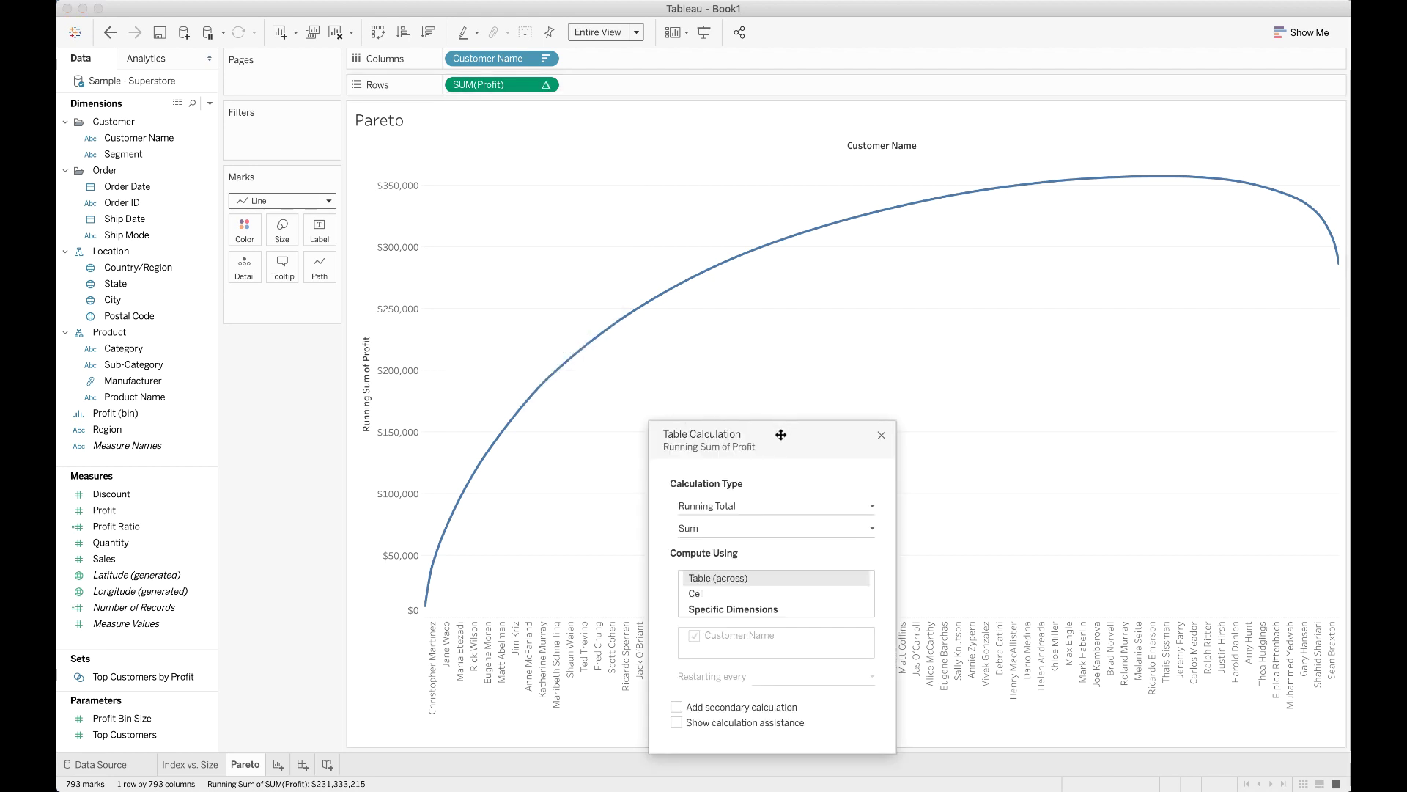
{"action": "left_click_drag", "start_coordinate": [780, 435], "coordinate": [629, 190]}
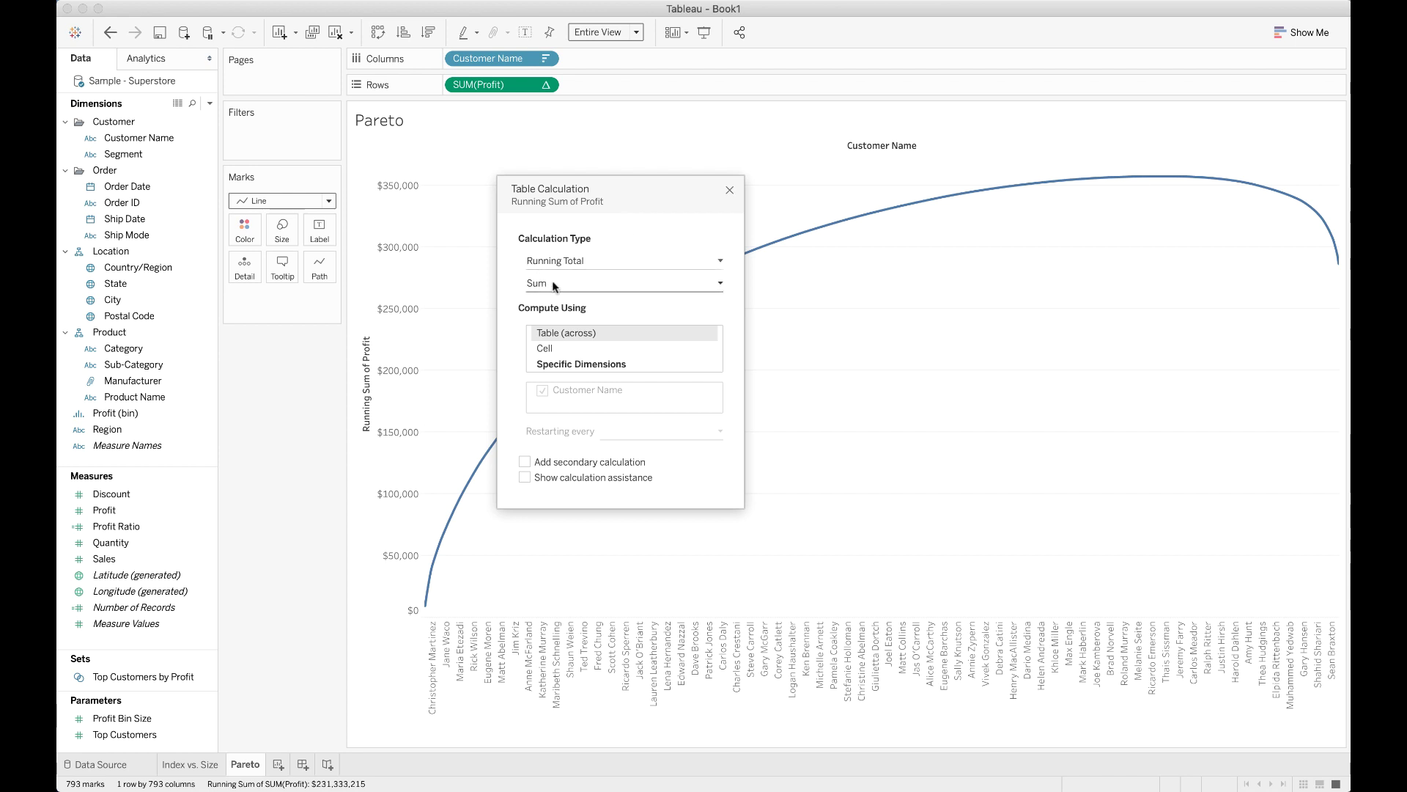
{"action": "left_click", "coordinate": [544, 465]}
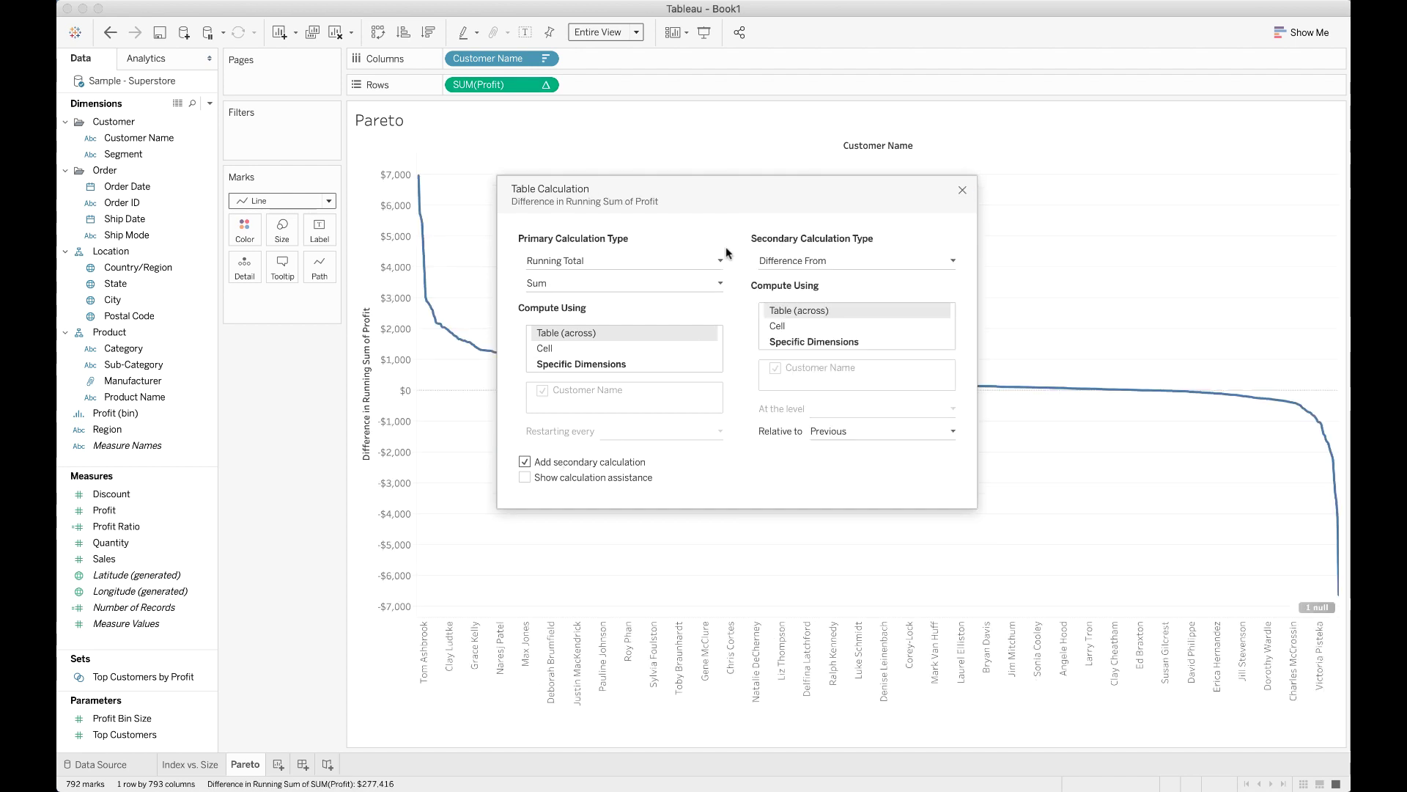
{"action": "left_click_drag", "start_coordinate": [746, 200], "coordinate": [639, 348]}
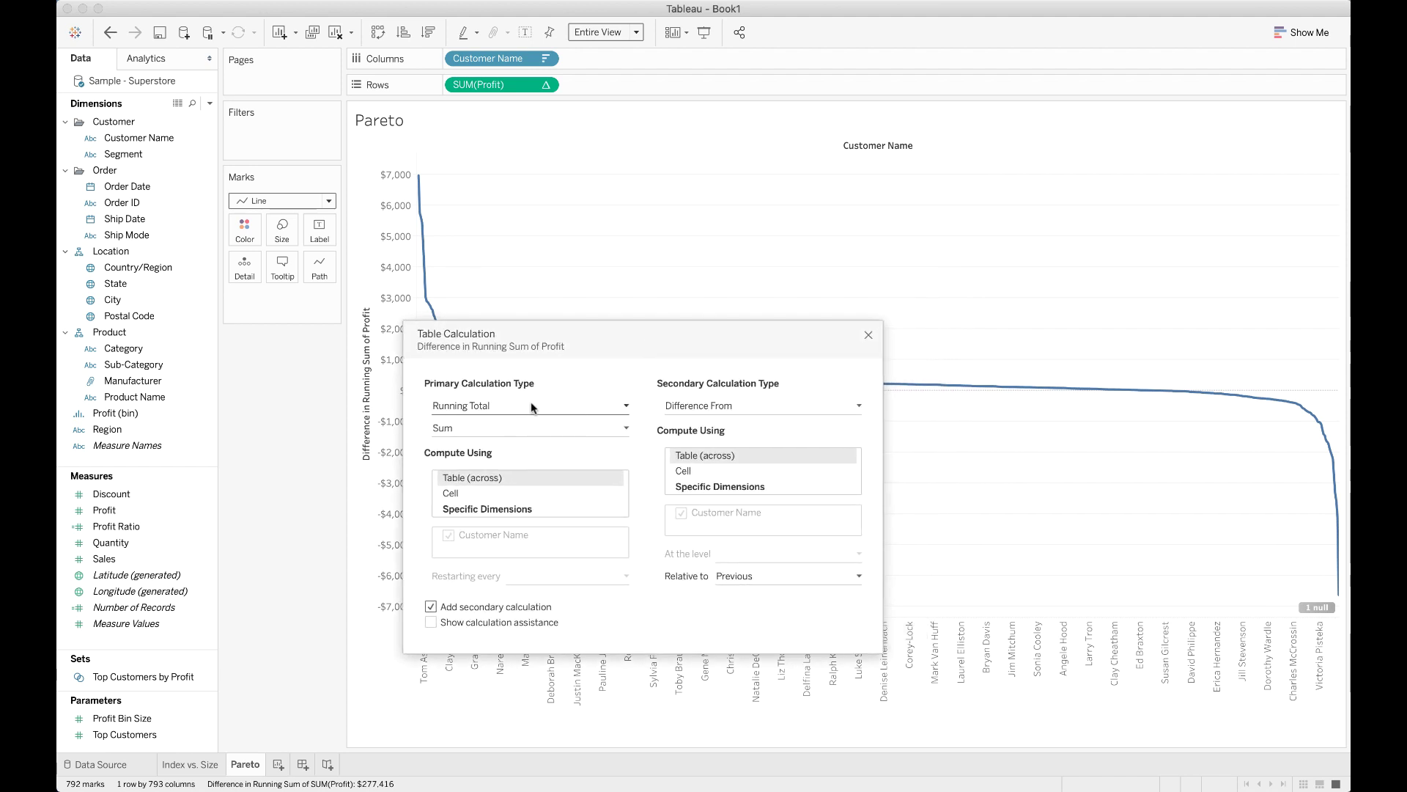
{"action": "left_click", "coordinate": [730, 407]}
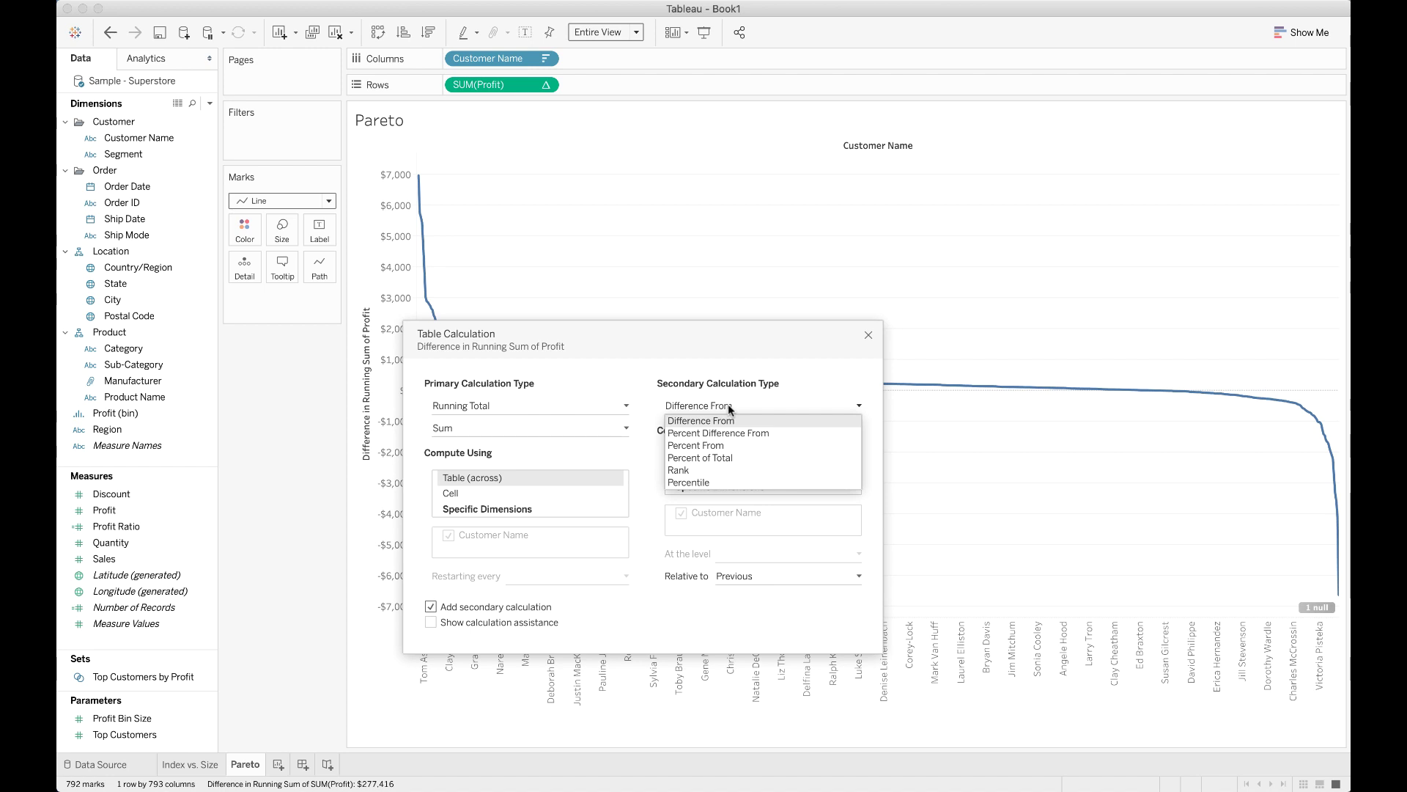
{"action": "left_click", "coordinate": [724, 458]}
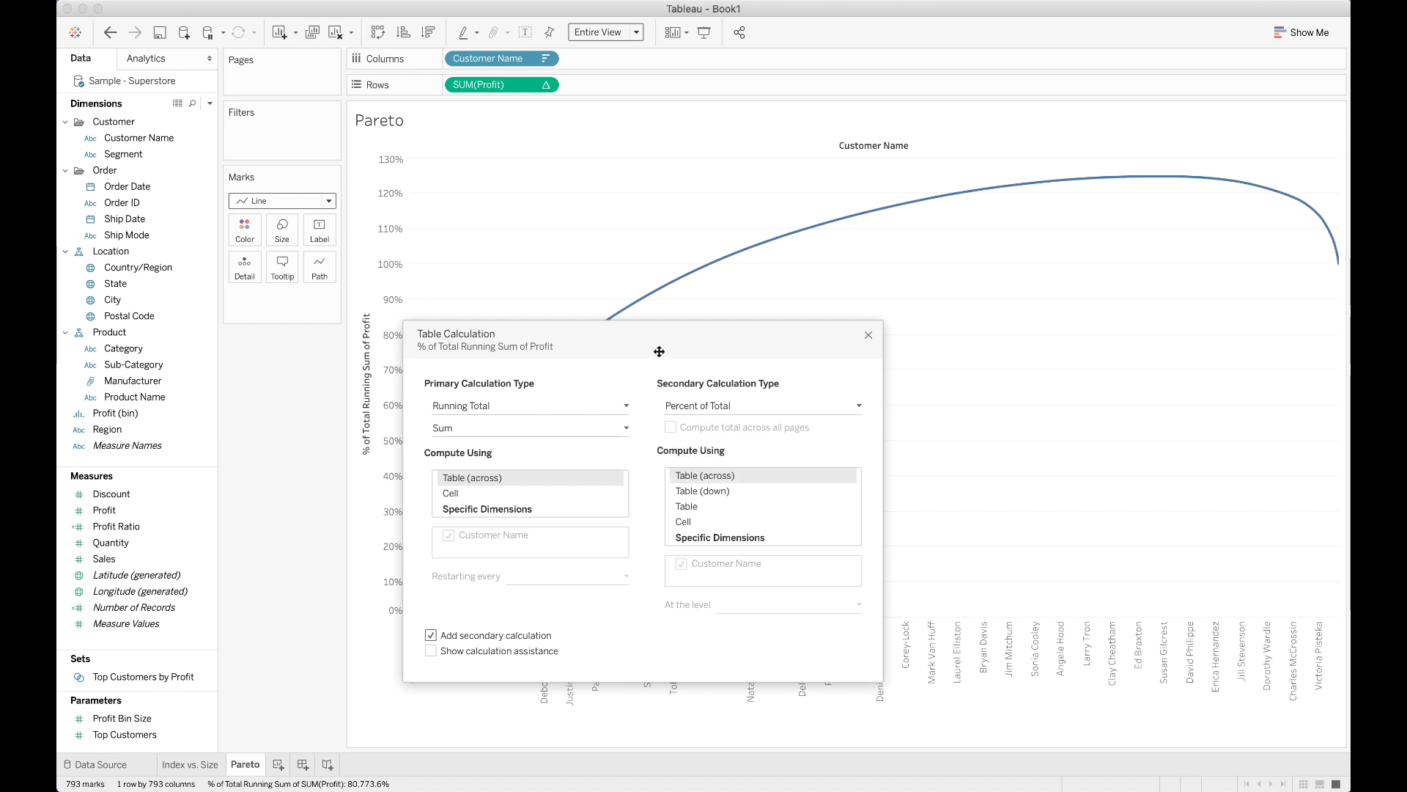
{"action": "left_click_drag", "start_coordinate": [653, 346], "coordinate": [1010, 287]}
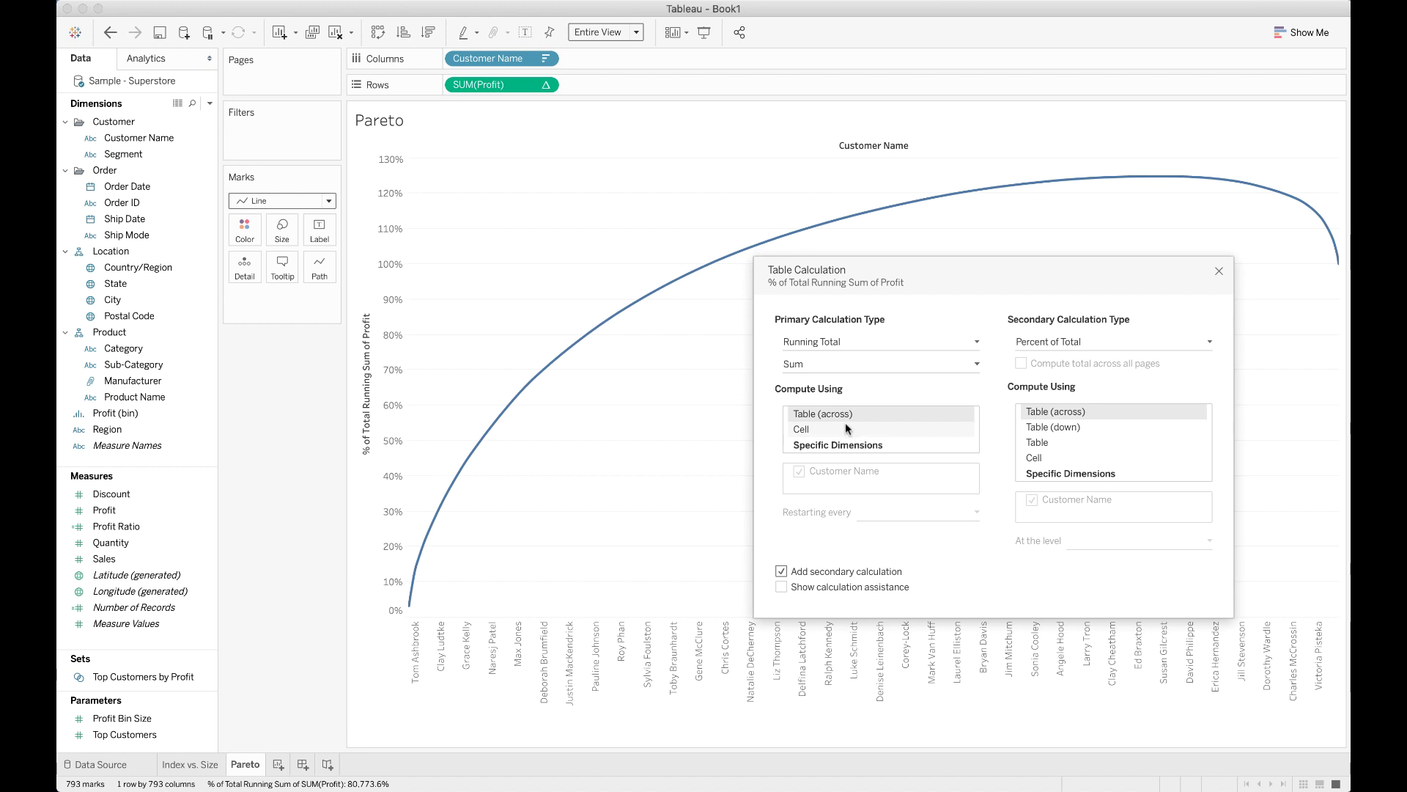
{"action": "left_click_drag", "start_coordinate": [945, 281], "coordinate": [743, 253]}
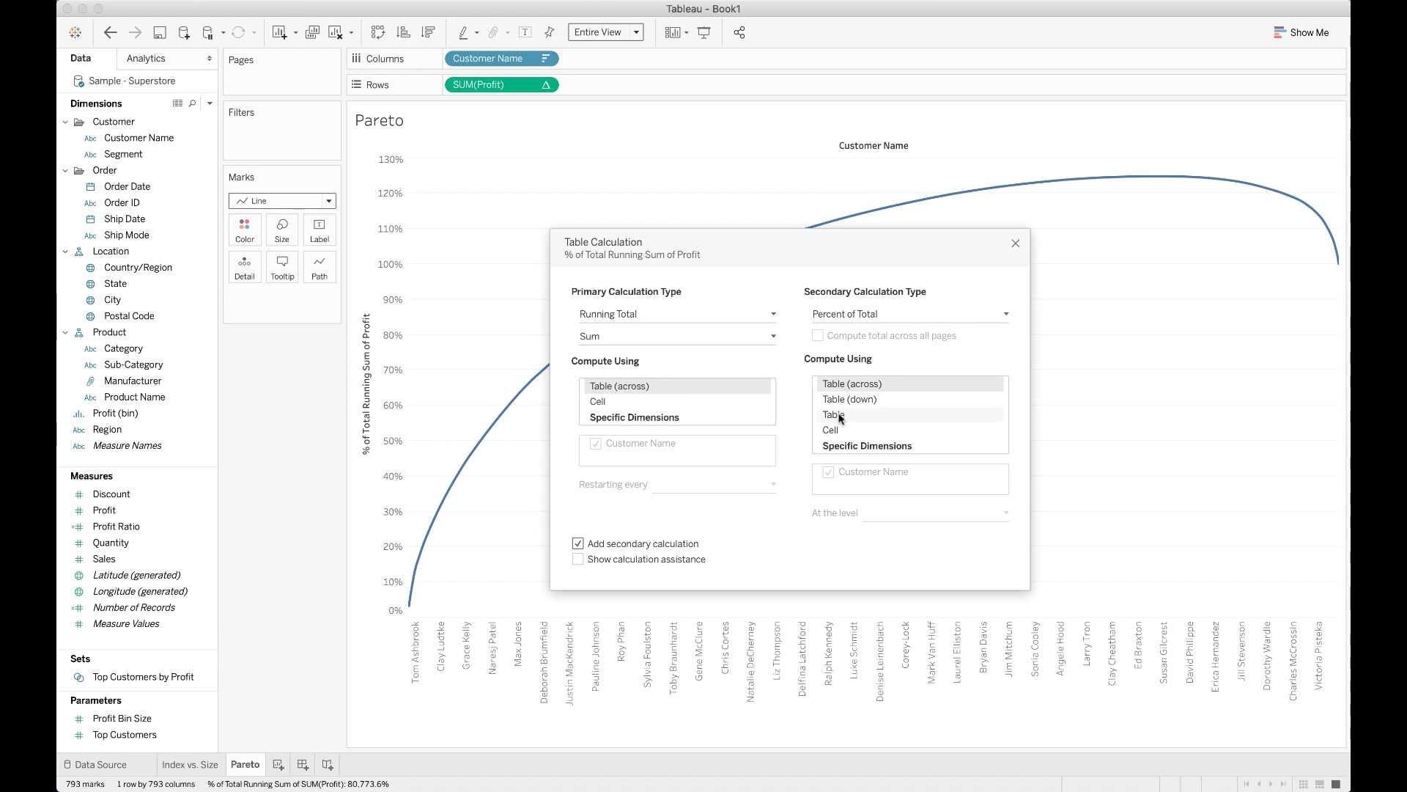
{"action": "left_click", "coordinate": [1016, 244]}
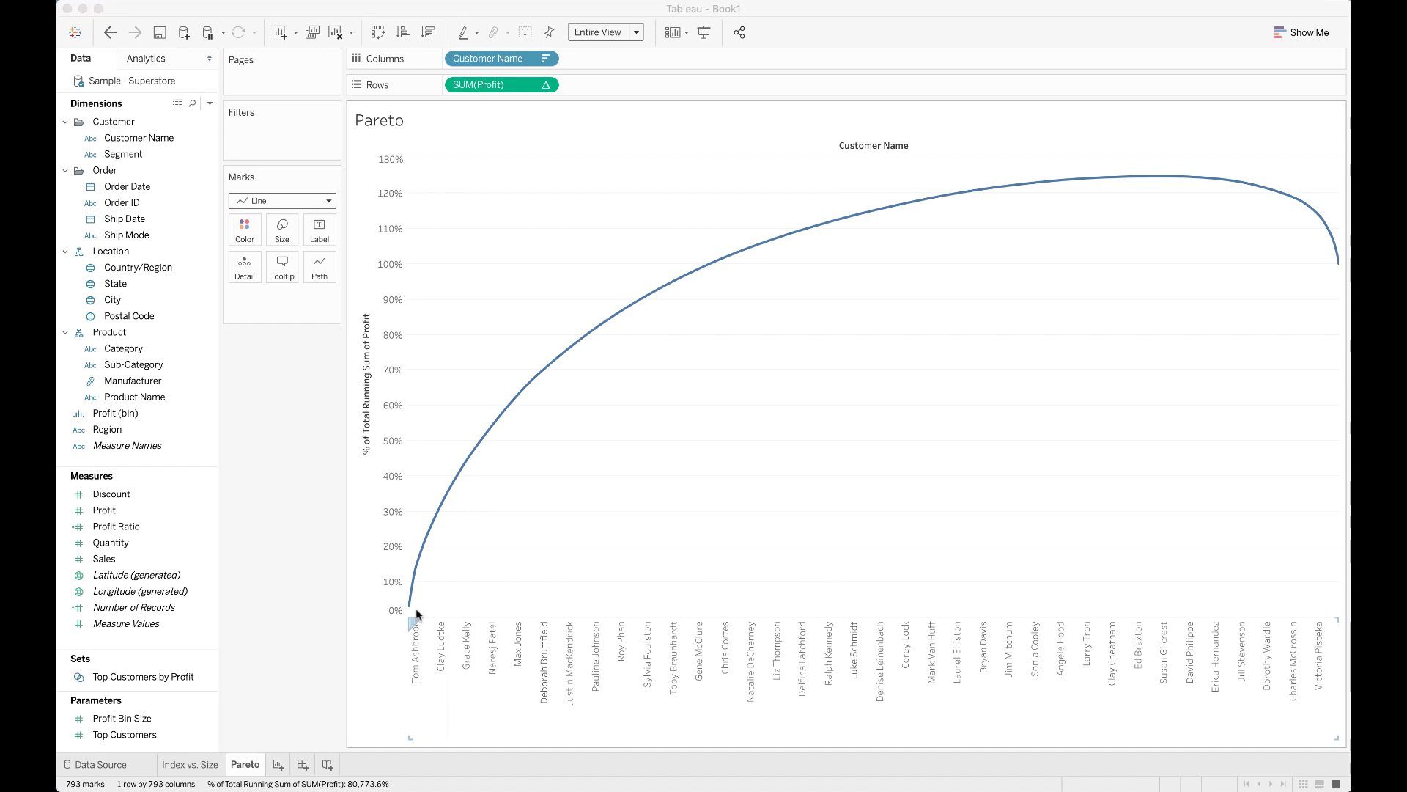
{"action": "left_click", "coordinate": [192, 771]}
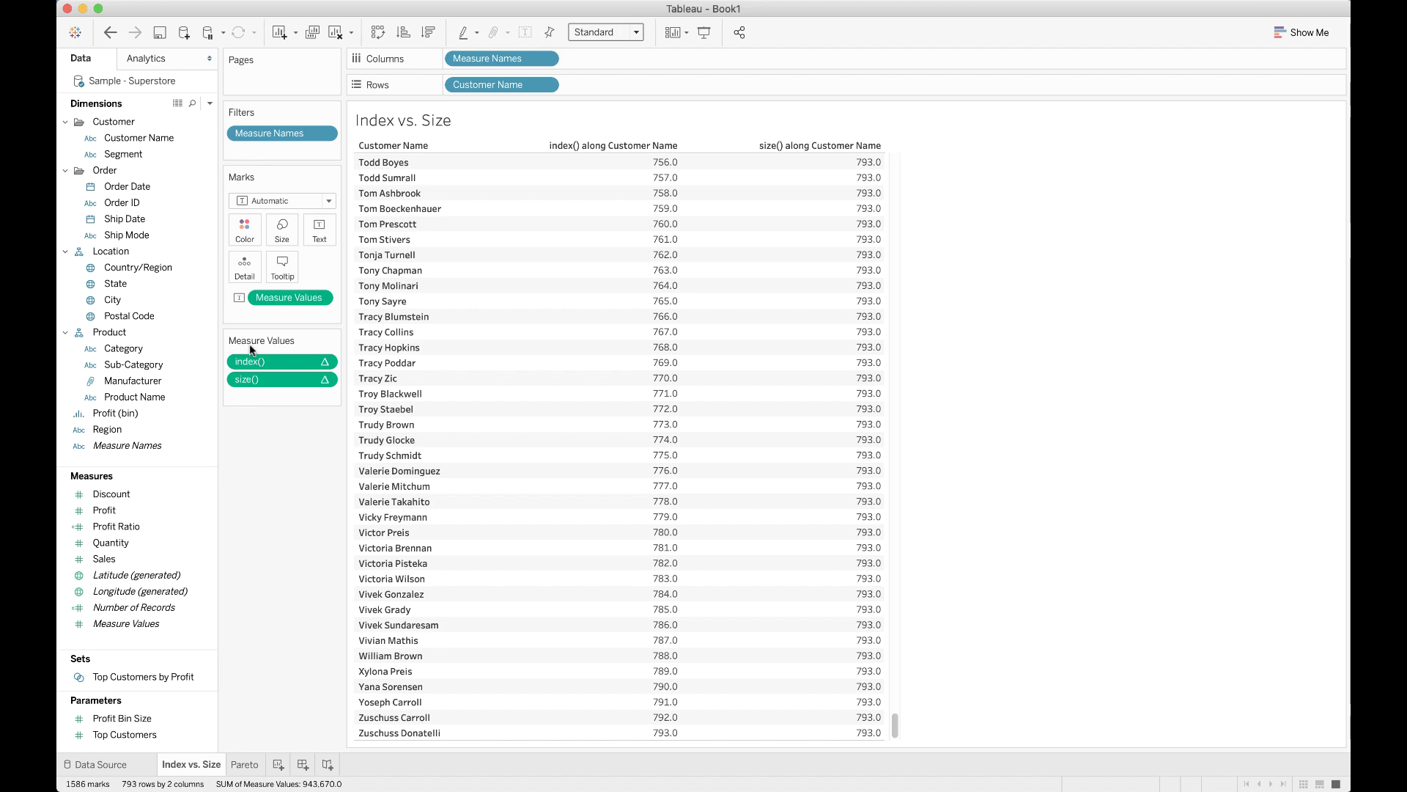
{"action": "scroll", "coordinate": [605, 202], "scroll_direction": "up", "scroll_amount": 15}
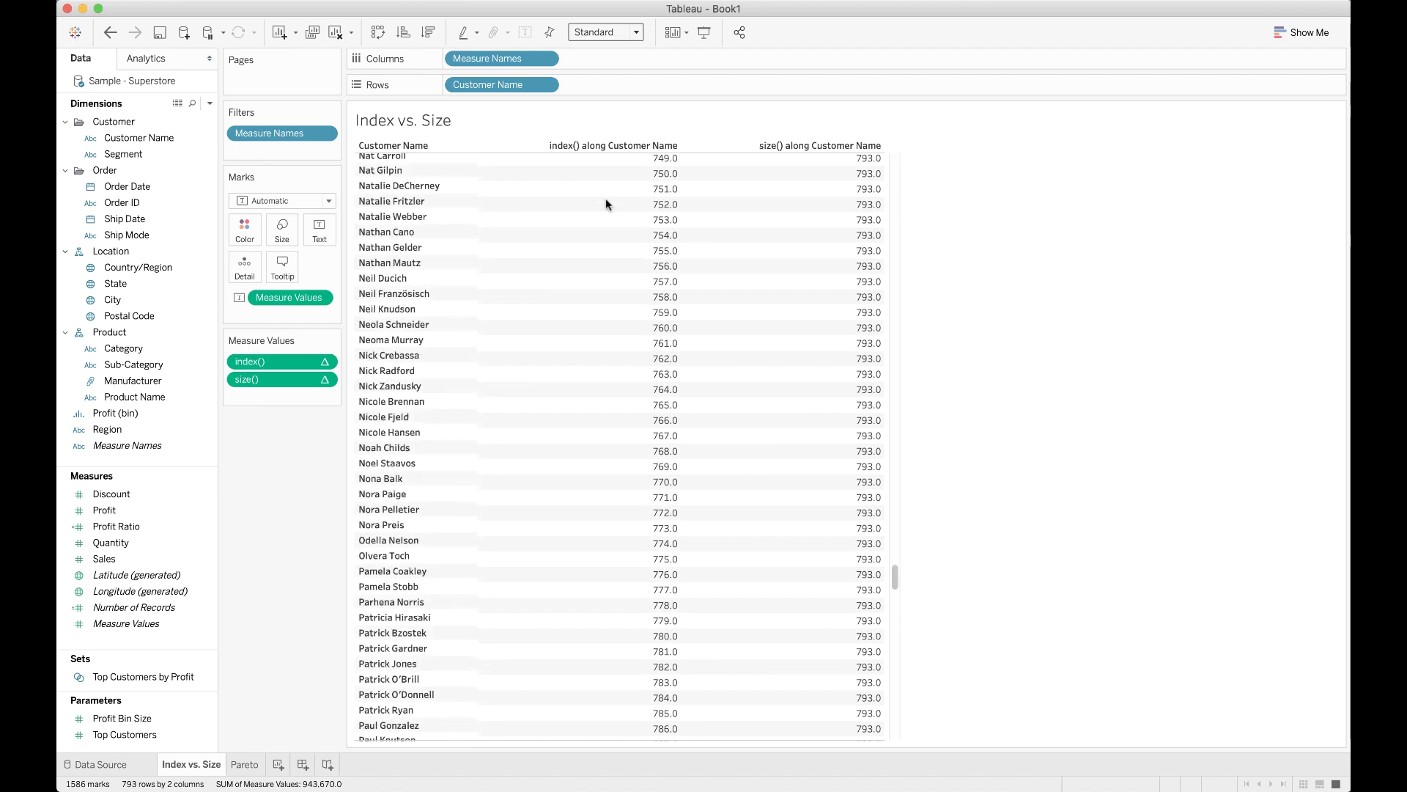
{"action": "scroll", "coordinate": [605, 198], "scroll_direction": "up", "scroll_amount": 20}
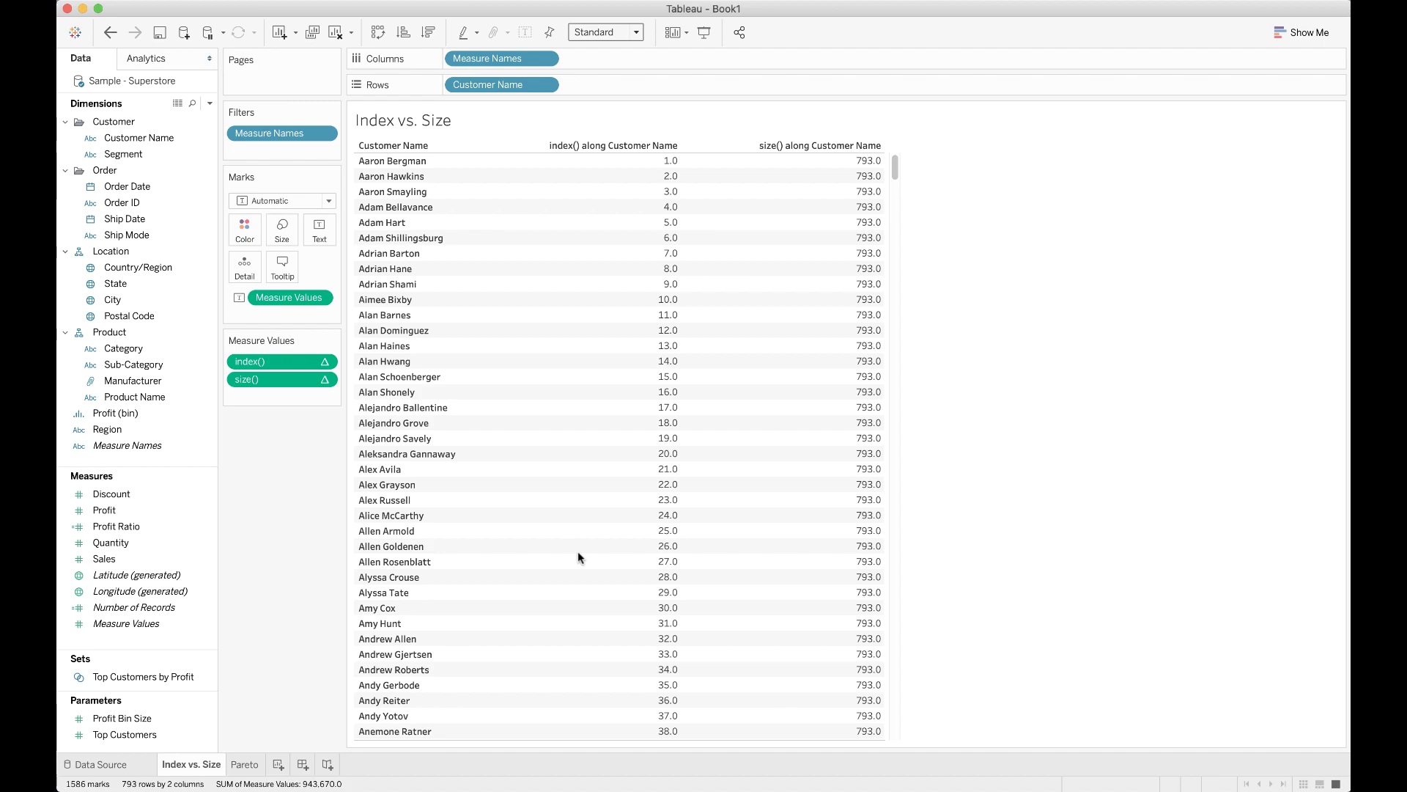
{"action": "scroll", "coordinate": [465, 596], "scroll_direction": "down", "scroll_amount": 20}
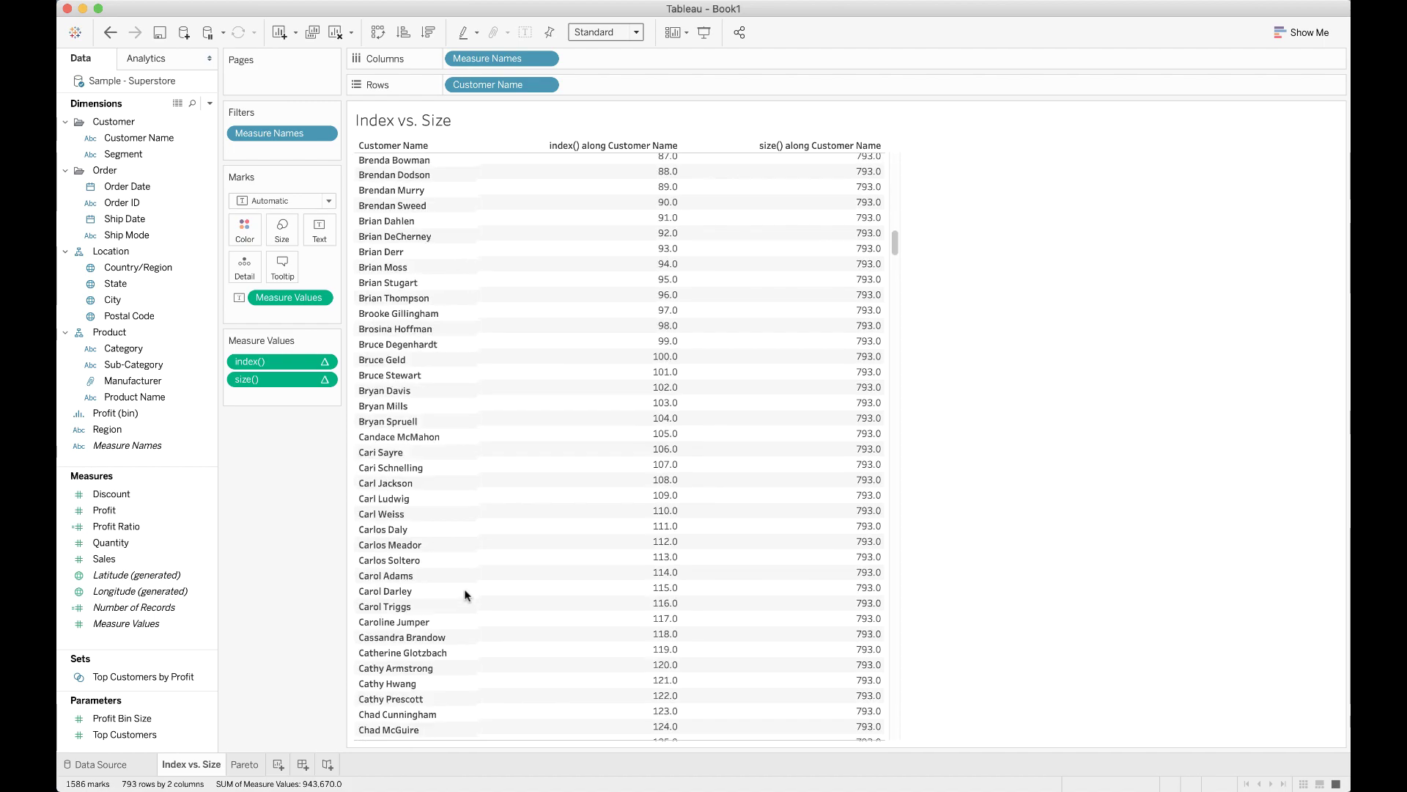
{"action": "scroll", "coordinate": [465, 595], "scroll_direction": "down", "scroll_amount": 20}
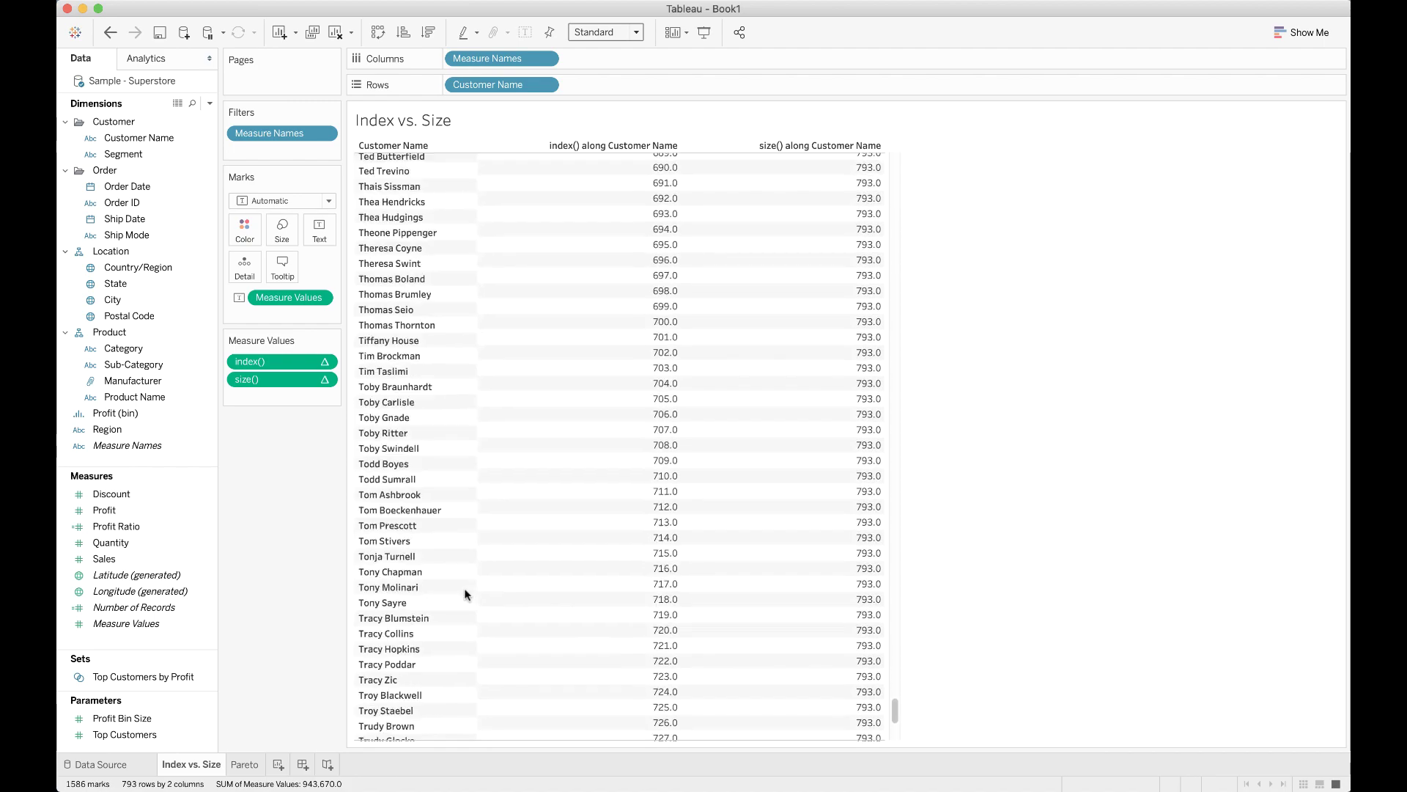
{"action": "scroll", "coordinate": [465, 594], "scroll_direction": "up", "scroll_amount": 20}
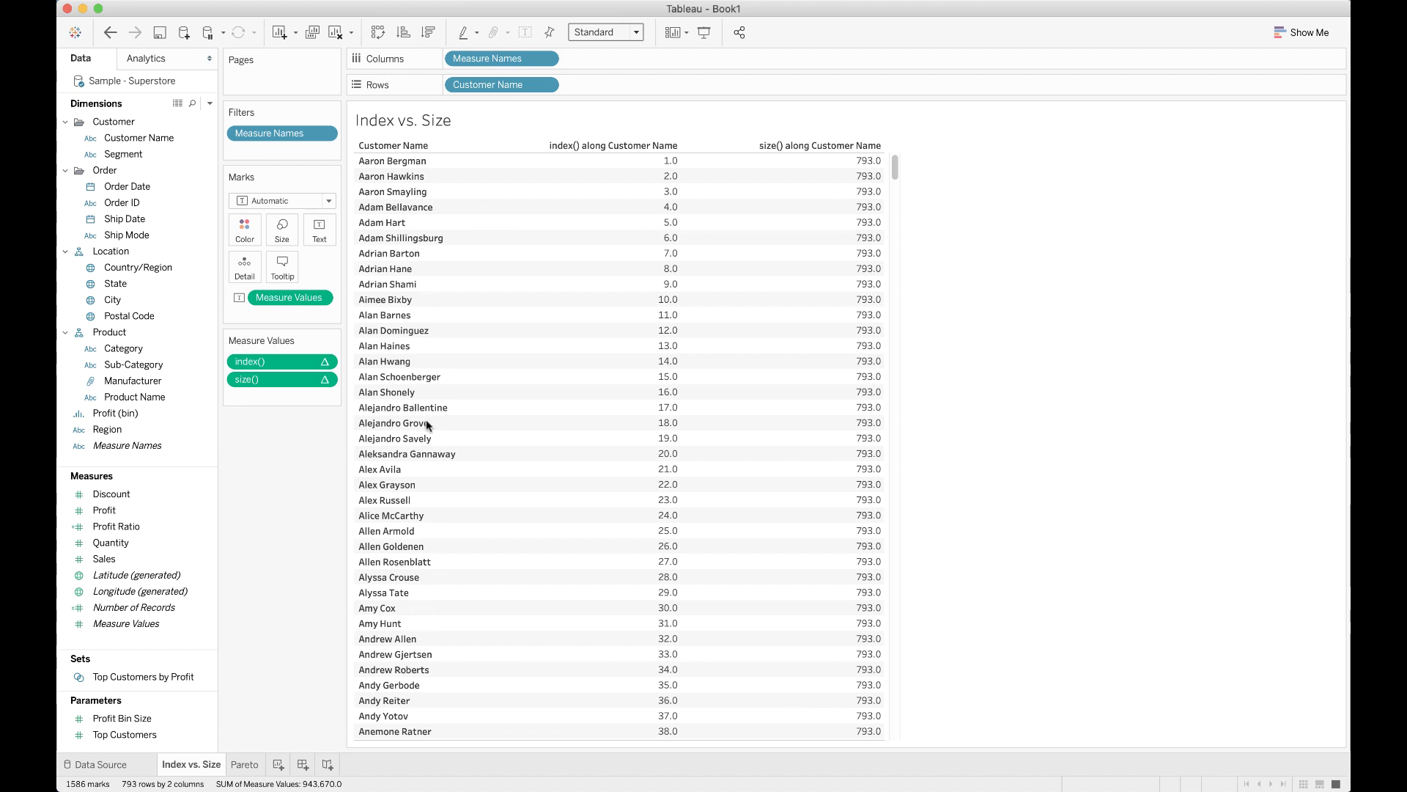
{"action": "scroll", "coordinate": [428, 525], "scroll_direction": "down", "scroll_amount": 15}
{"action": "scroll", "coordinate": [428, 524], "scroll_direction": "down", "scroll_amount": 20}
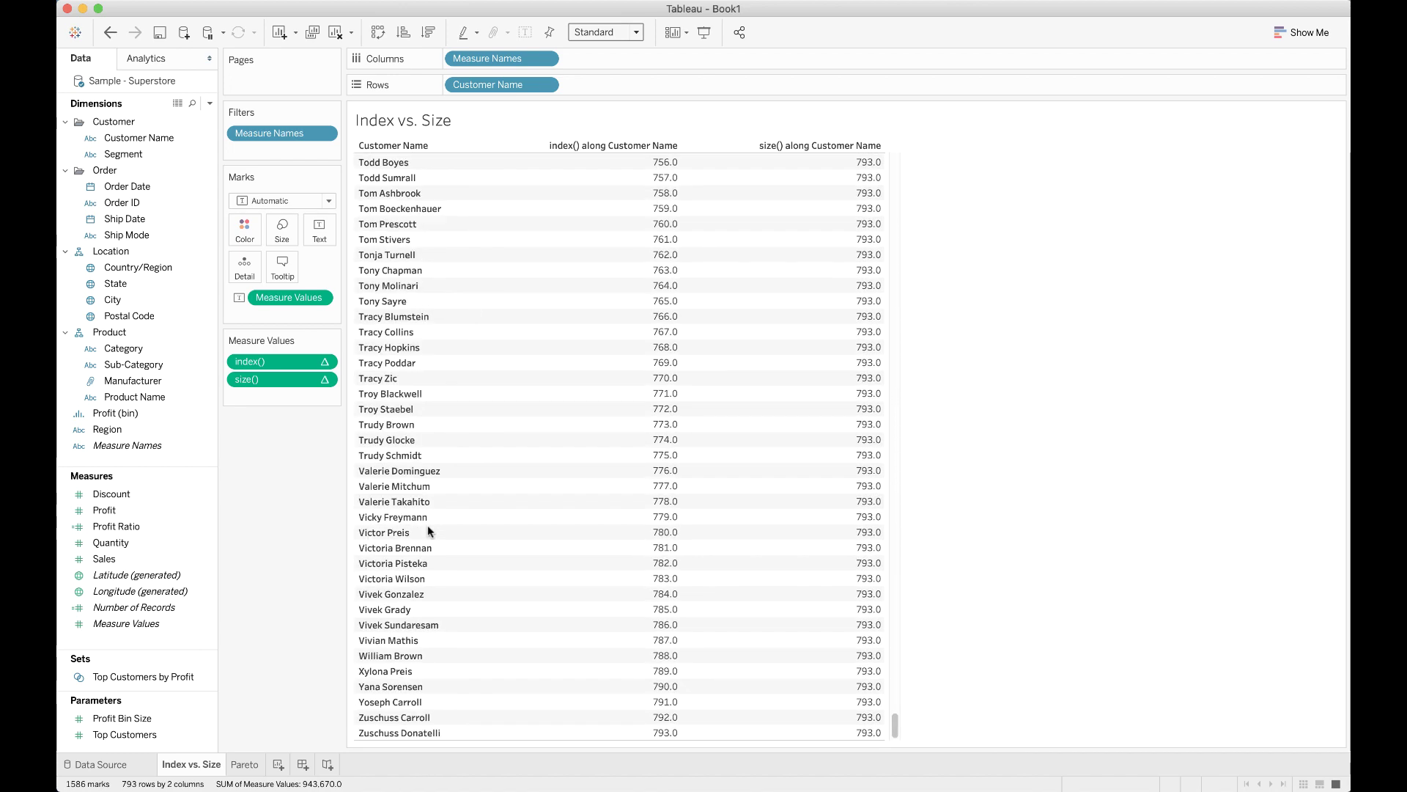
{"action": "scroll", "coordinate": [656, 244], "scroll_direction": "up", "scroll_amount": 20}
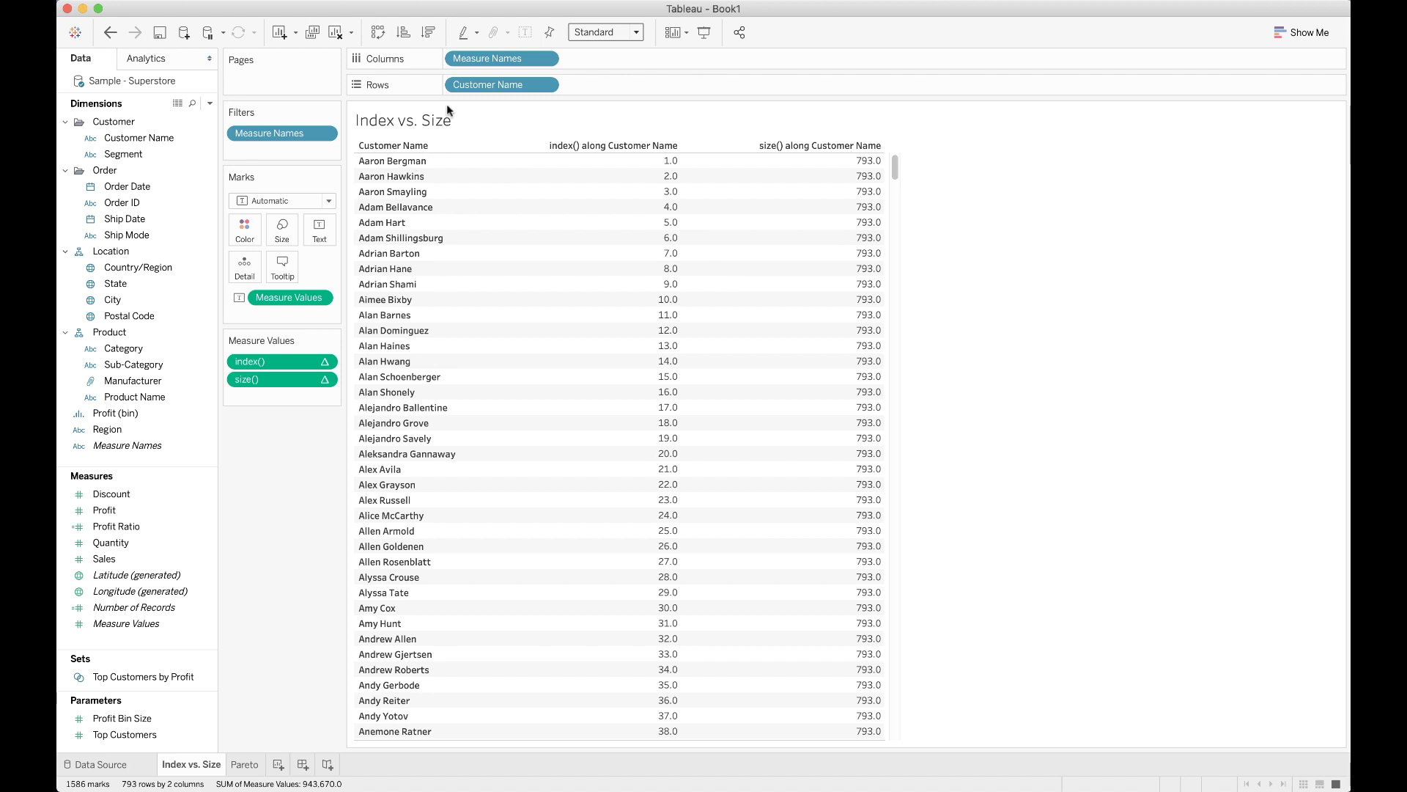
Sort customers descending, restore A to Z order, and scroll the index() table.
{"action": "left_click", "coordinate": [428, 33]}
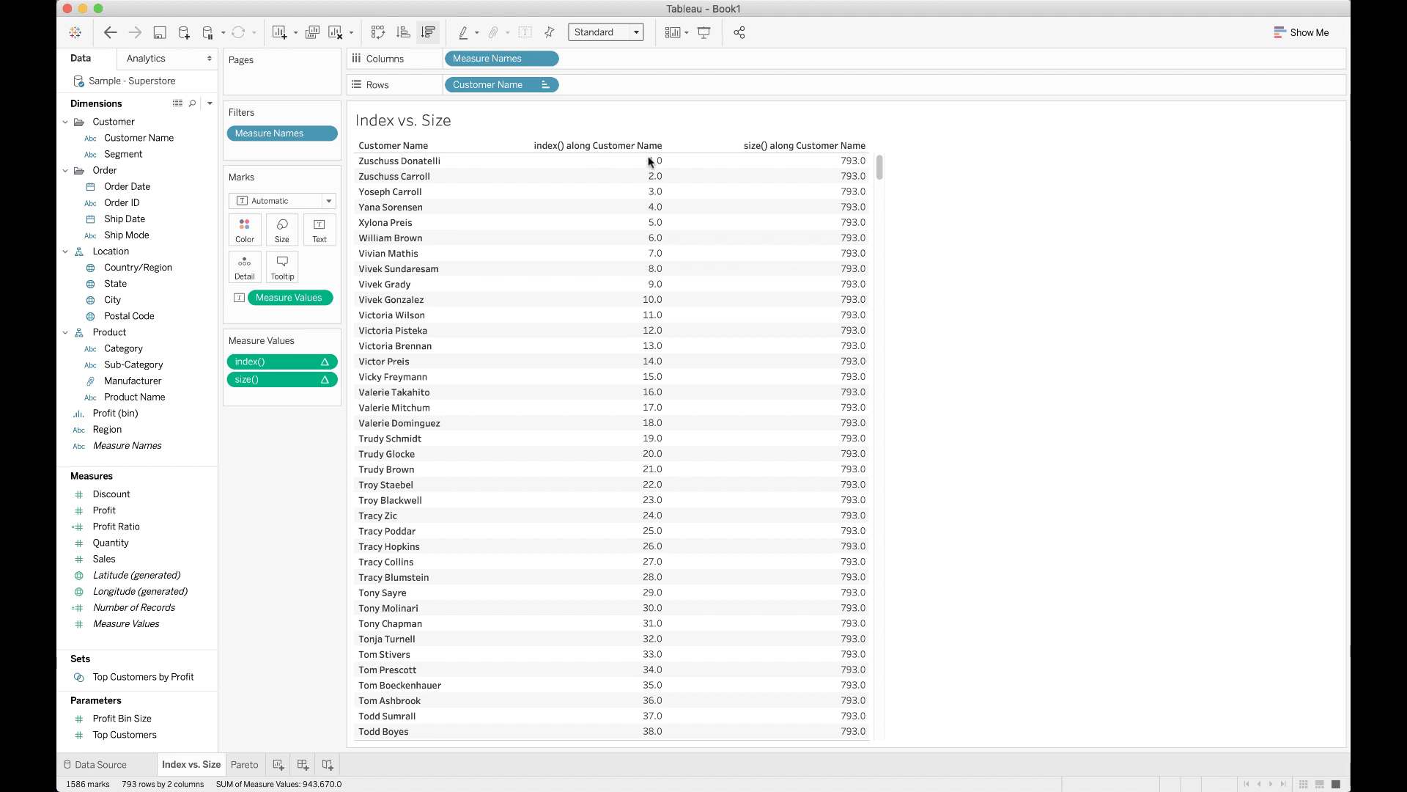
{"action": "left_click", "coordinate": [430, 32]}
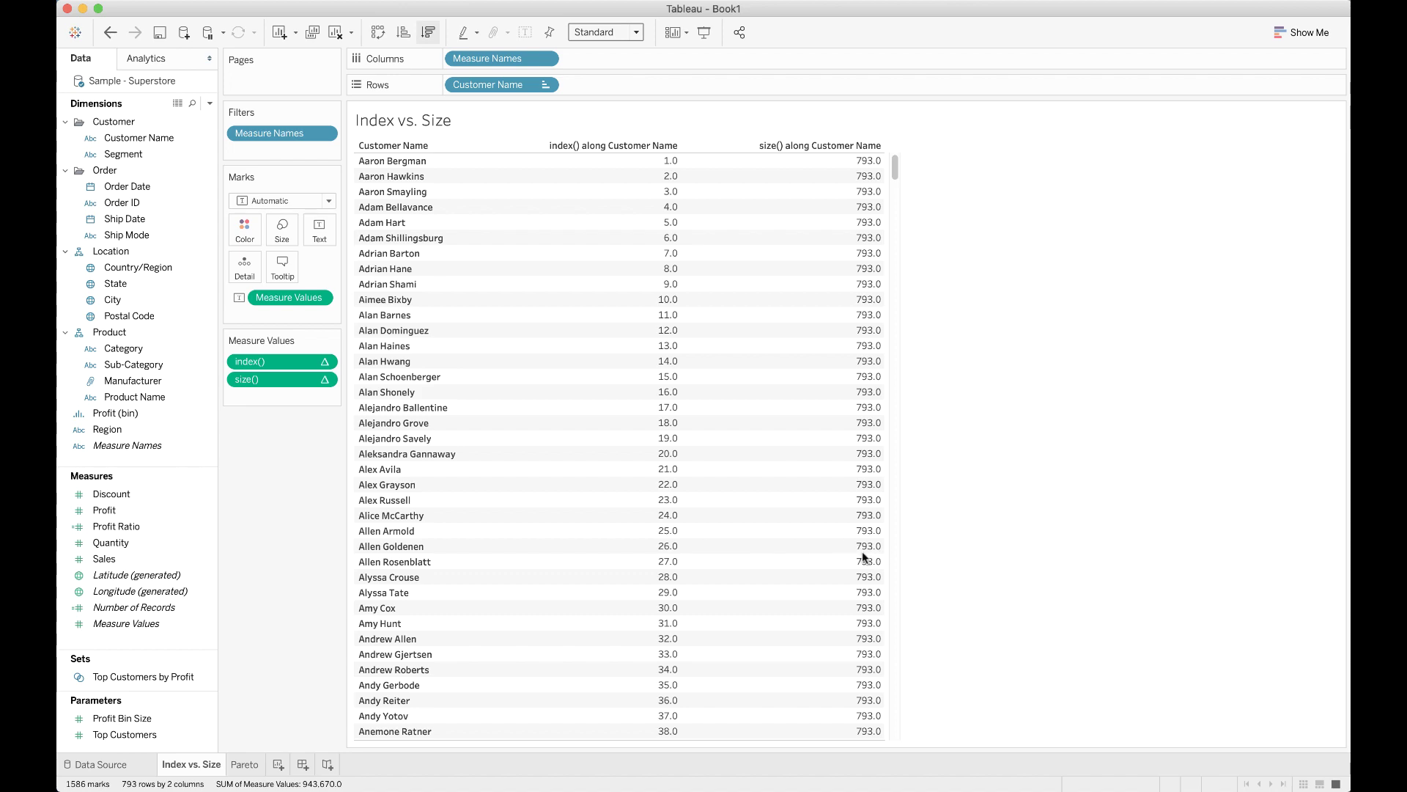
{"action": "scroll", "coordinate": [666, 622], "scroll_direction": "down", "scroll_amount": 15}
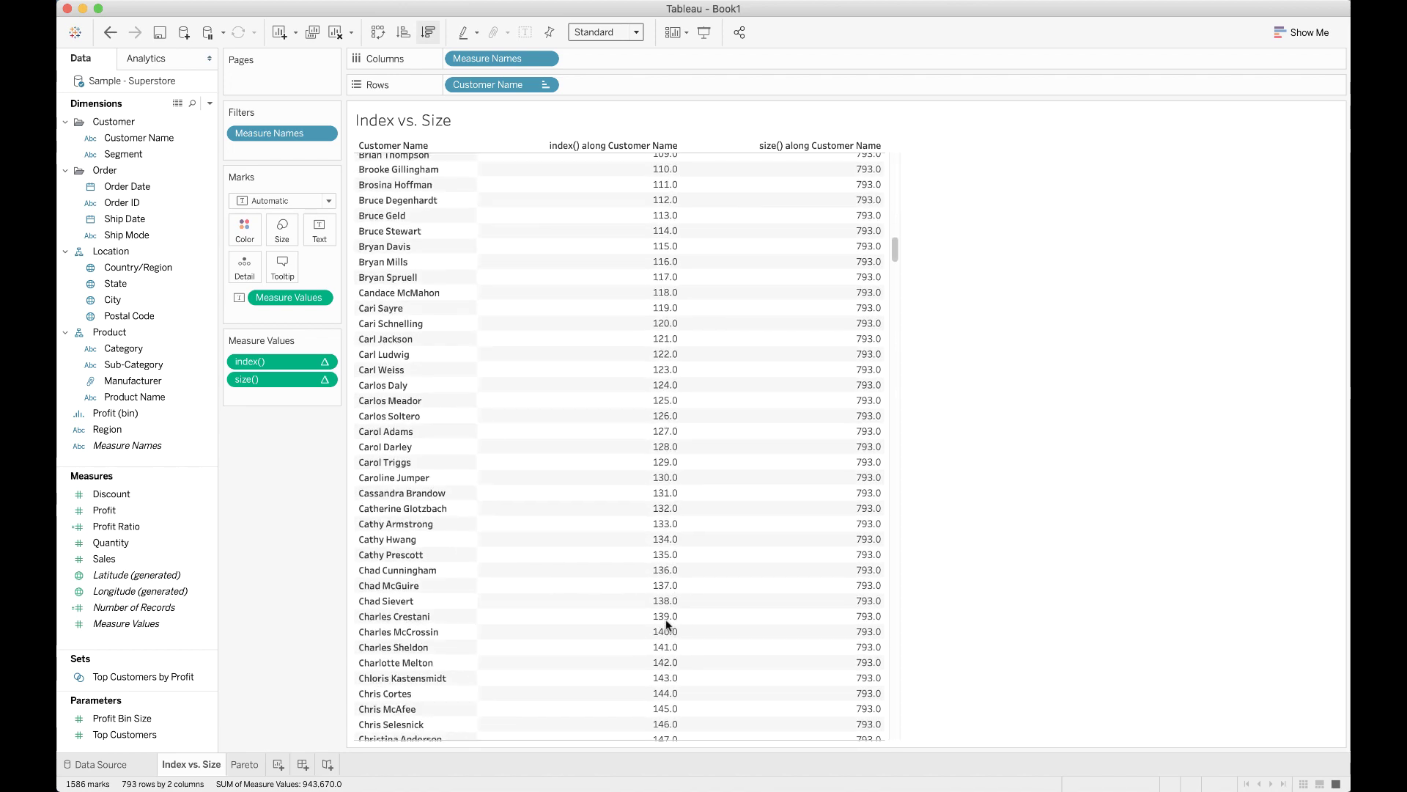
{"action": "scroll", "coordinate": [666, 619], "scroll_direction": "up", "scroll_amount": 4}
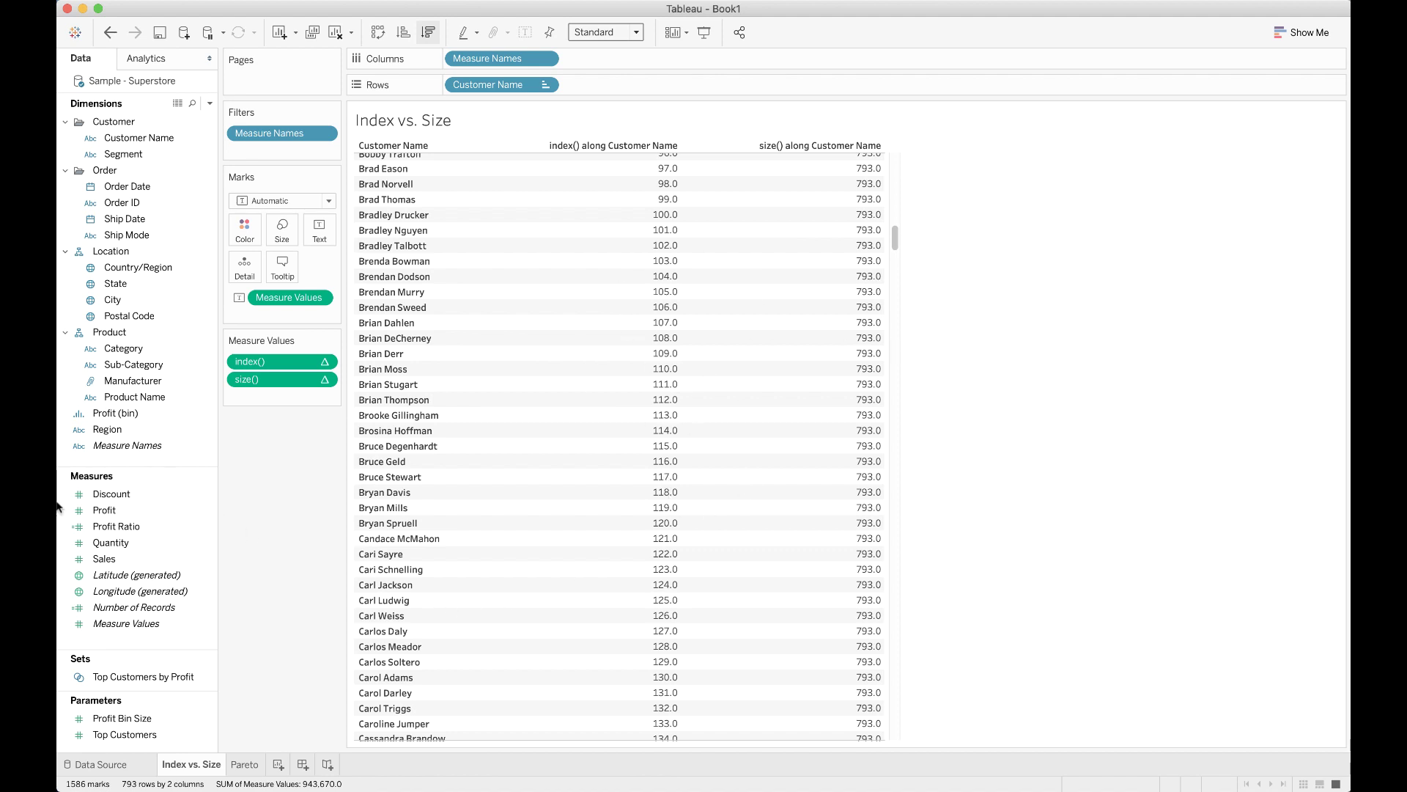
Create a calculated field '% along axis' with the formula index()/size().
{"action": "right_click", "coordinate": [167, 500]}
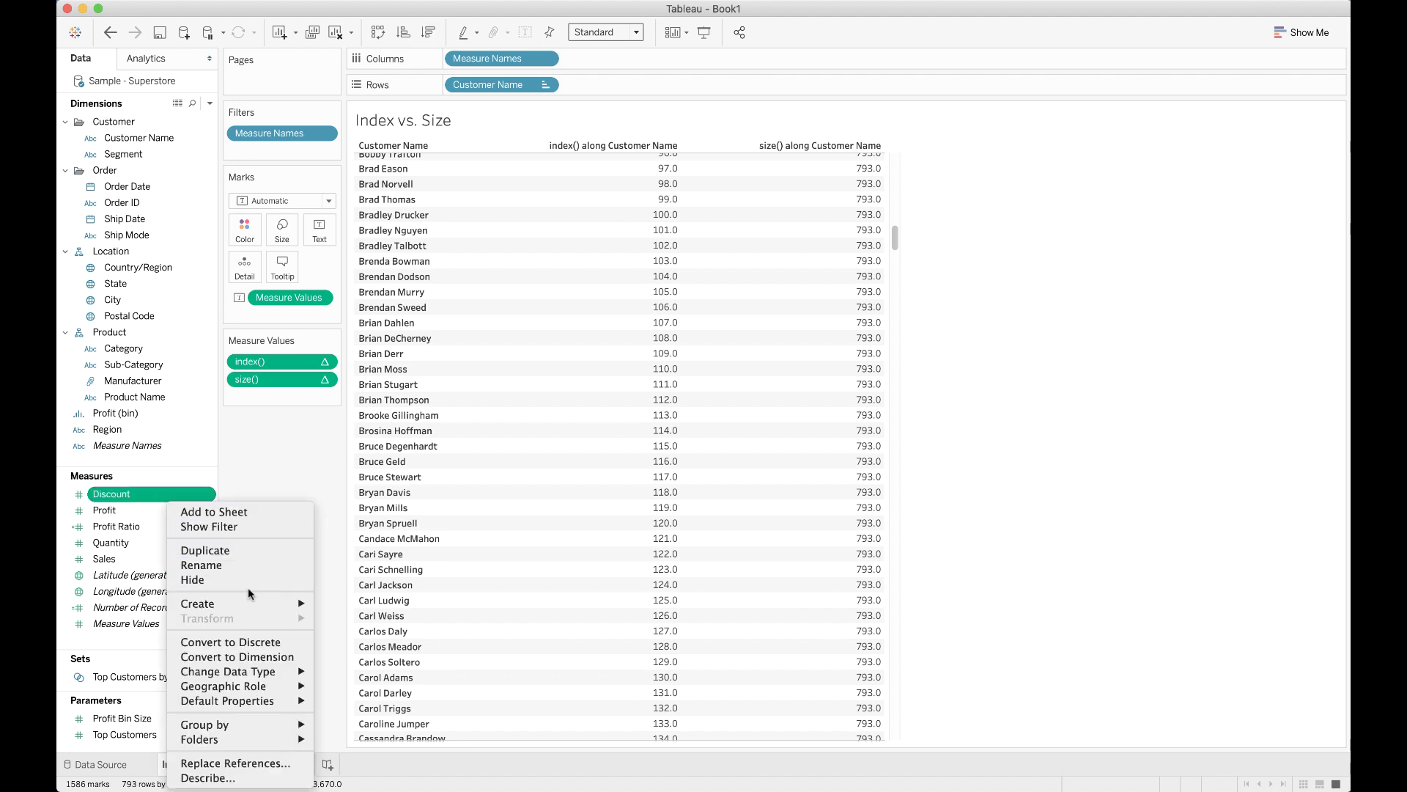
{"action": "mouse_move", "coordinate": [249, 599]}
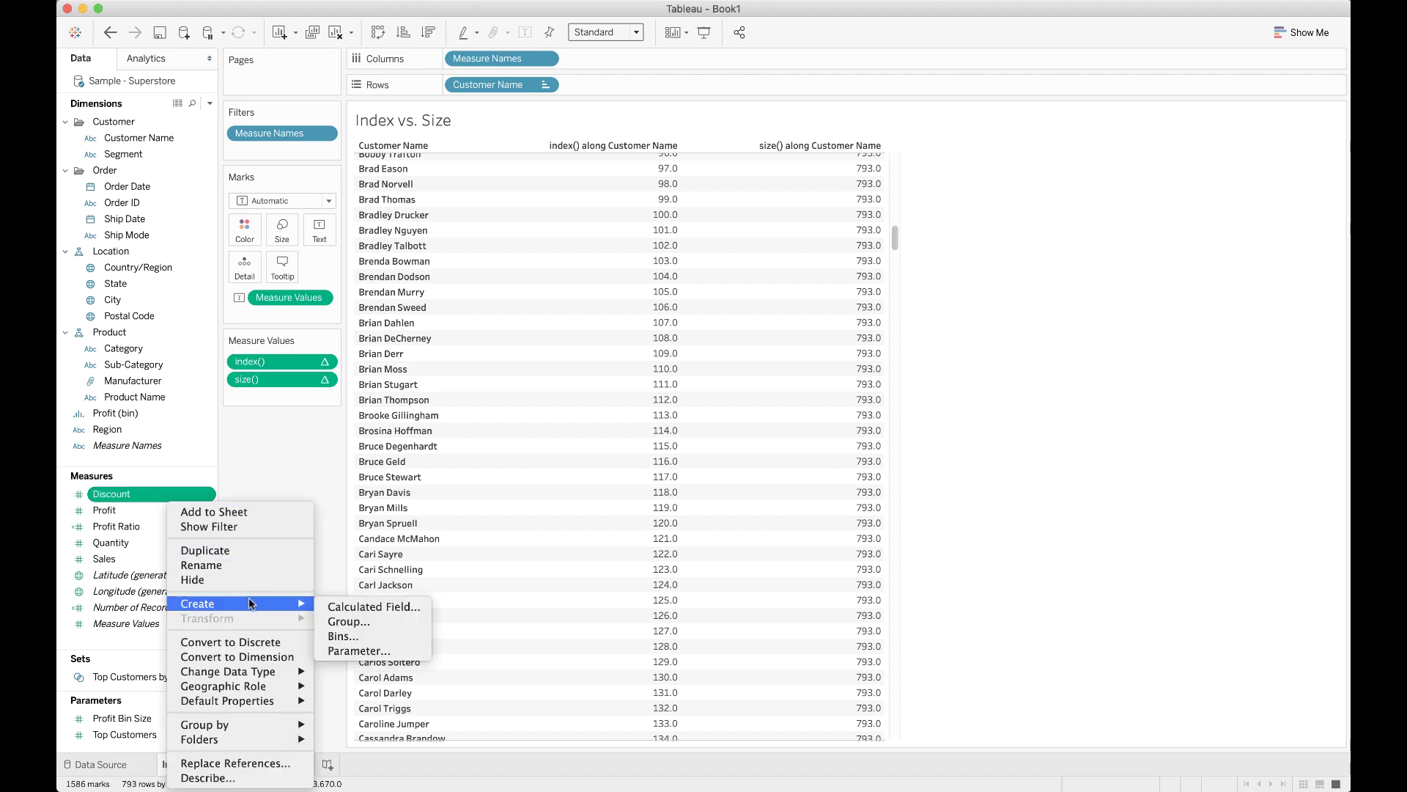
{"action": "left_click", "coordinate": [362, 606]}
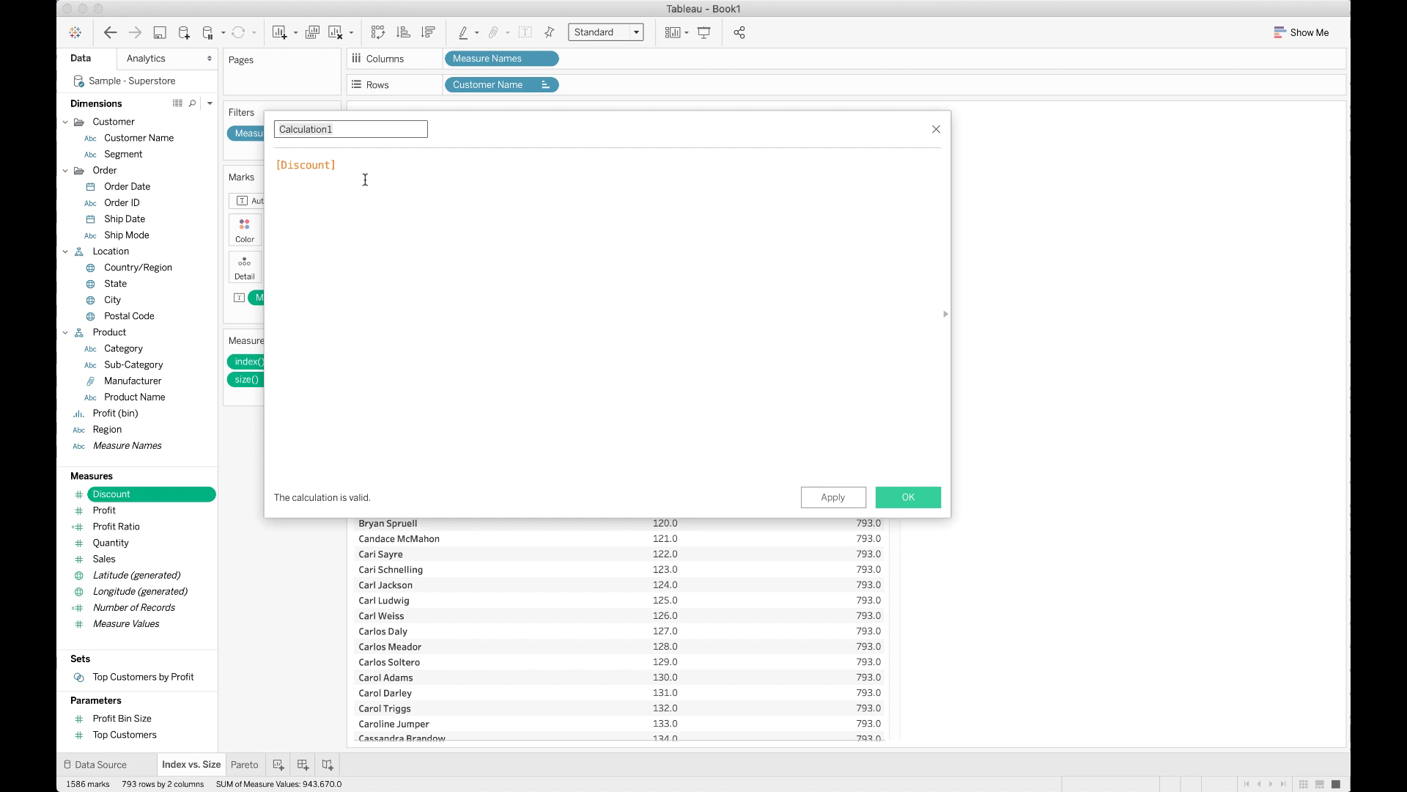
{"action": "type", "text": "% along axis"}
{"action": "left_click_drag", "start_coordinate": [365, 169], "coordinate": [261, 164]}
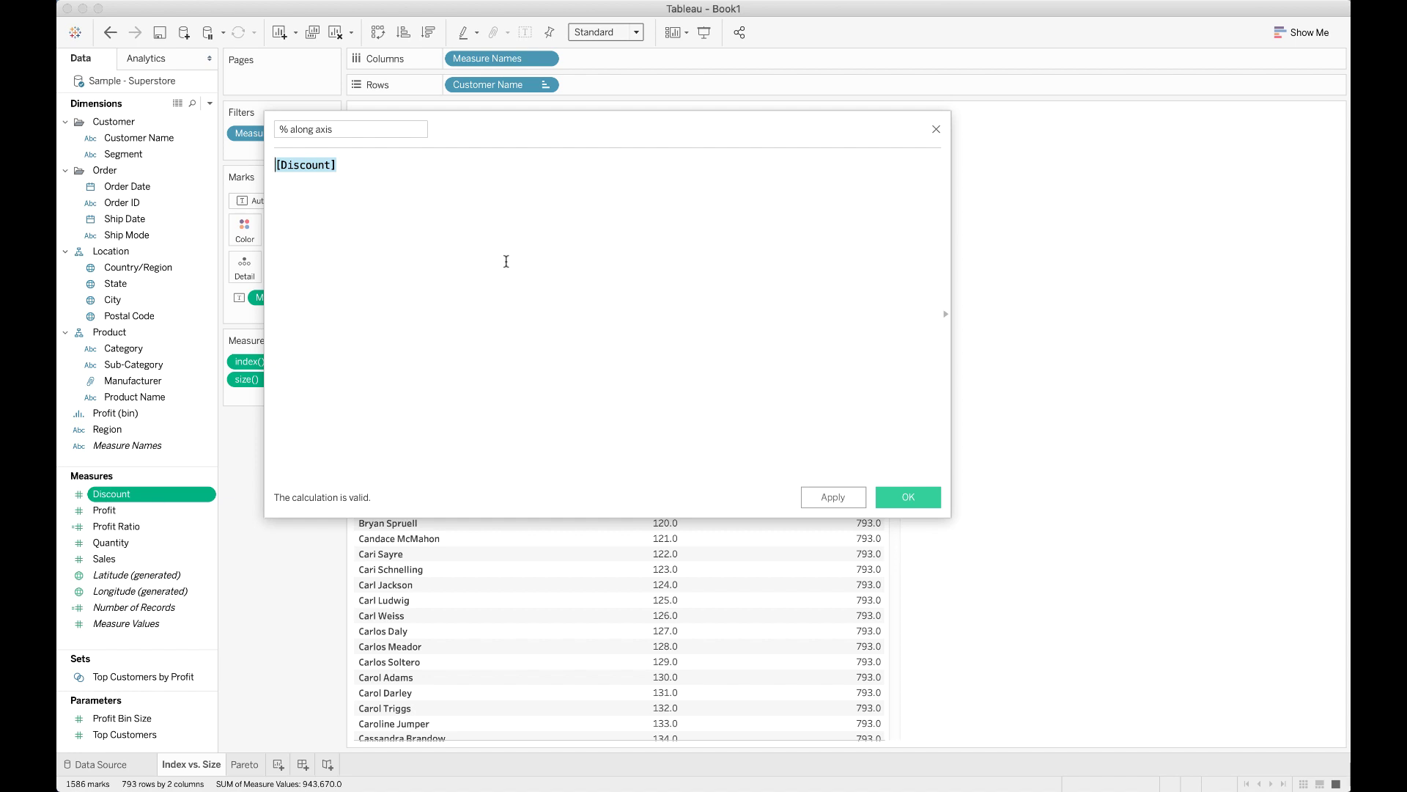
{"action": "type", "text": "index()/"}
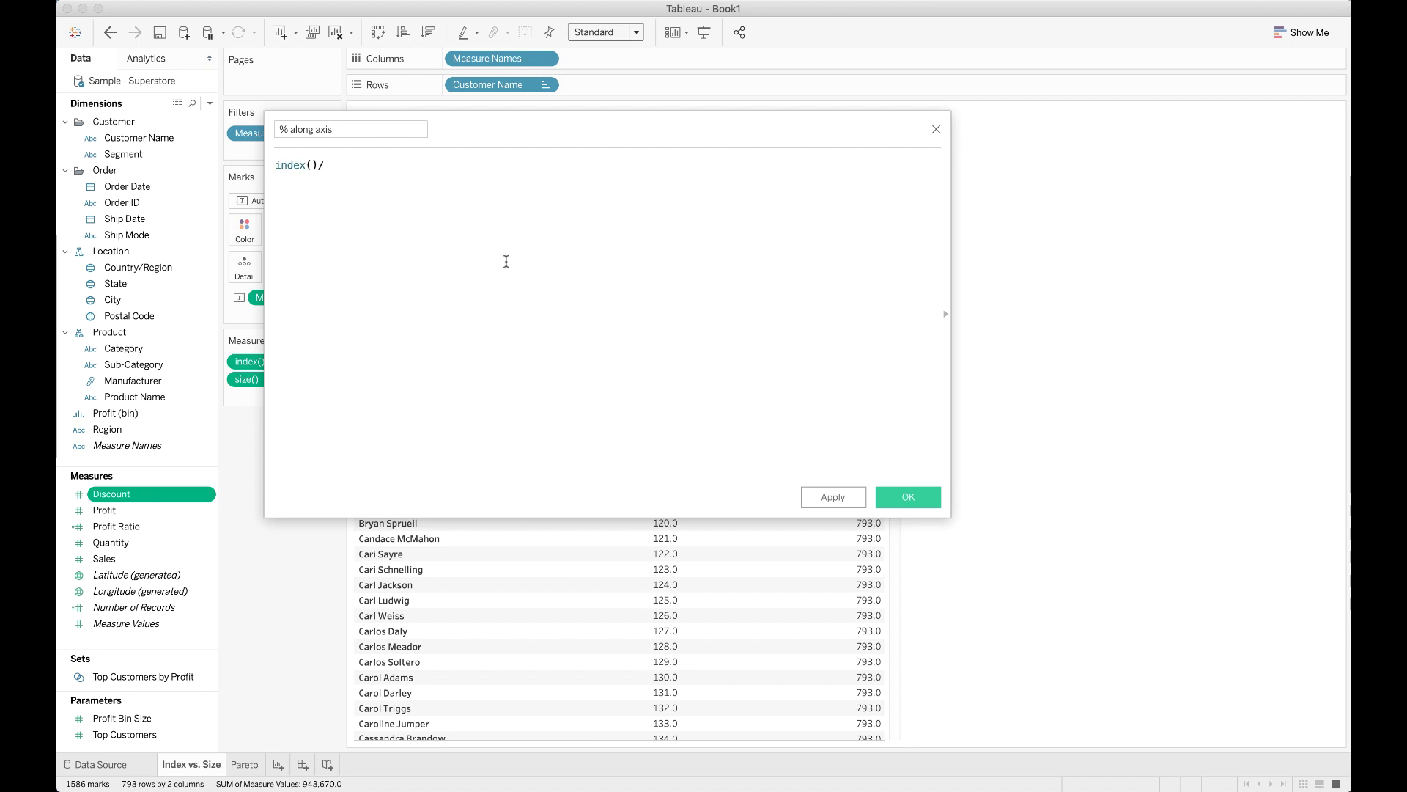
{"action": "type", "text": "size()"}
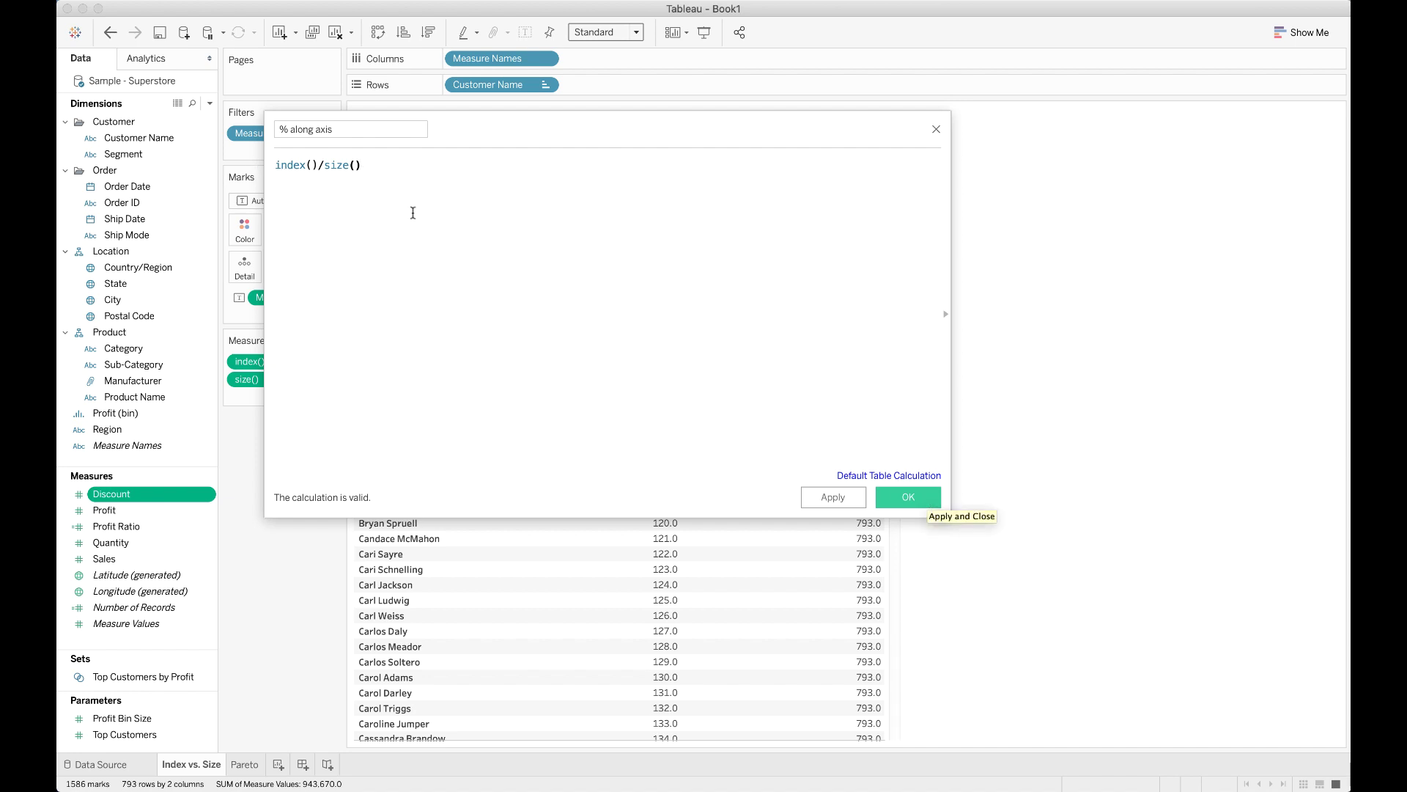
{"action": "left_click", "coordinate": [908, 498]}
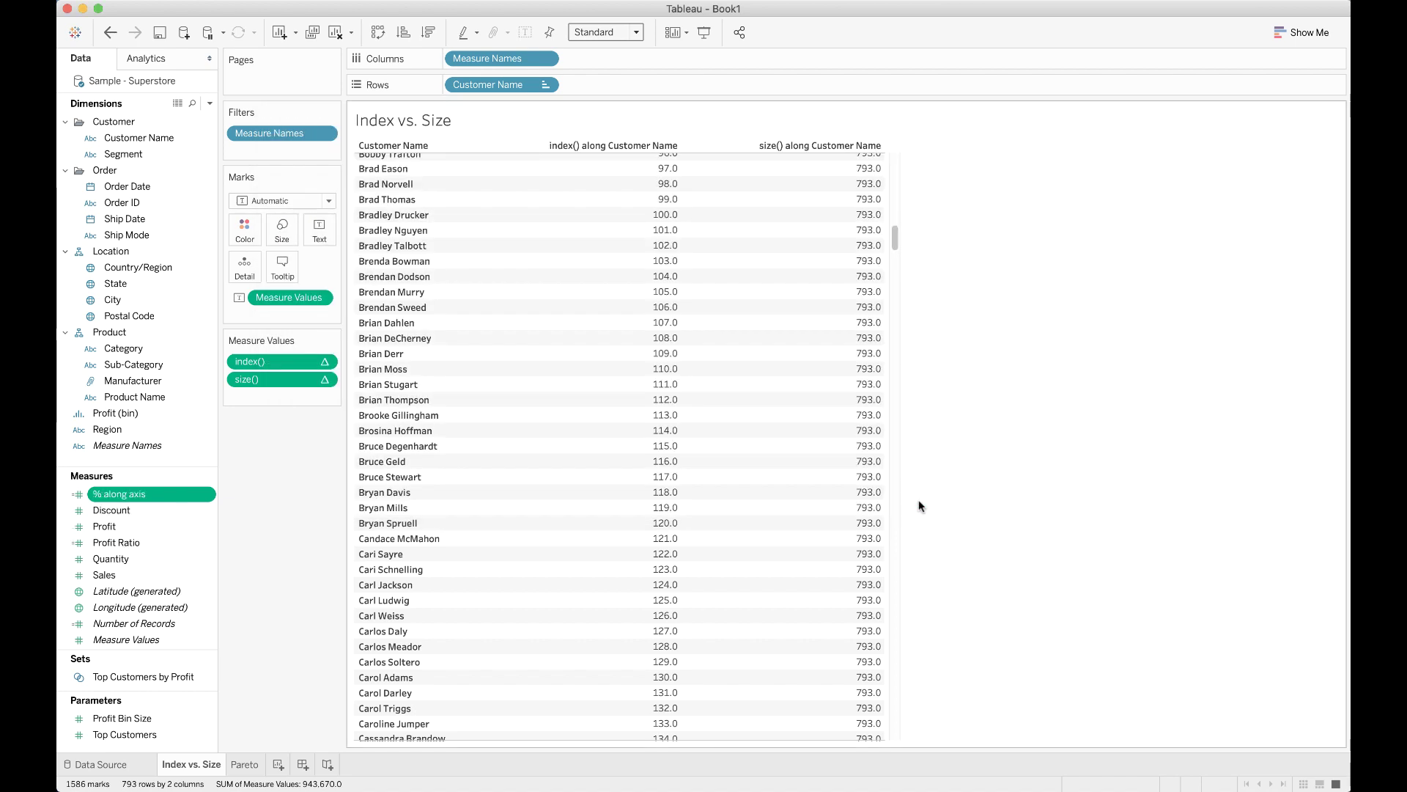
Set the default number format of % along axis to Percentage.
{"action": "left_click", "coordinate": [207, 496]}
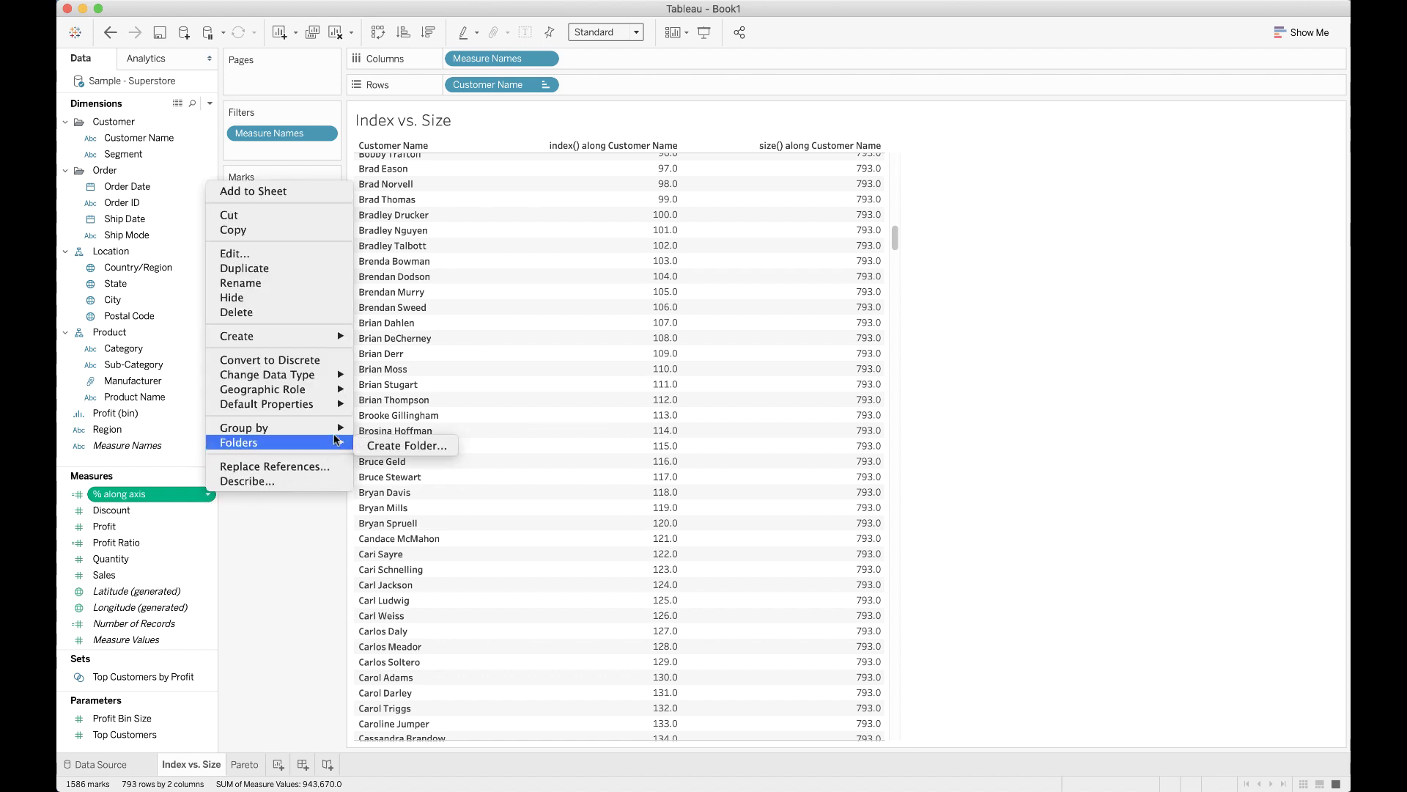
{"action": "mouse_move", "coordinate": [333, 404]}
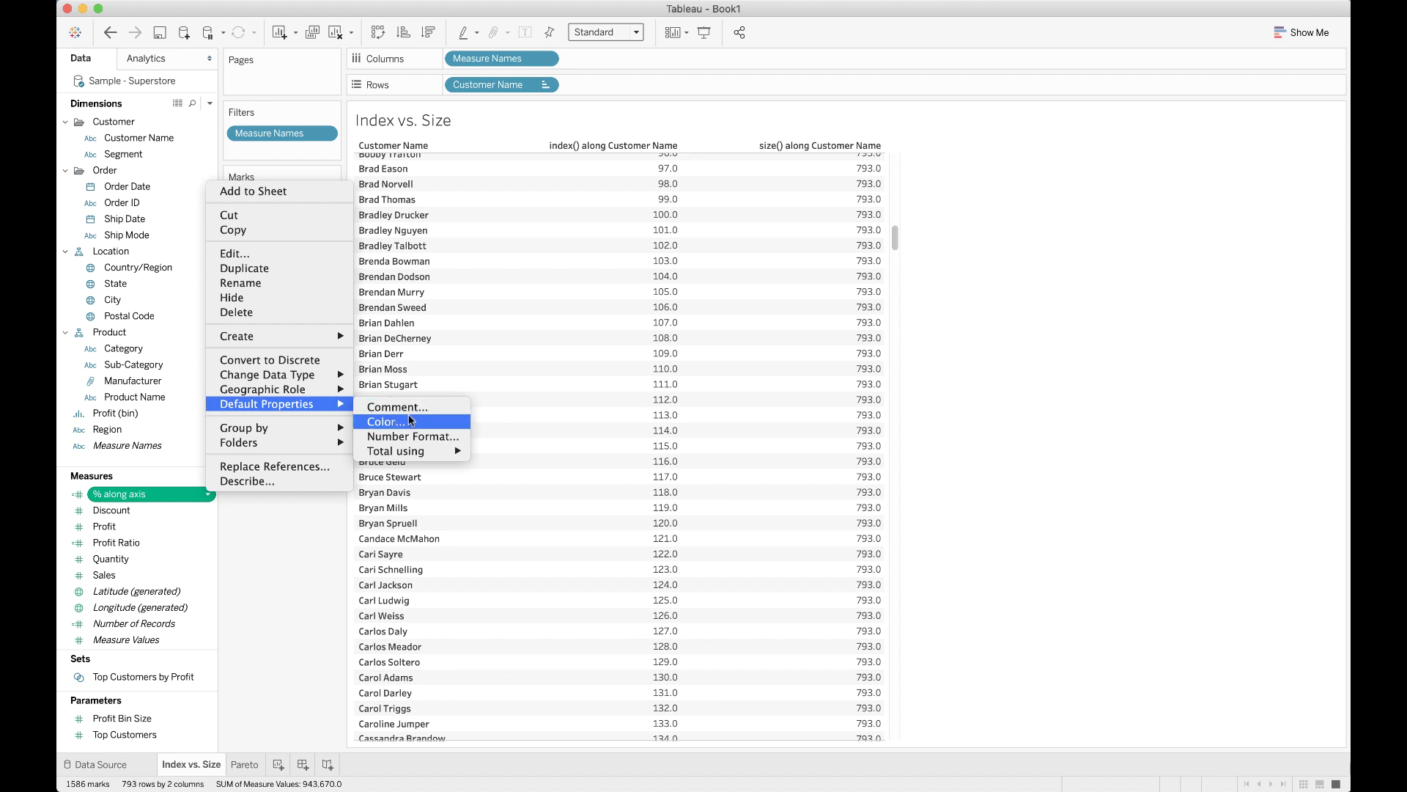
{"action": "left_click", "coordinate": [412, 436]}
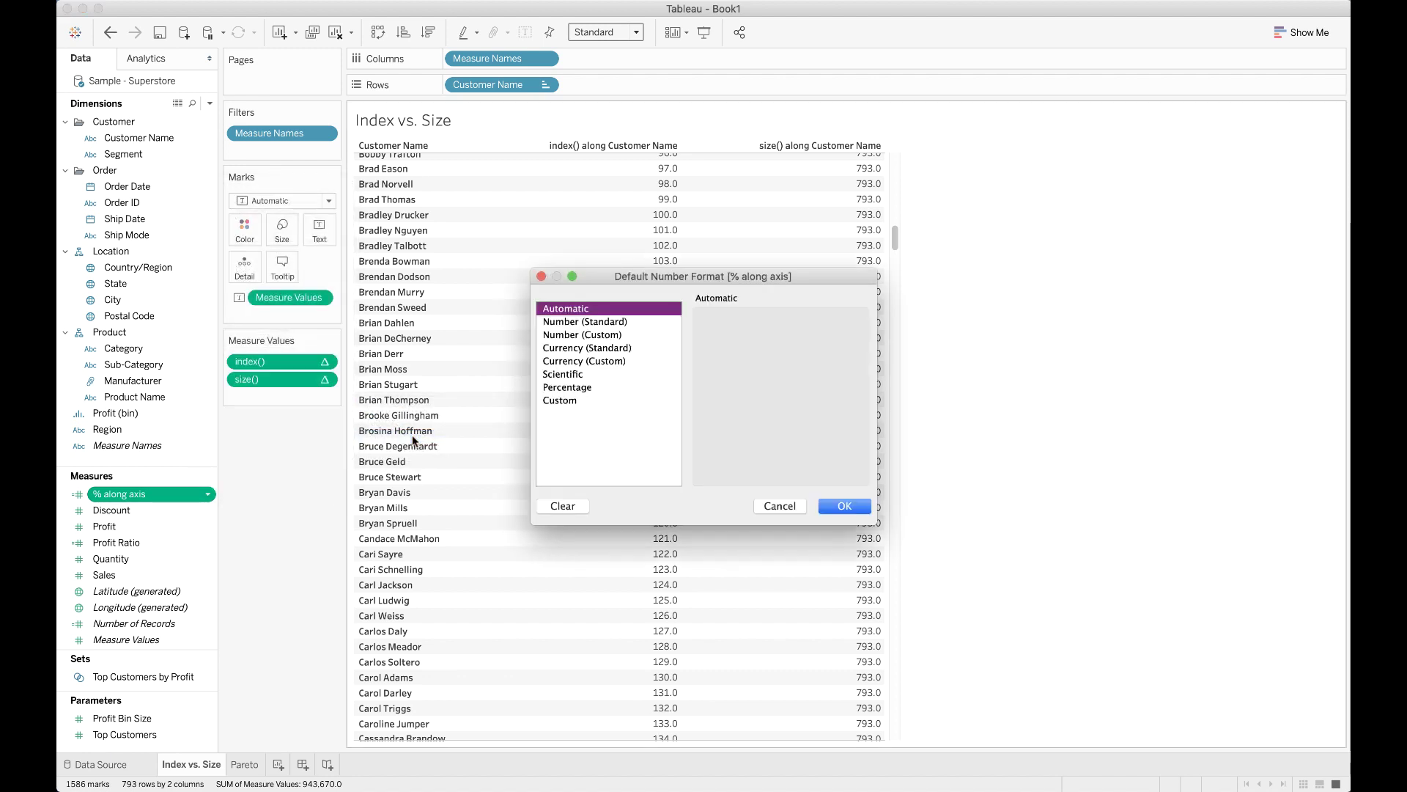
{"action": "left_click", "coordinate": [587, 389]}
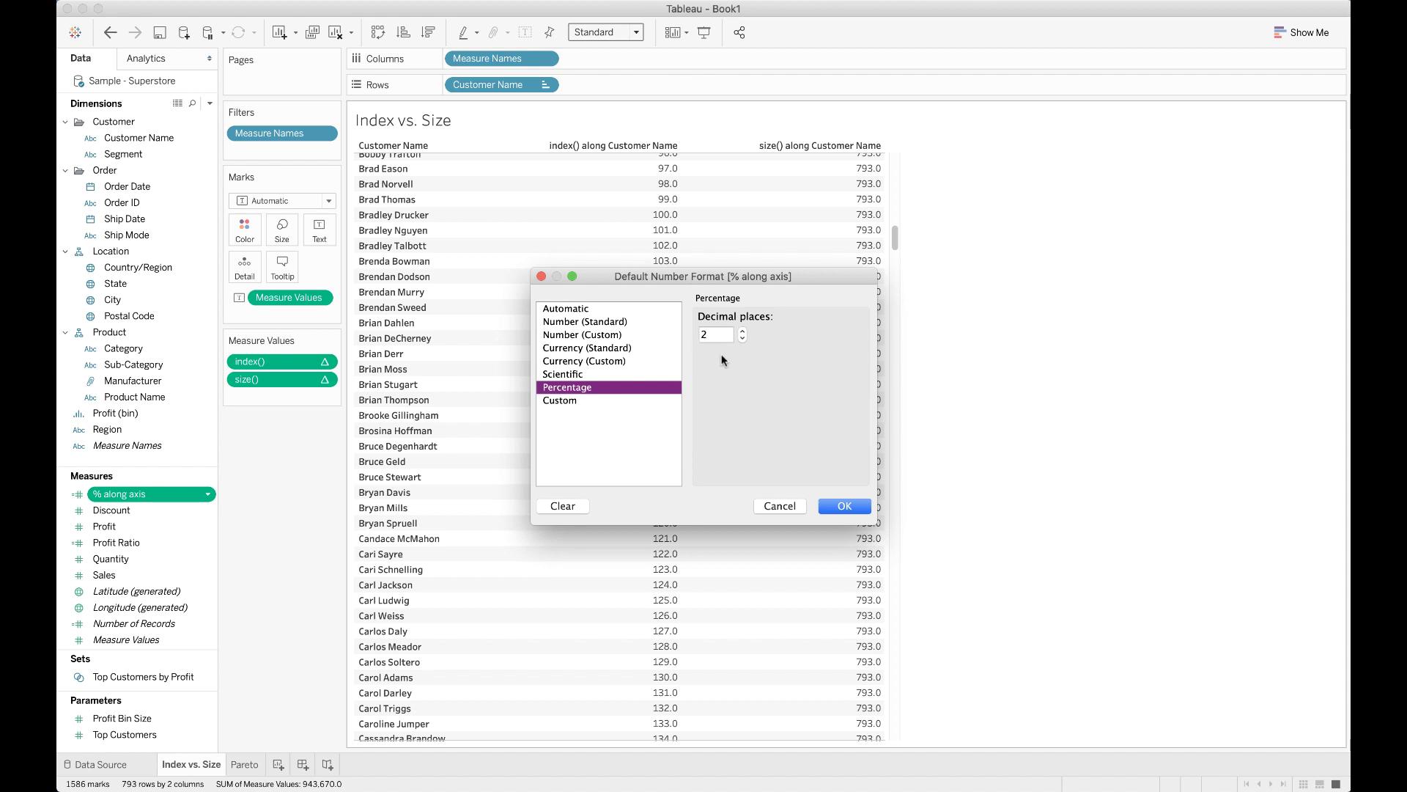
{"action": "left_click", "coordinate": [844, 506]}
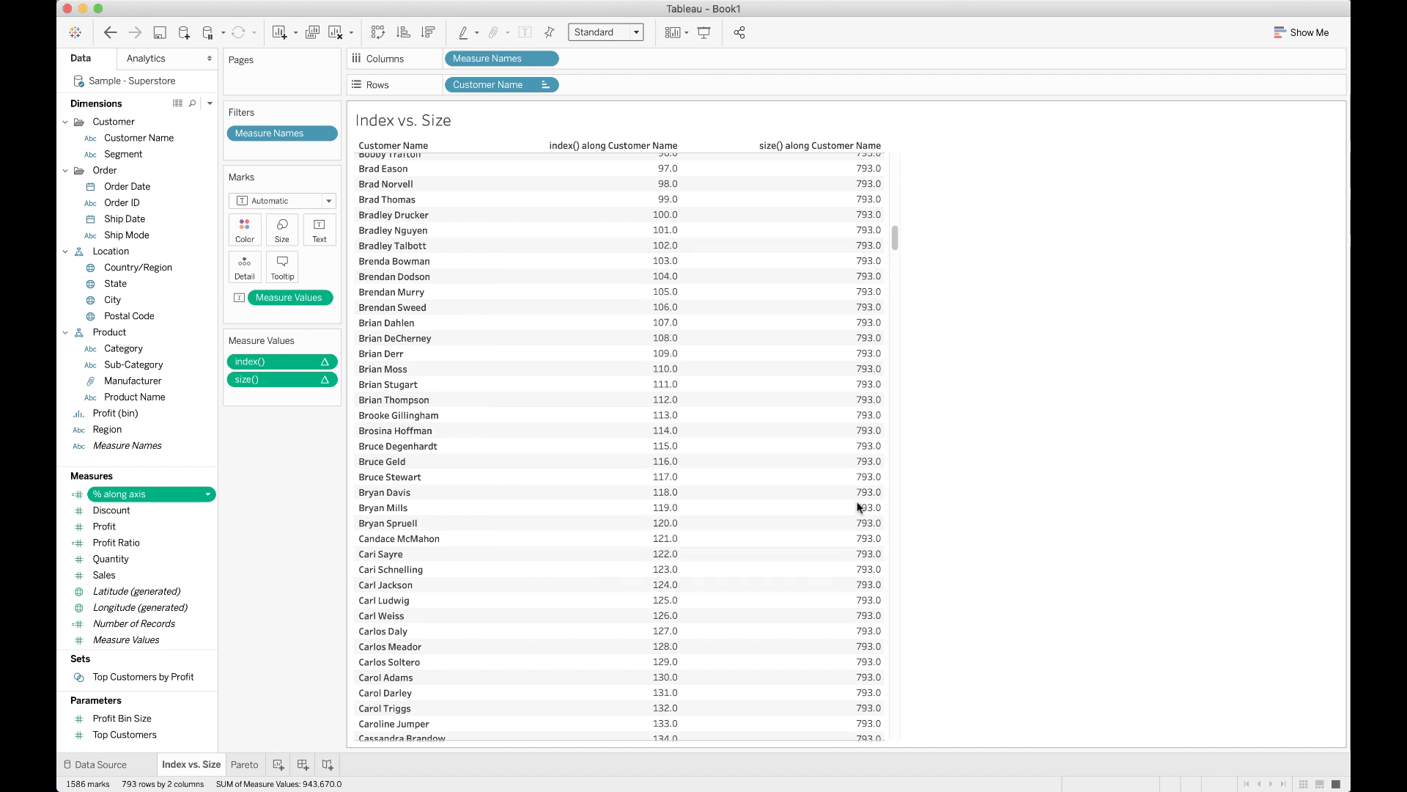
Add % along axis to the Index vs. Size table and scroll to check its values.
{"action": "scroll", "coordinate": [716, 318], "scroll_direction": "up", "scroll_amount": 20}
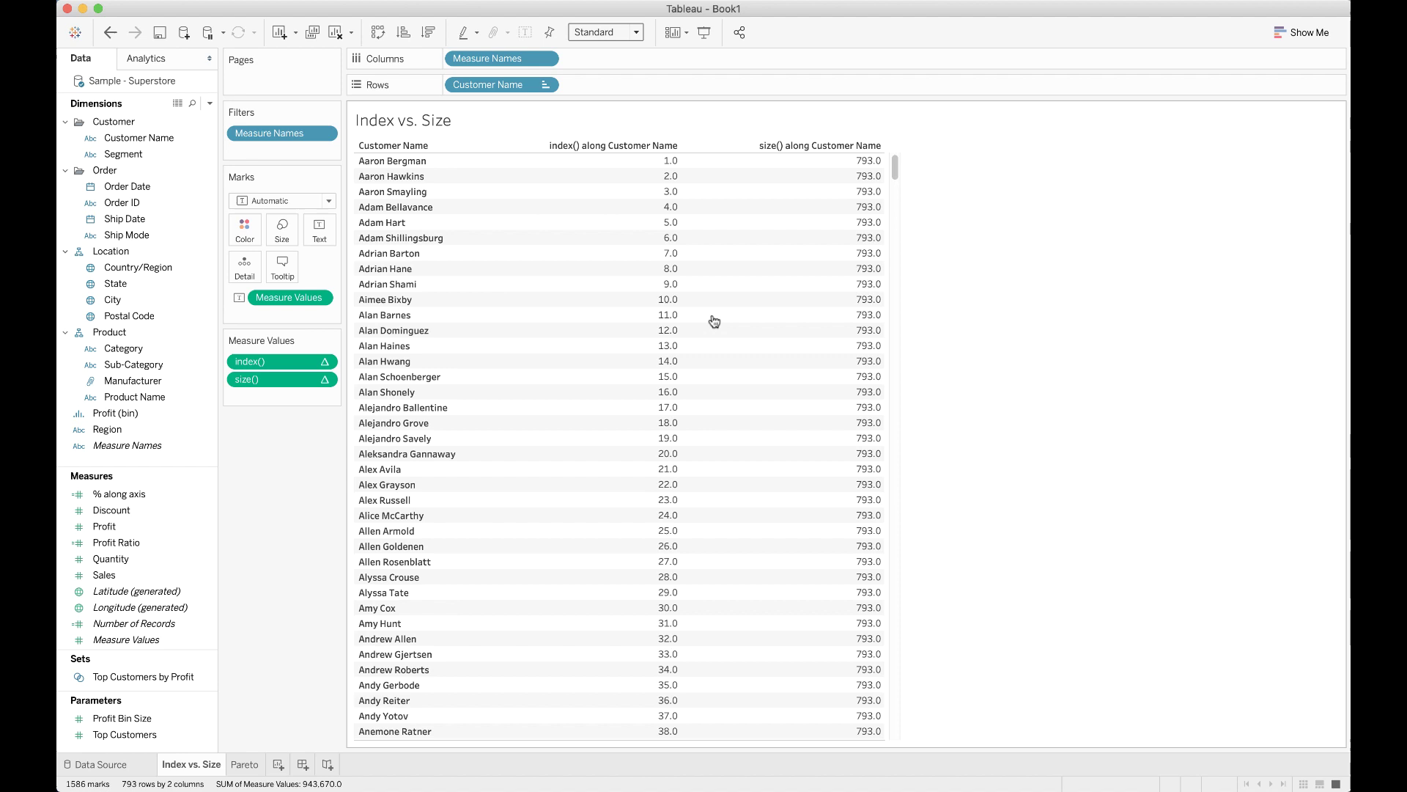
{"action": "left_click", "coordinate": [121, 494]}
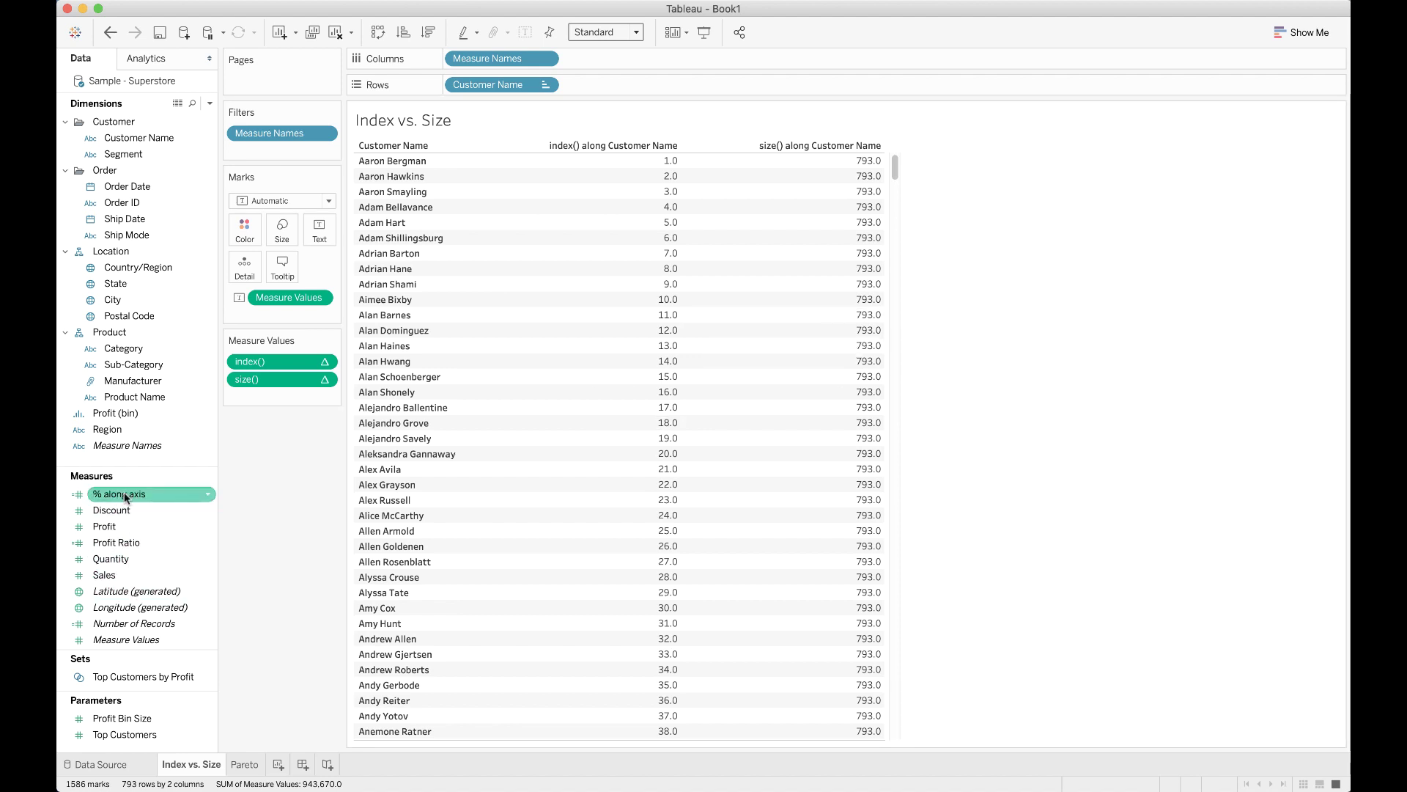
{"action": "left_click_drag", "start_coordinate": [121, 494], "coordinate": [551, 258]}
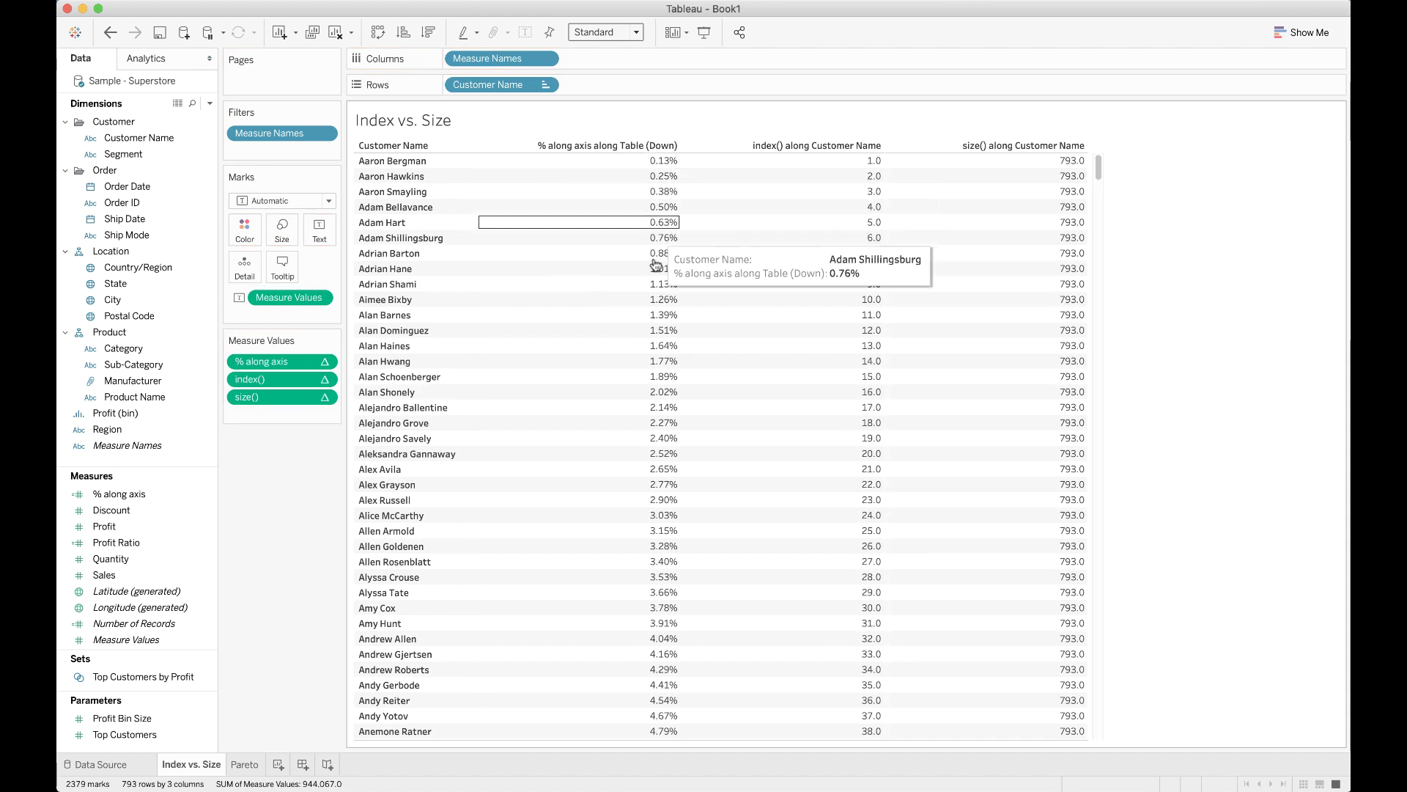
{"action": "scroll", "coordinate": [662, 535], "scroll_direction": "down", "scroll_amount": 10}
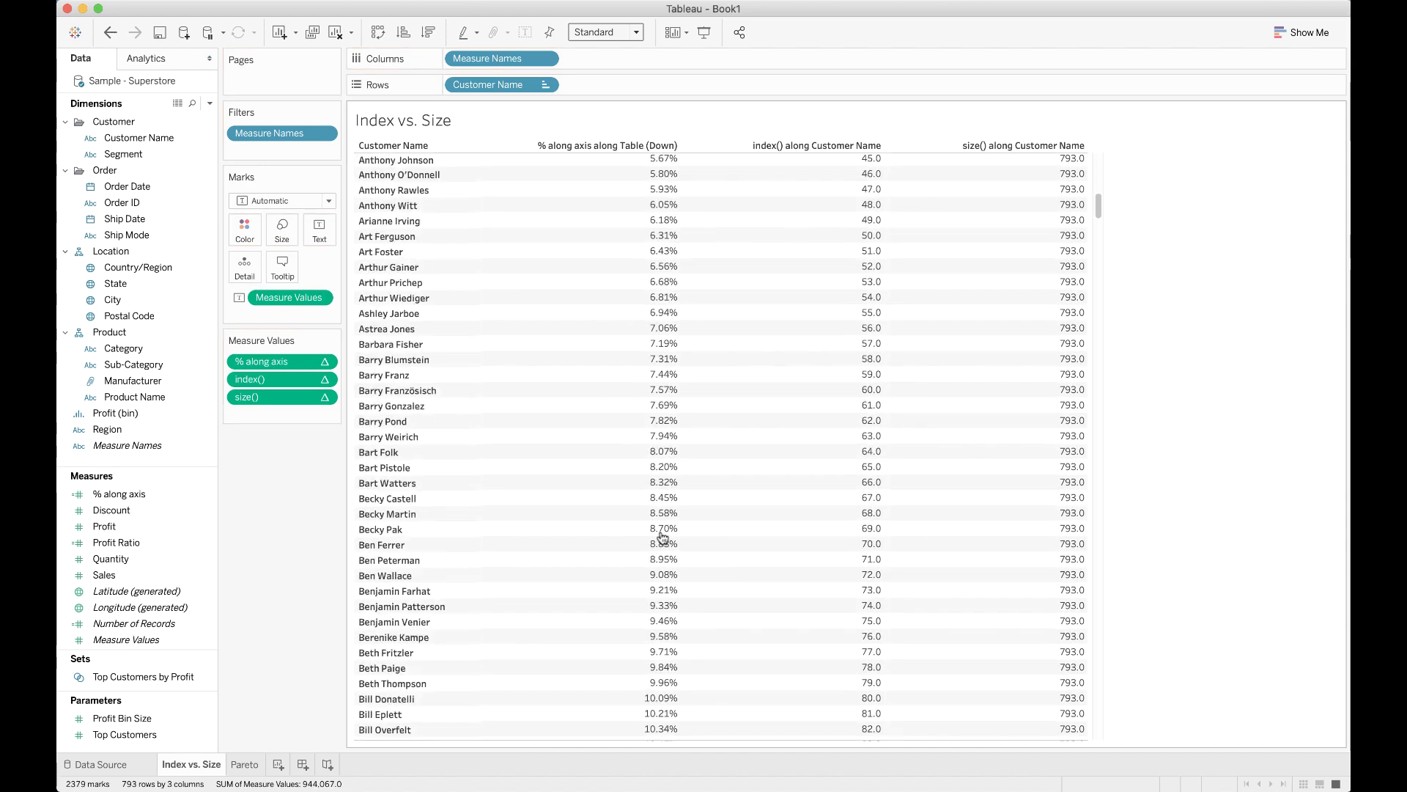
{"action": "scroll", "coordinate": [662, 535], "scroll_direction": "down", "scroll_amount": 20}
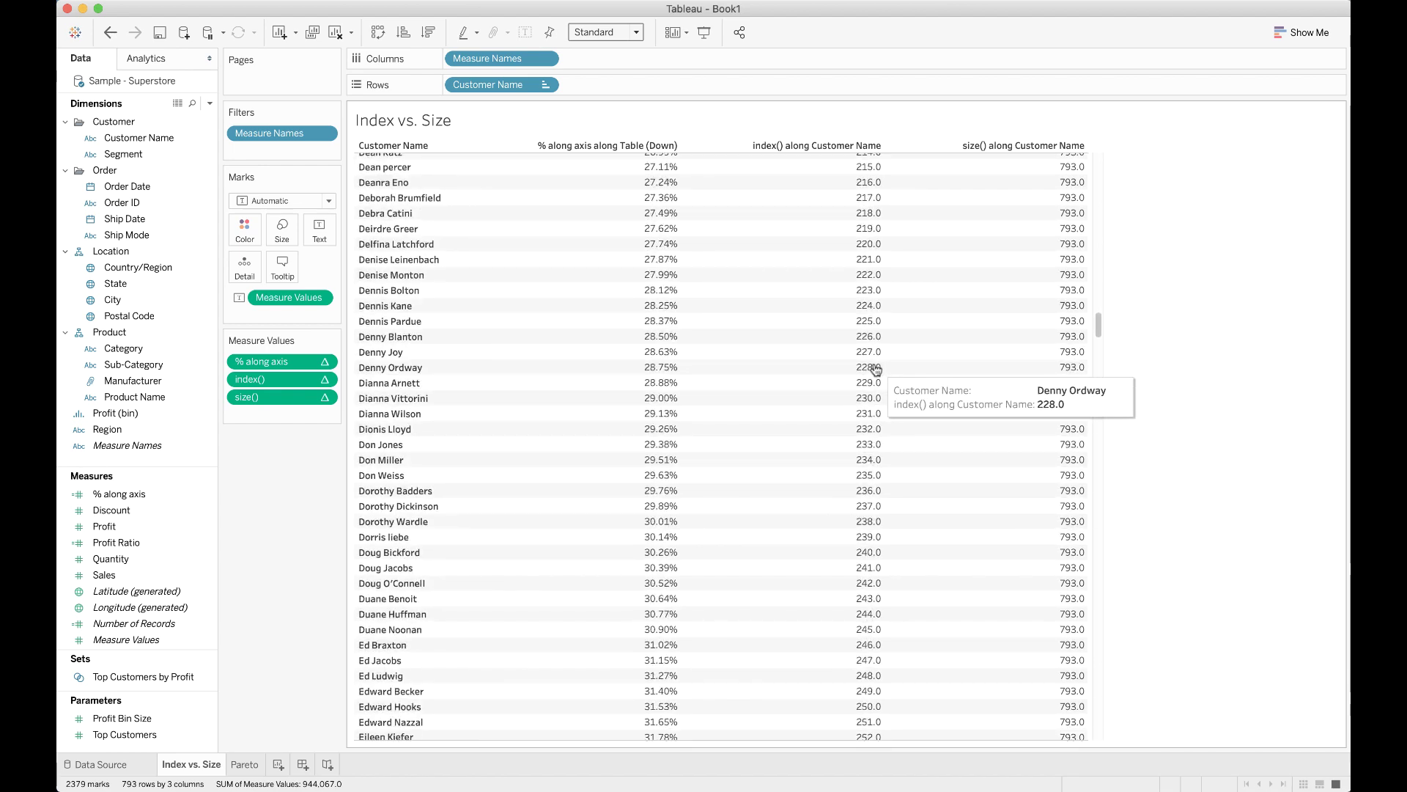
{"action": "scroll", "coordinate": [675, 555], "scroll_direction": "down", "scroll_amount": 20}
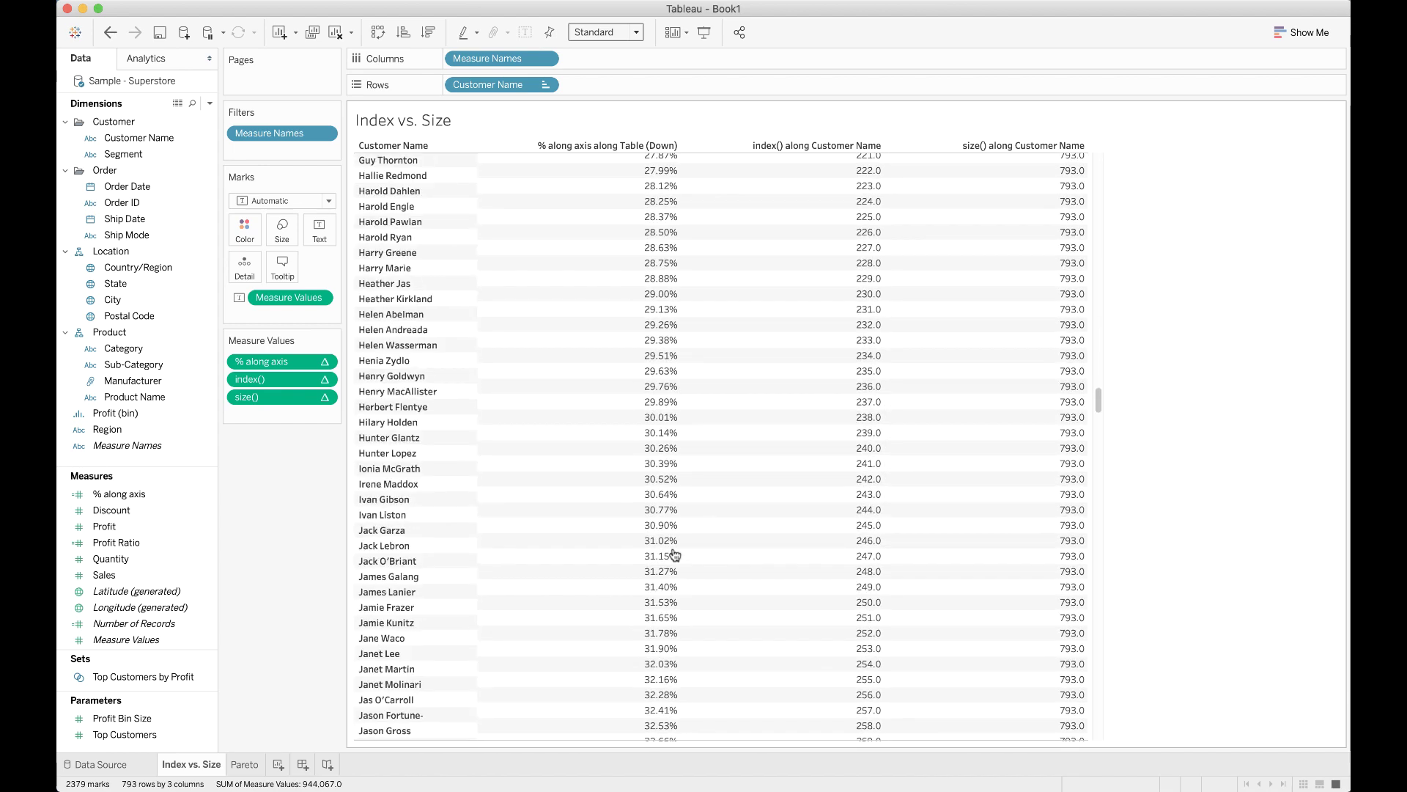
{"action": "scroll", "coordinate": [674, 555], "scroll_direction": "down", "scroll_amount": 20}
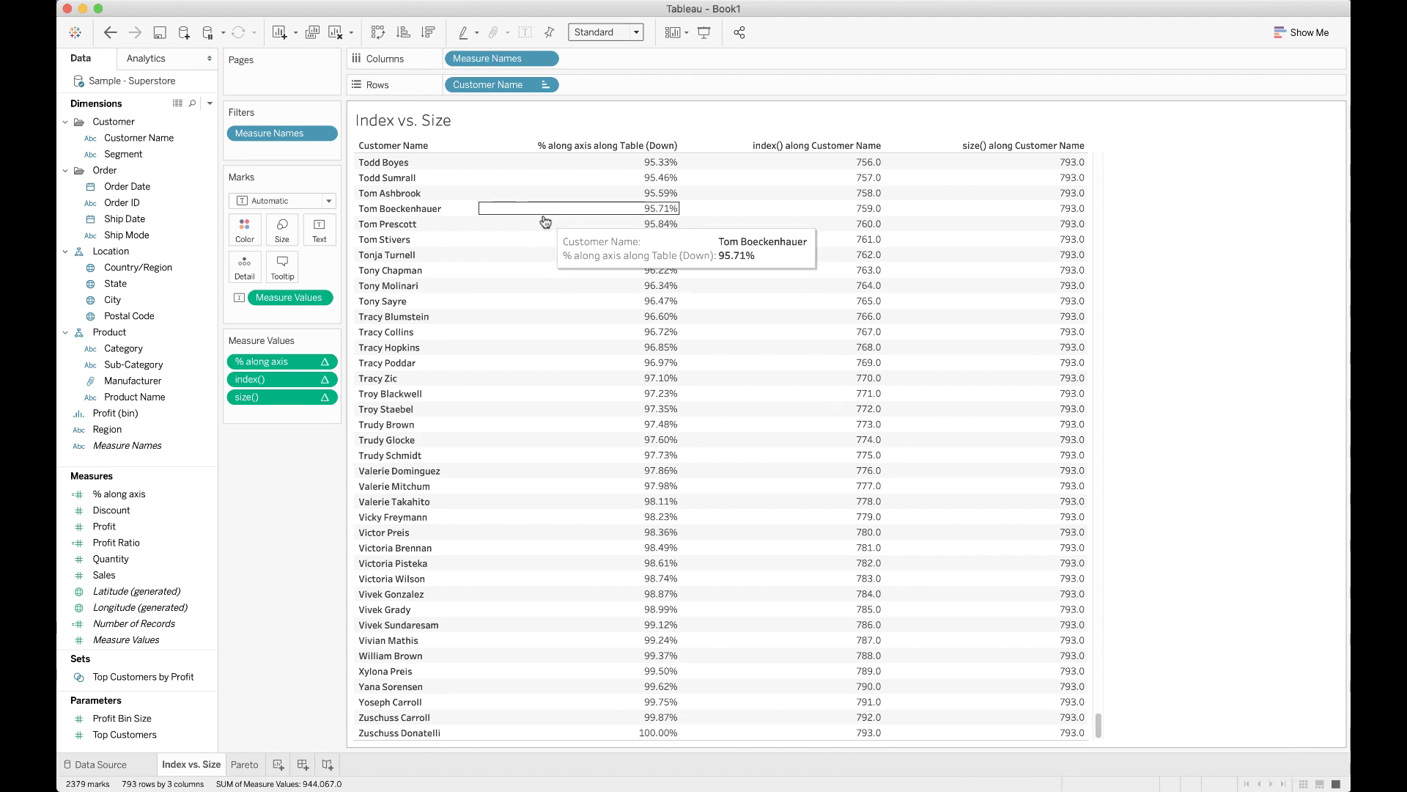
{"action": "scroll", "coordinate": [542, 222], "scroll_direction": "up", "scroll_amount": 20}
{"action": "scroll", "coordinate": [545, 221], "scroll_direction": "up", "scroll_amount": 20}
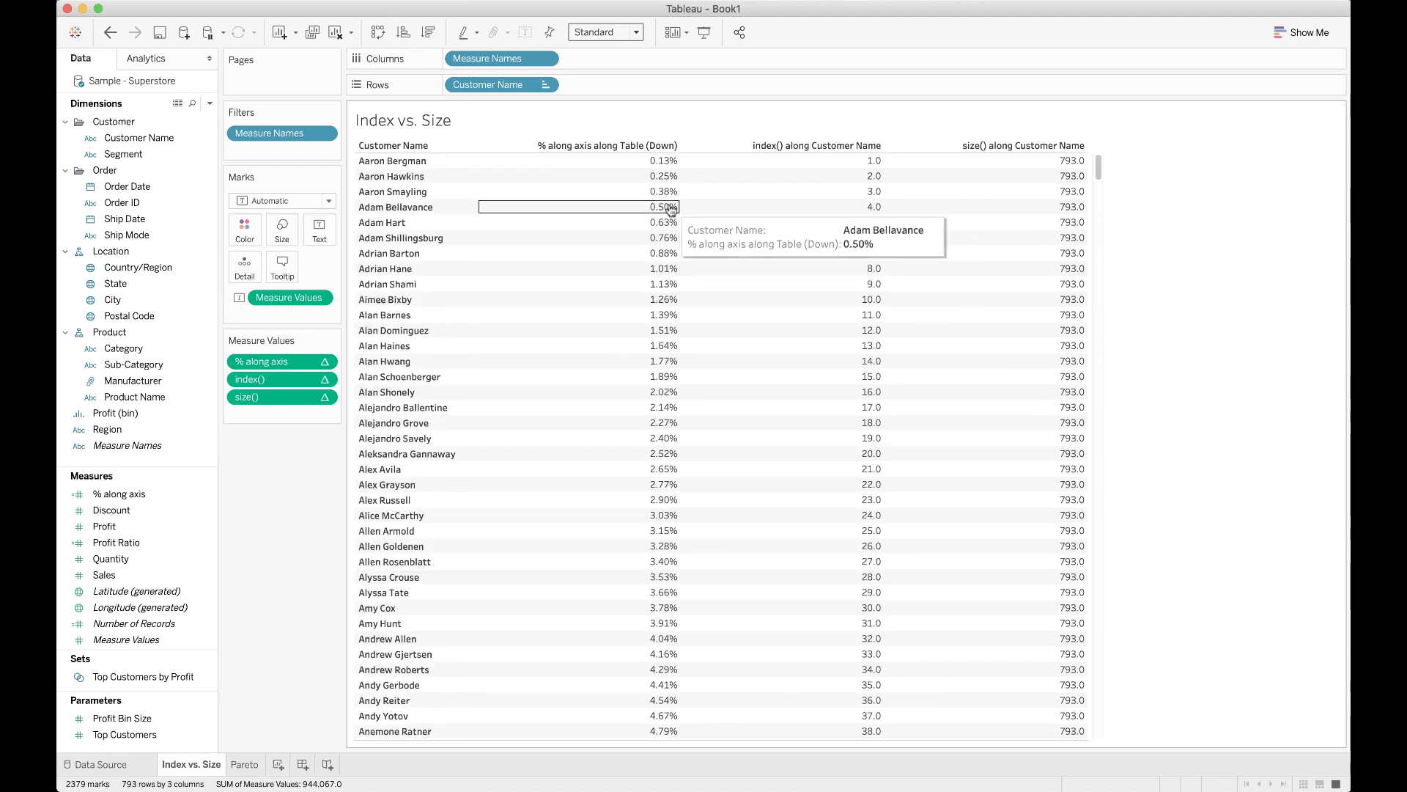
Change % along axis default format to Percentage with 0 decimals, then return to Pareto.
{"action": "left_click", "coordinate": [126, 496]}
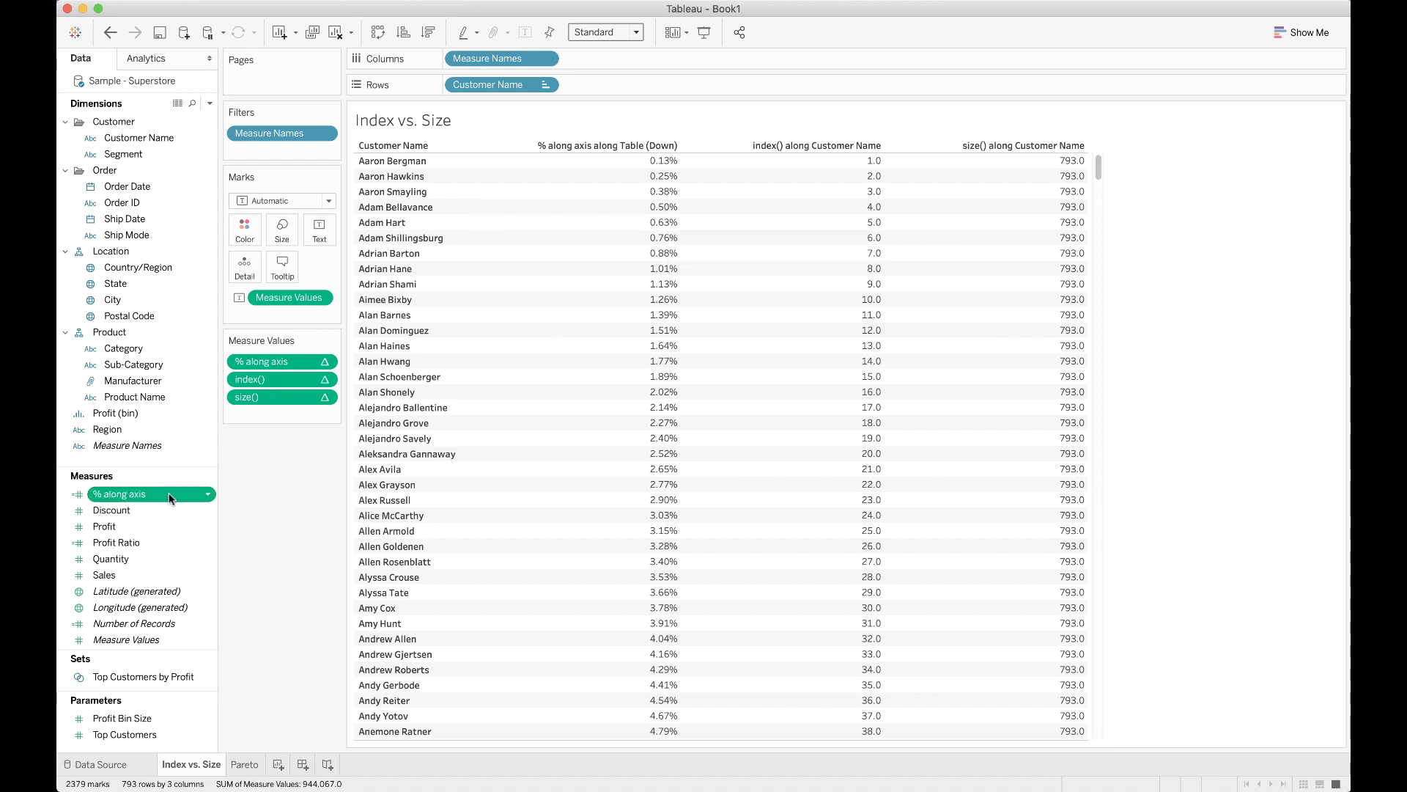
{"action": "left_click", "coordinate": [207, 496]}
{"action": "mouse_move", "coordinate": [305, 408]}
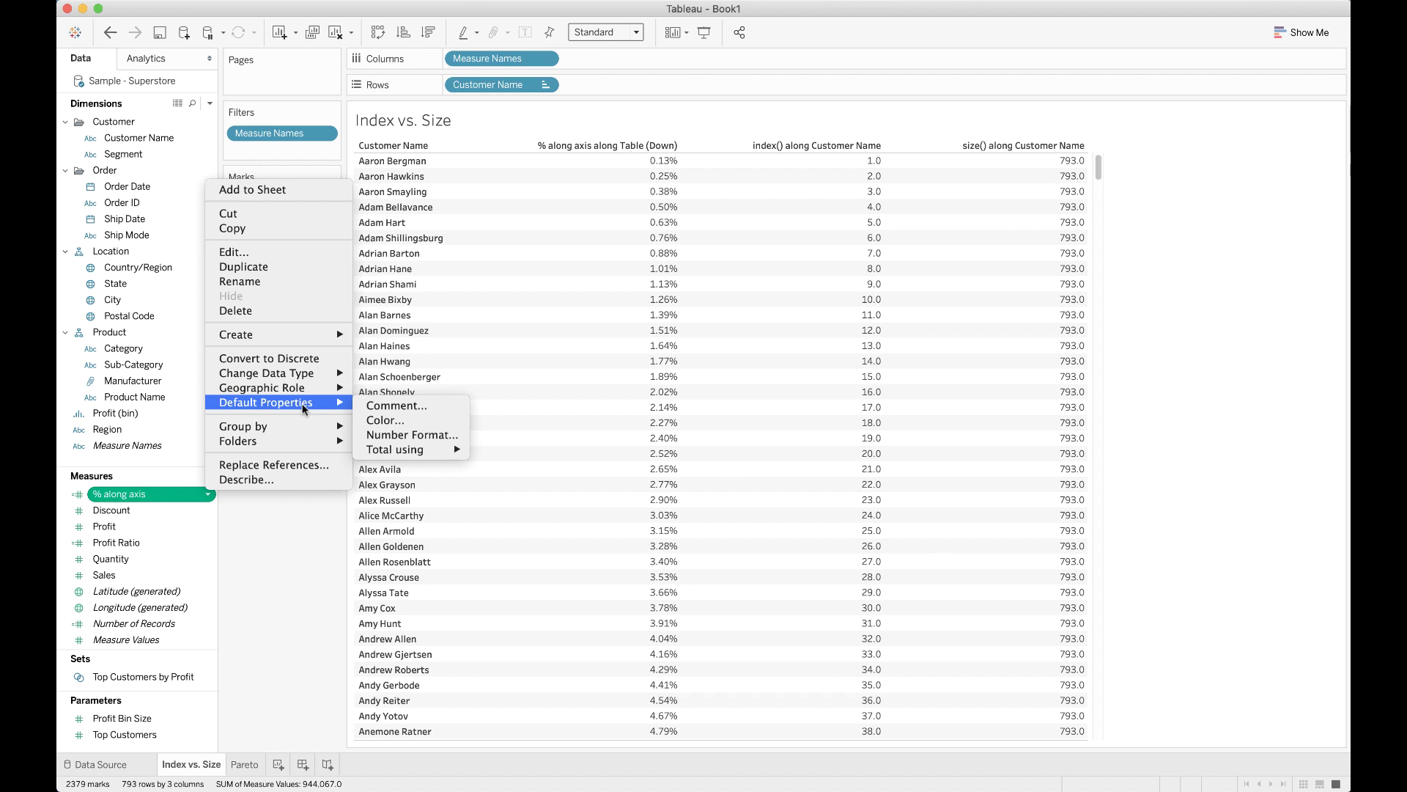
{"action": "left_click", "coordinate": [395, 434]}
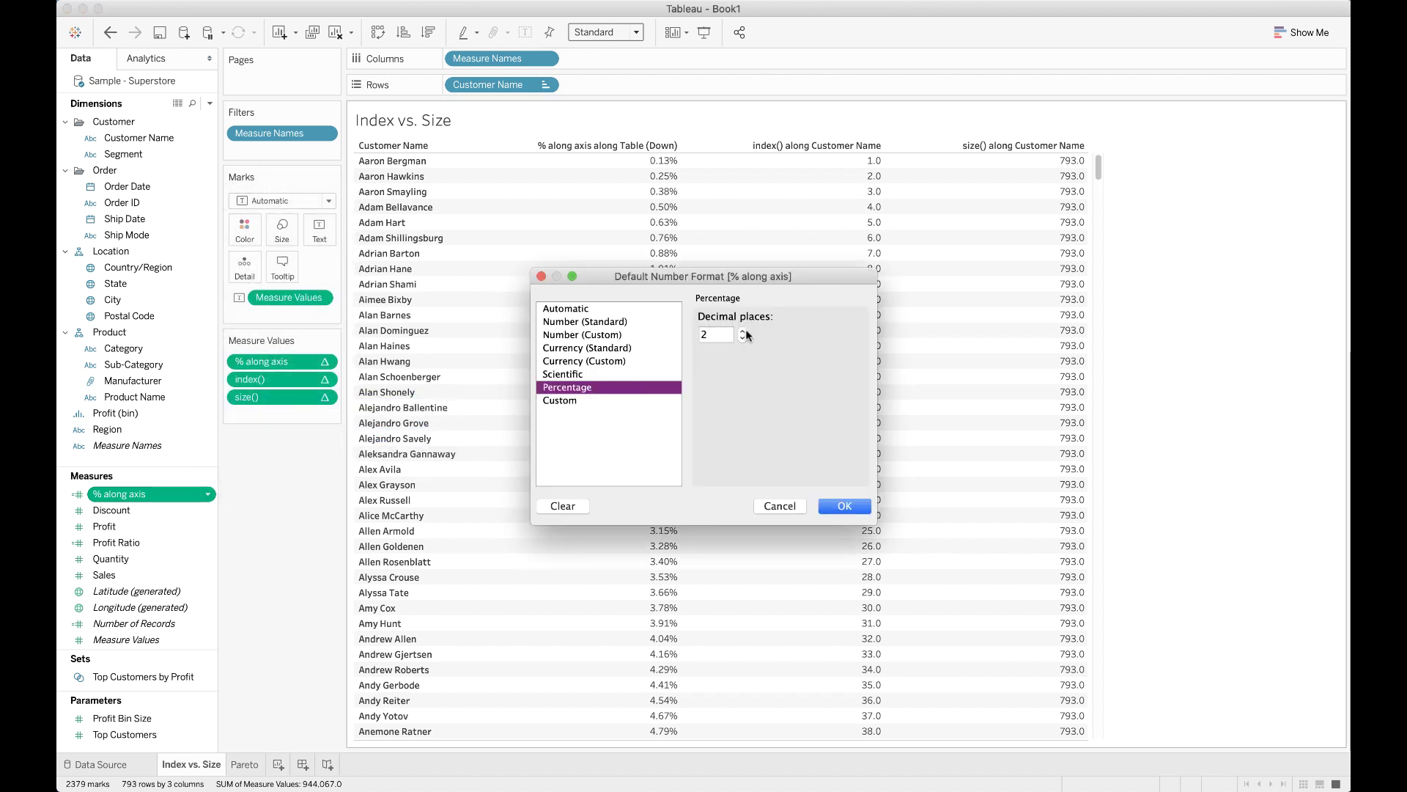
{"action": "left_click", "coordinate": [832, 501]}
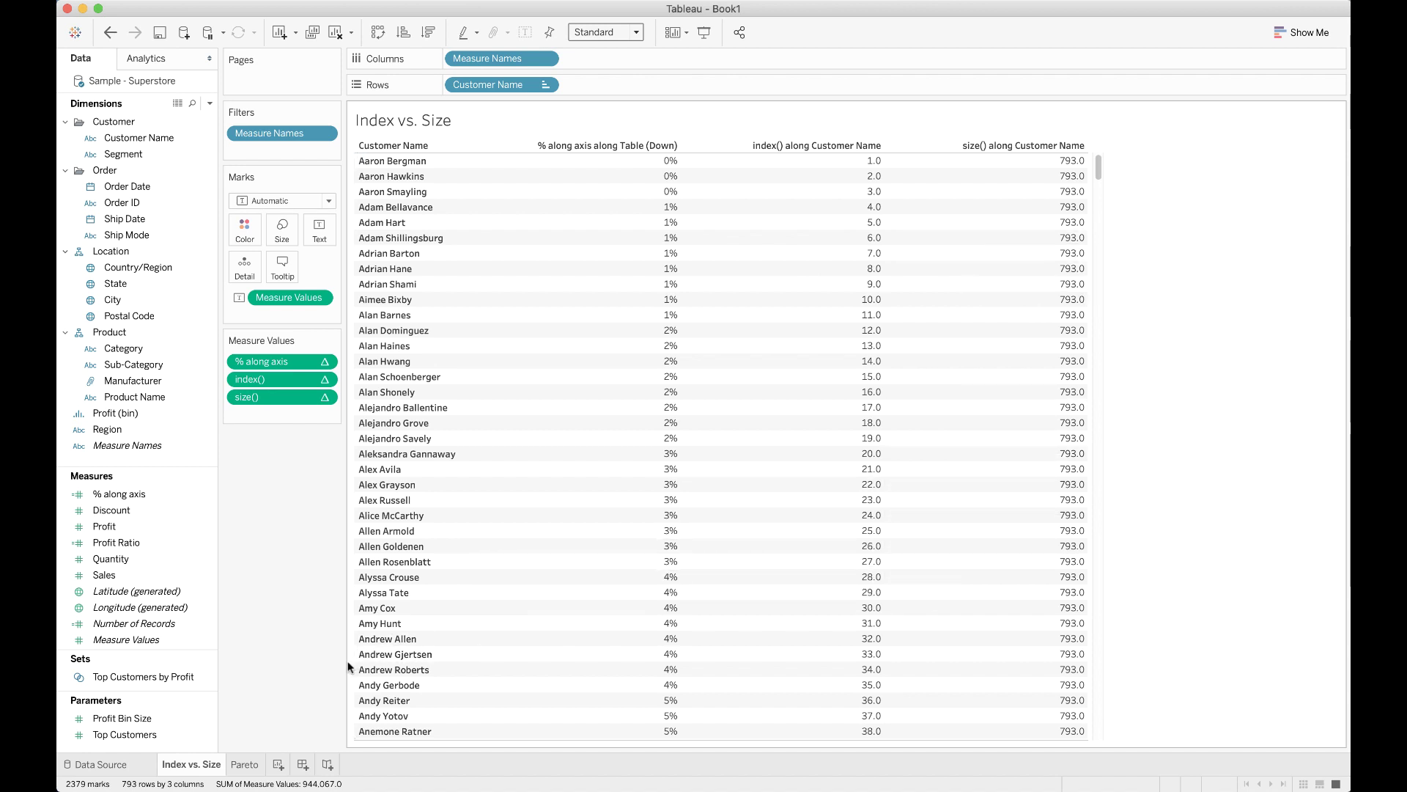
{"action": "left_click", "coordinate": [244, 763]}
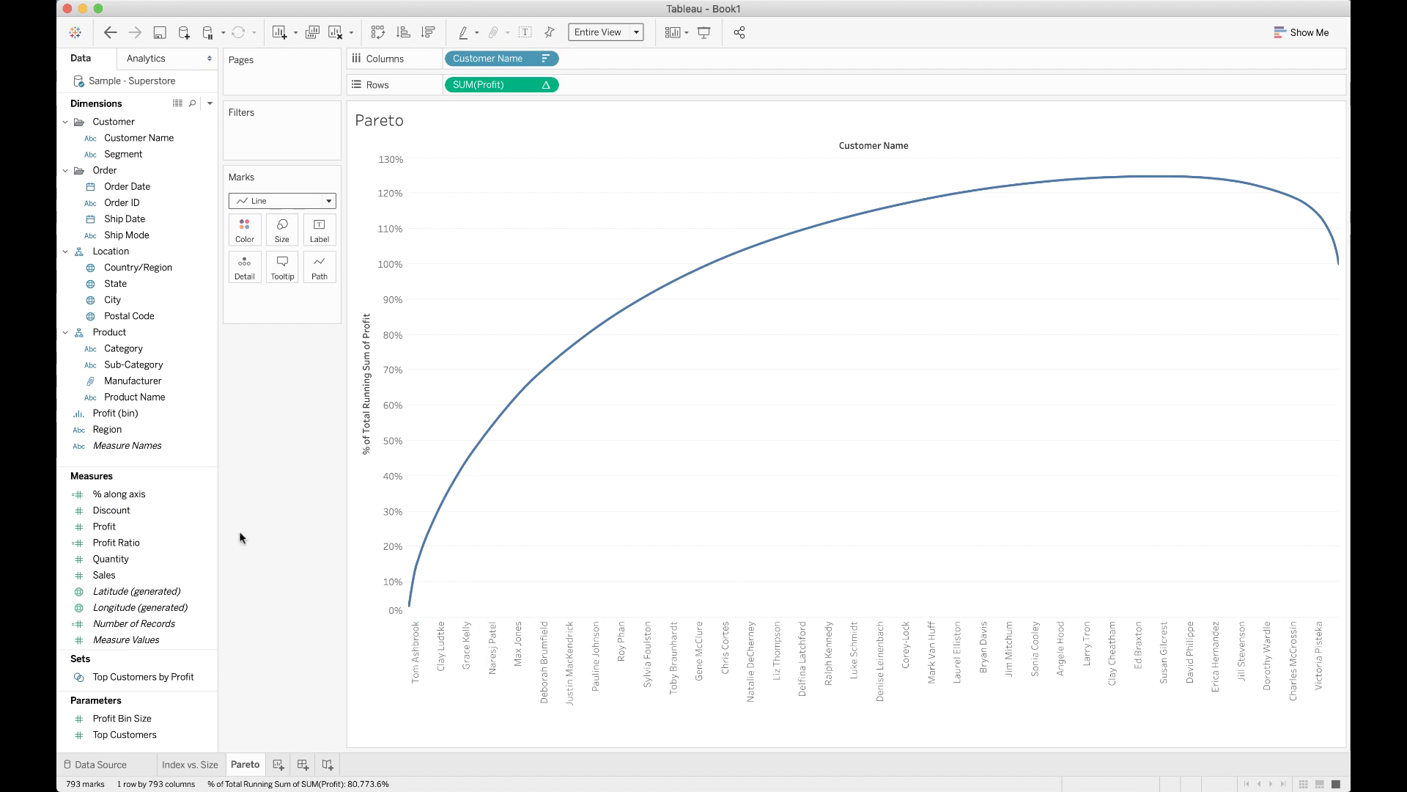
Drag % along axis onto the Columns shelf after Customer Name.
{"action": "left_click_drag", "start_coordinate": [123, 497], "coordinate": [631, 56]}
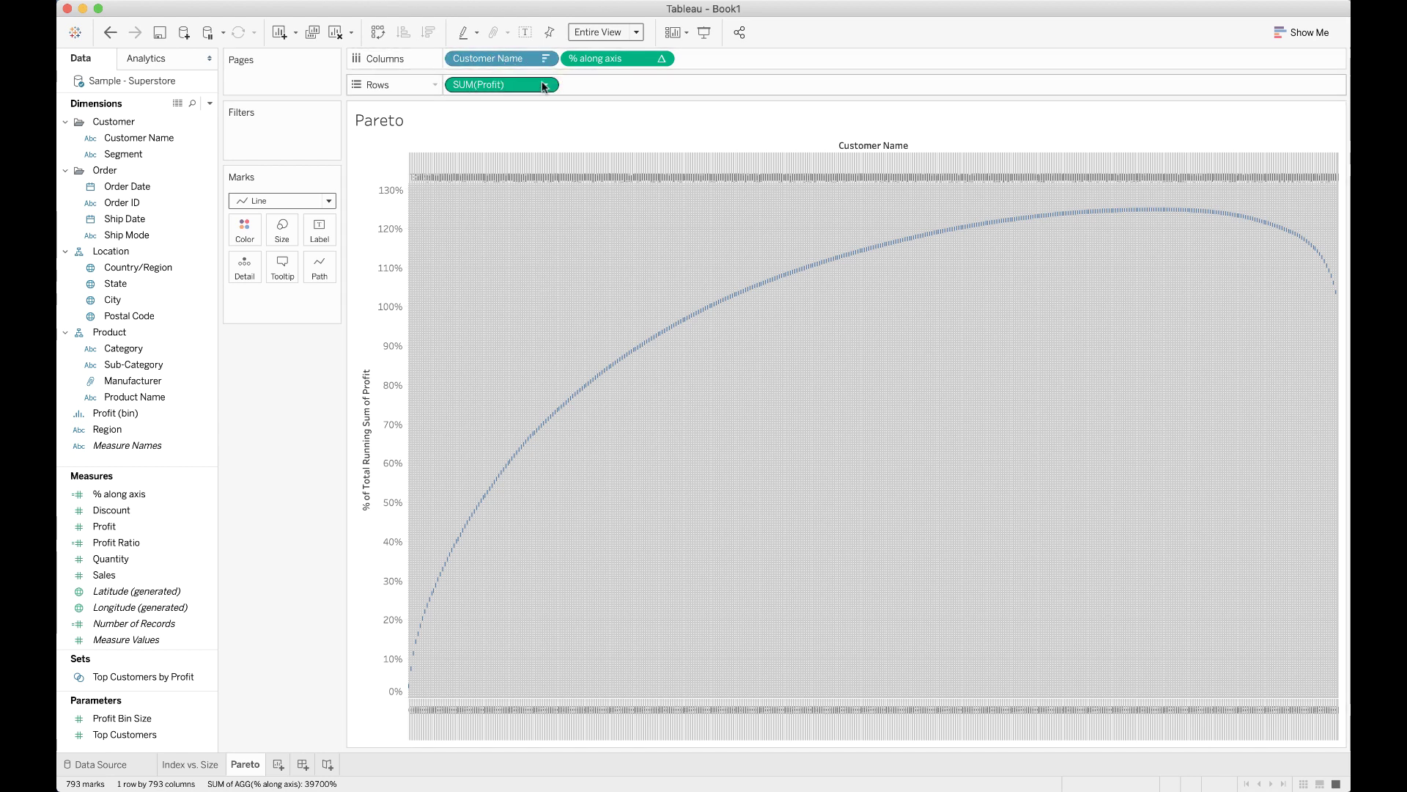
Move the Customer Name pill from Columns onto the Detail card.
{"action": "left_click", "coordinate": [474, 59]}
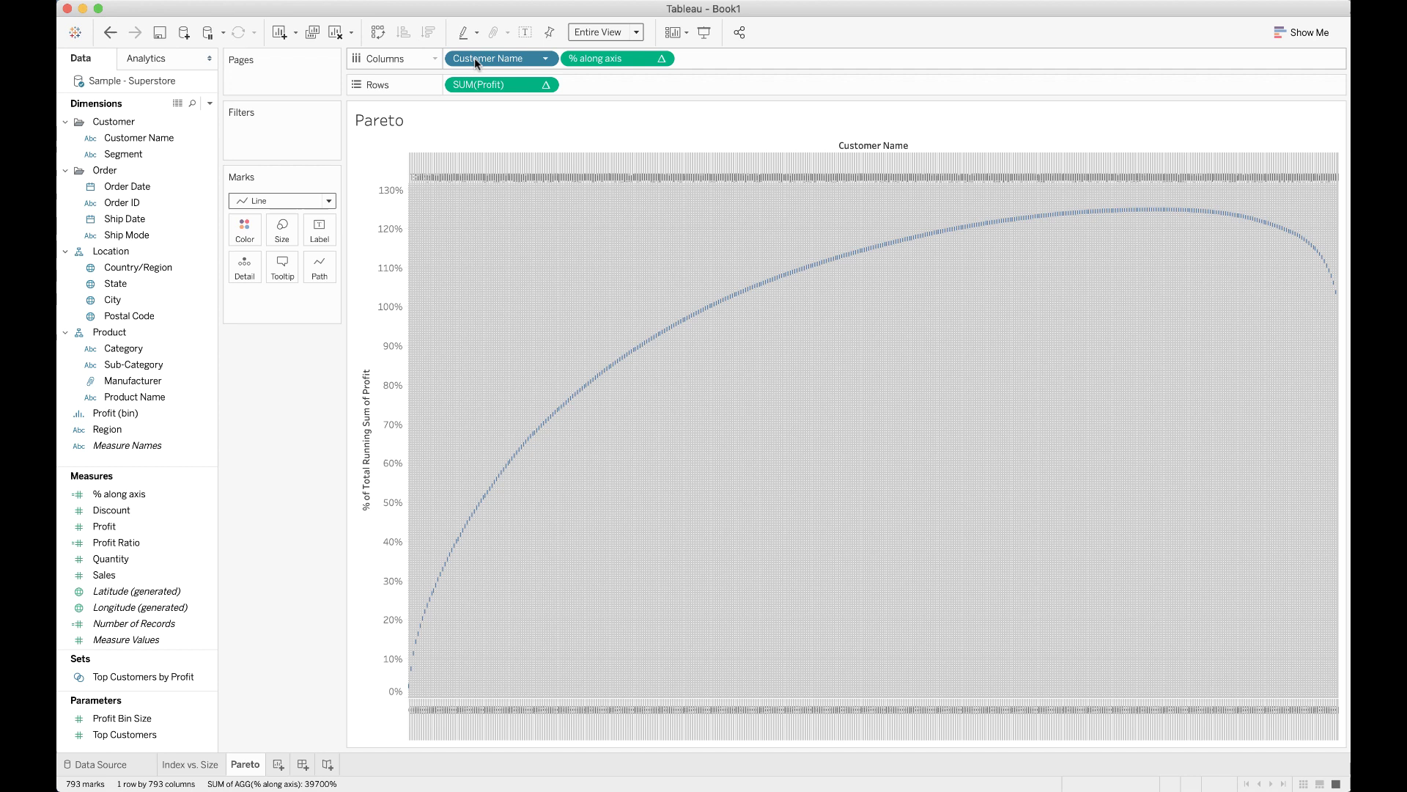
{"action": "left_click_drag", "start_coordinate": [474, 59], "coordinate": [241, 269]}
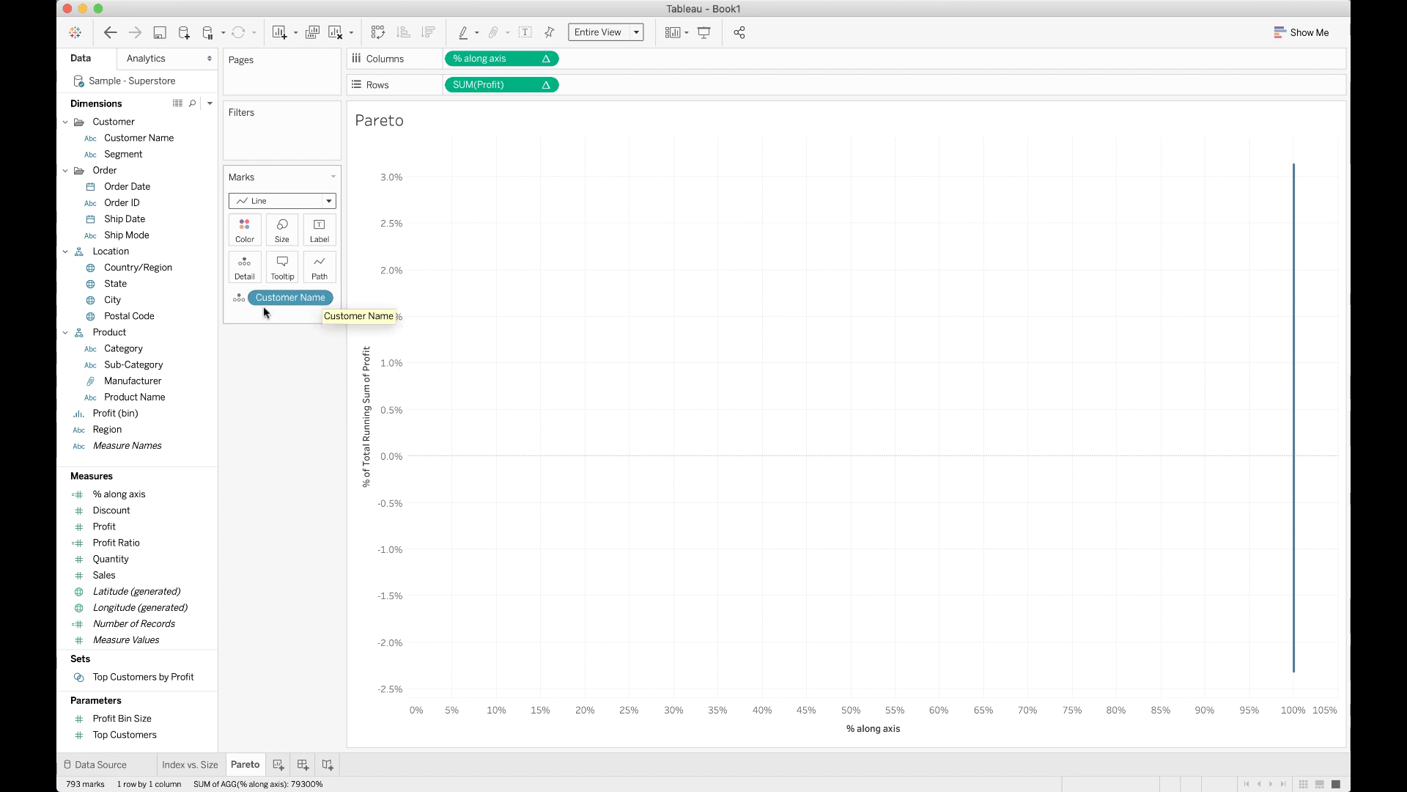
Sort the Customer Name detail field by Profit, Sum aggregation, in descending order.
{"action": "left_click", "coordinate": [319, 297]}
{"action": "left_click", "coordinate": [310, 372]}
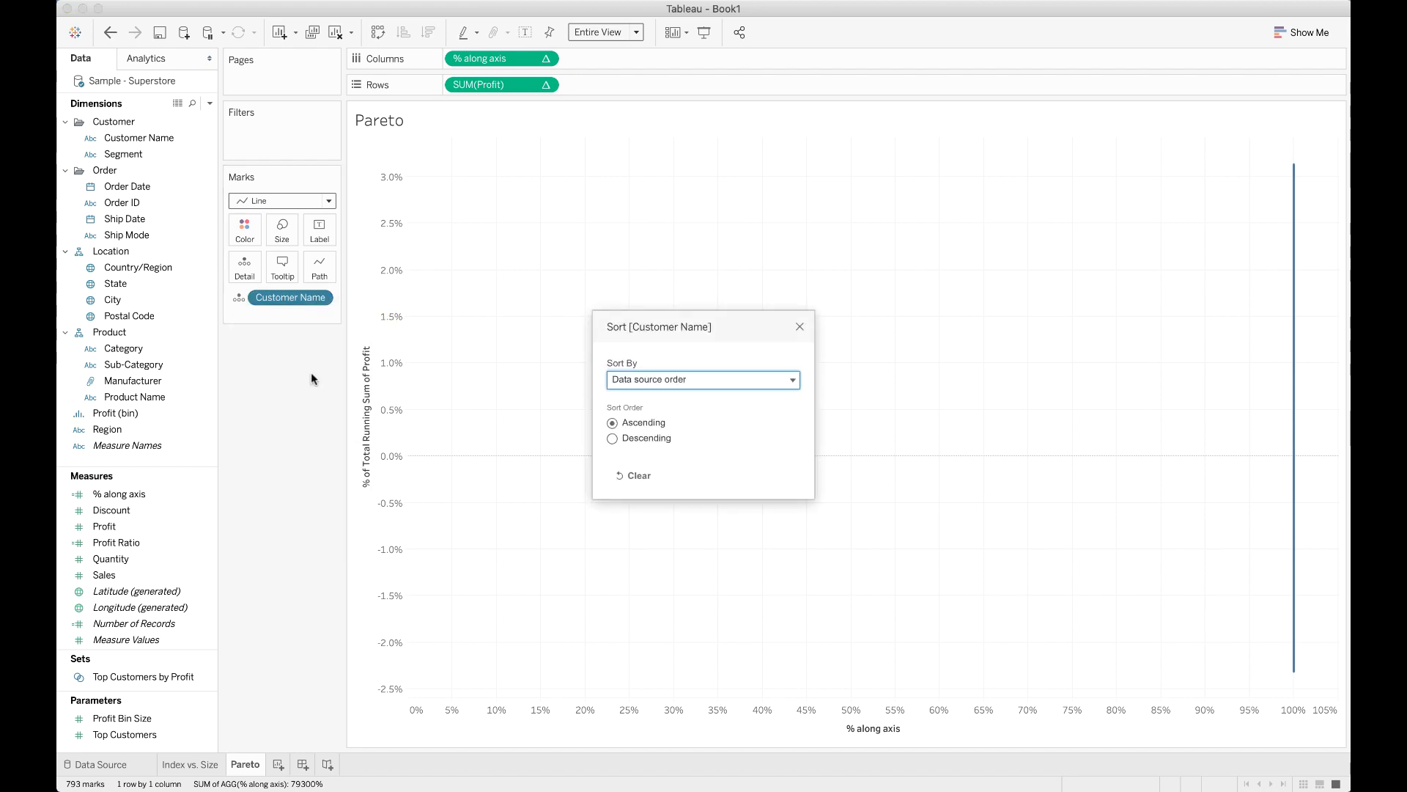
{"action": "left_click", "coordinate": [657, 380]}
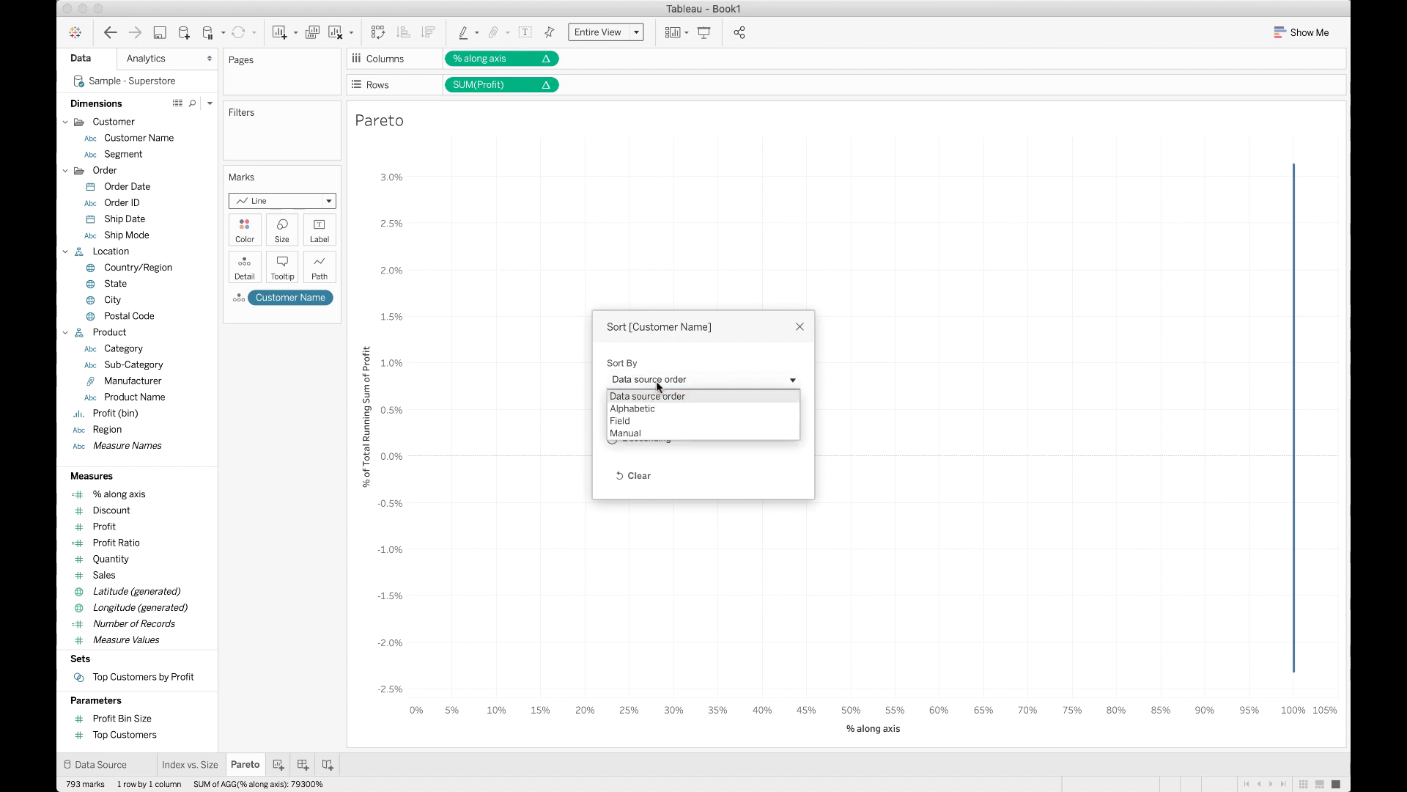
{"action": "left_click", "coordinate": [646, 422]}
{"action": "left_click", "coordinate": [636, 489]}
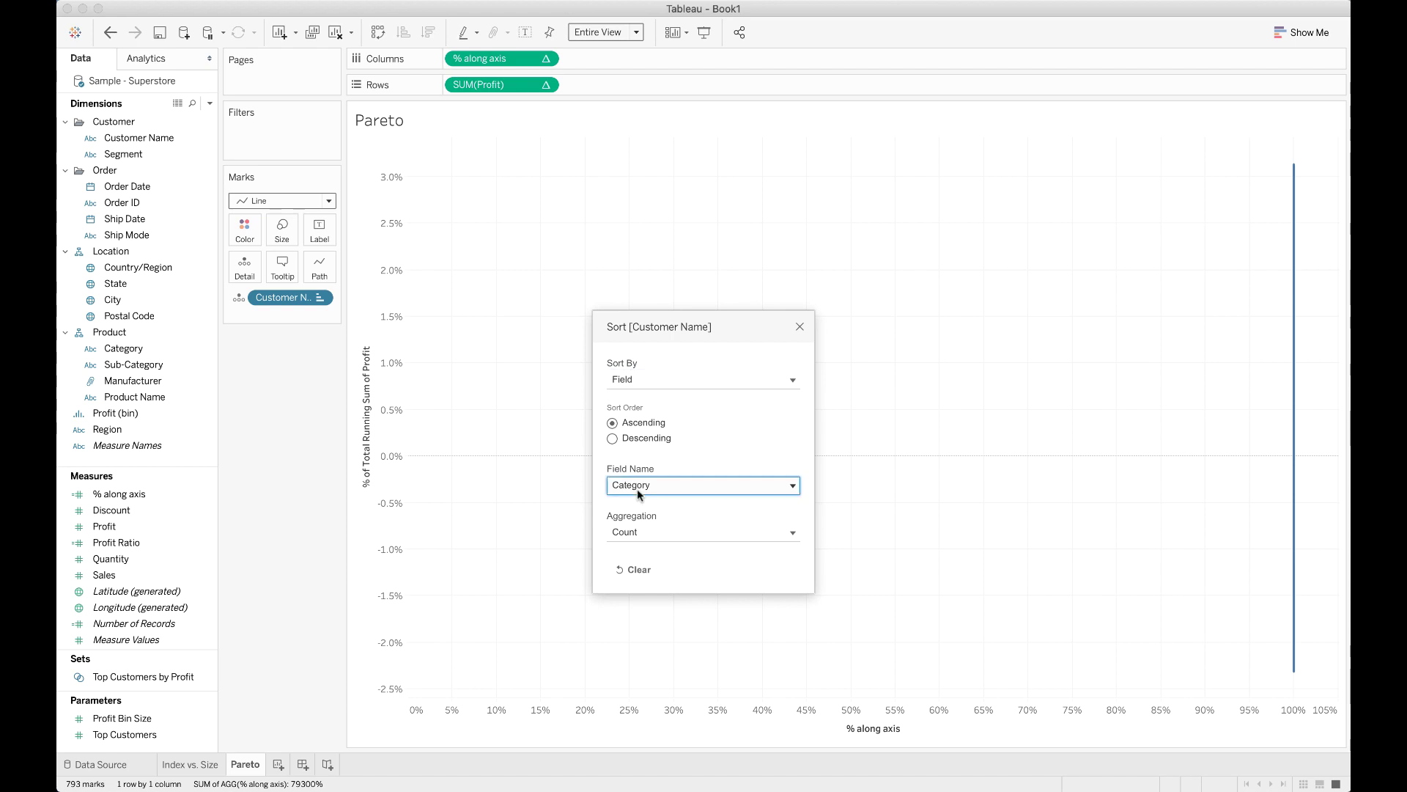
{"action": "left_click", "coordinate": [637, 488]}
{"action": "left_click", "coordinate": [639, 676]}
{"action": "left_click", "coordinate": [631, 440]}
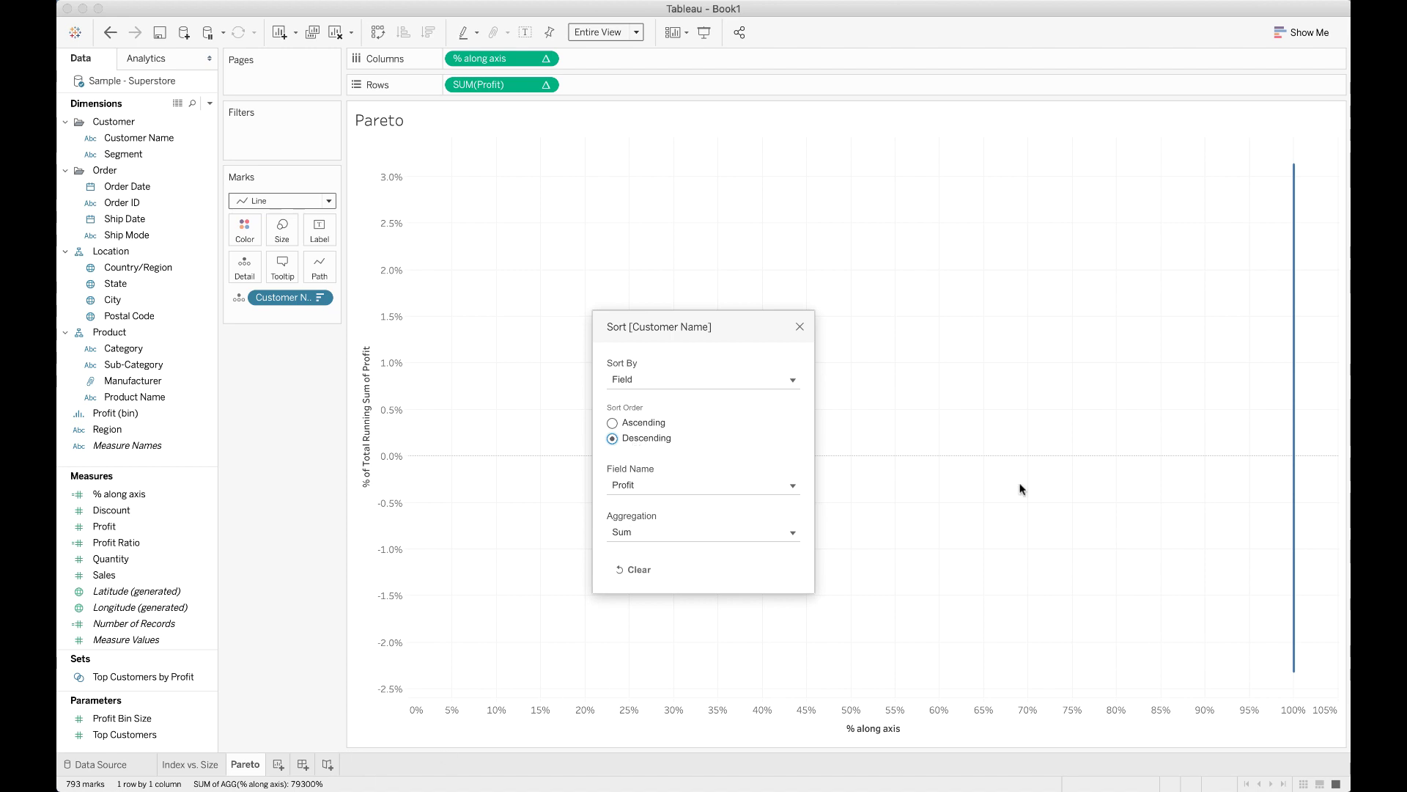
{"action": "left_click", "coordinate": [799, 328]}
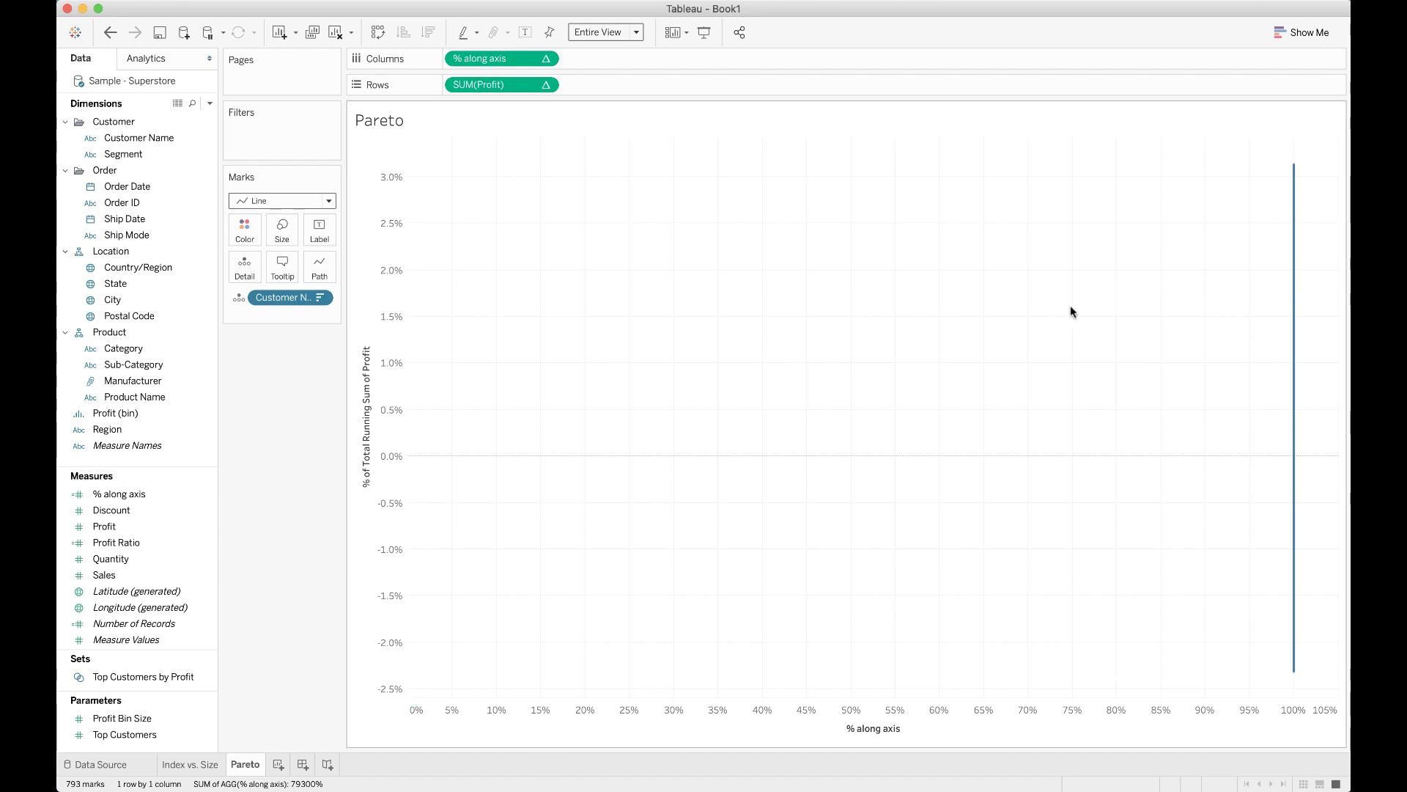
Make the SUM(Profit) running percentage compute along Customer Name.
{"action": "left_click", "coordinate": [545, 86]}
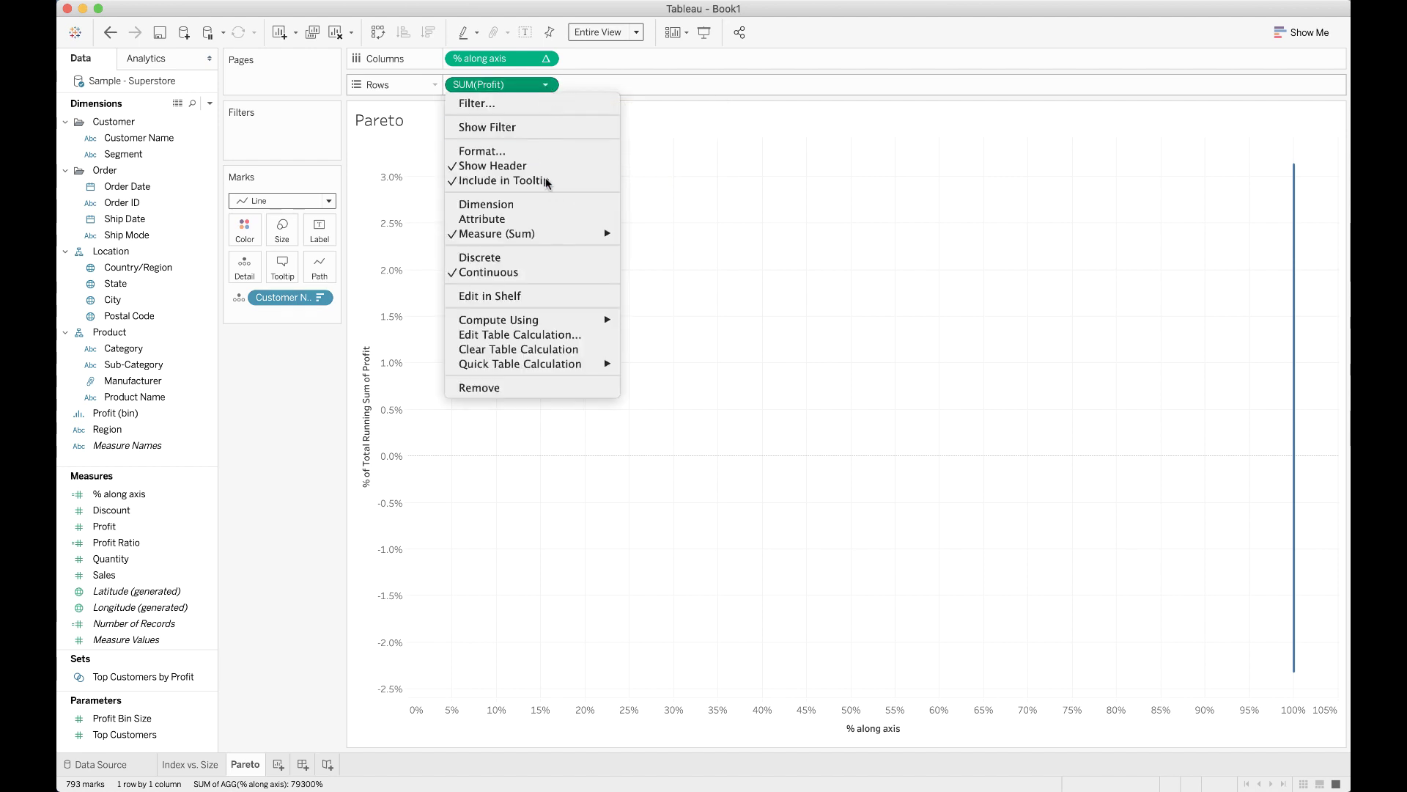
{"action": "mouse_move", "coordinate": [546, 315]}
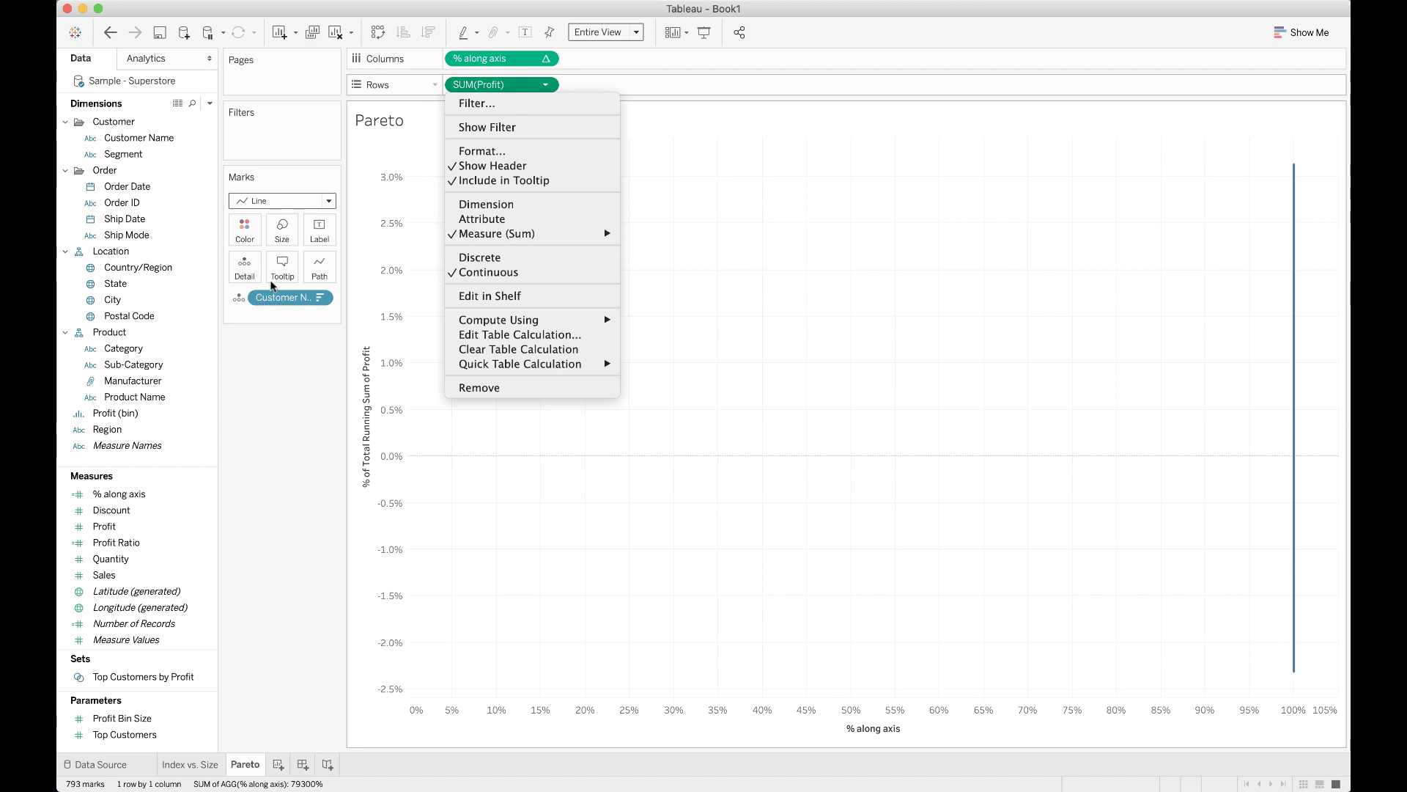
{"action": "mouse_move", "coordinate": [597, 326]}
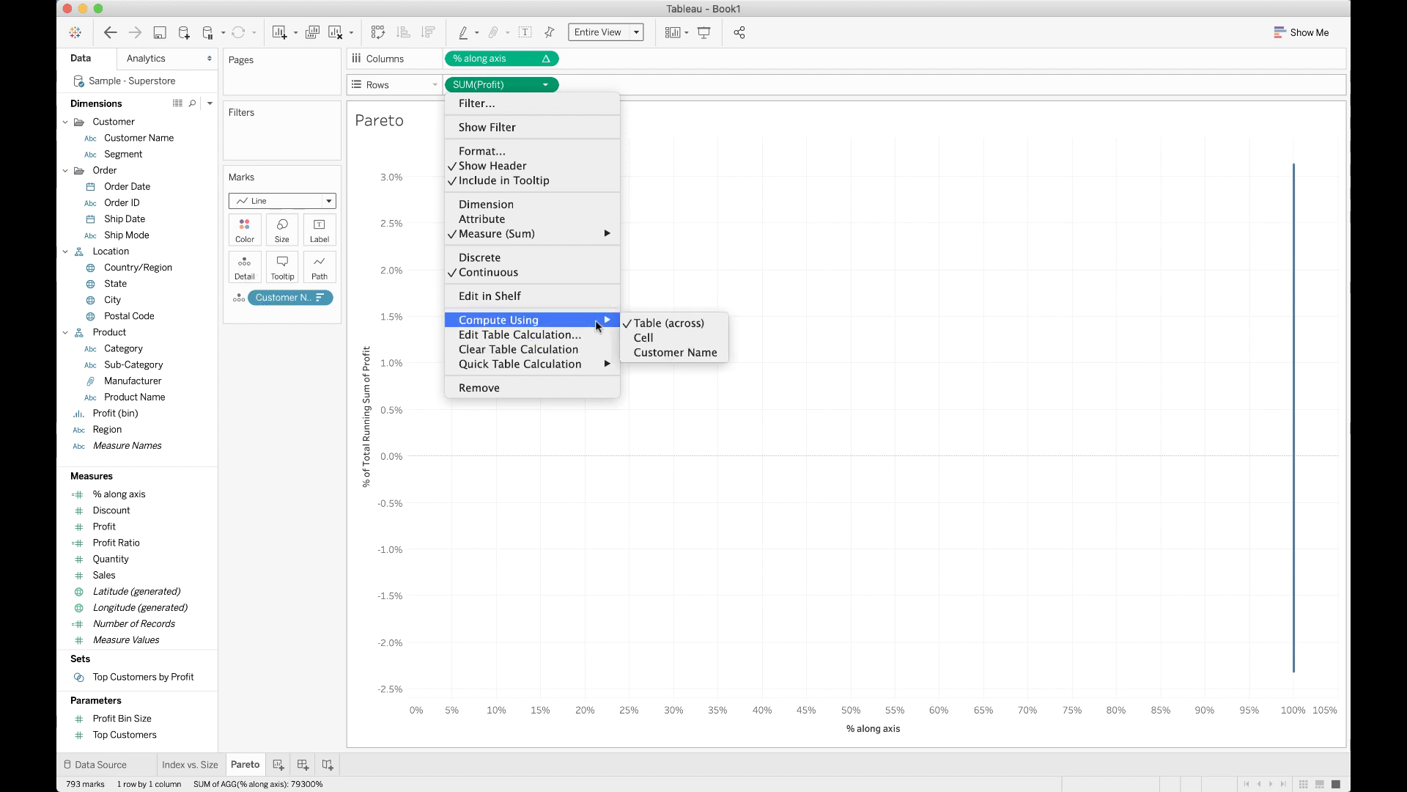
{"action": "left_click", "coordinate": [645, 354]}
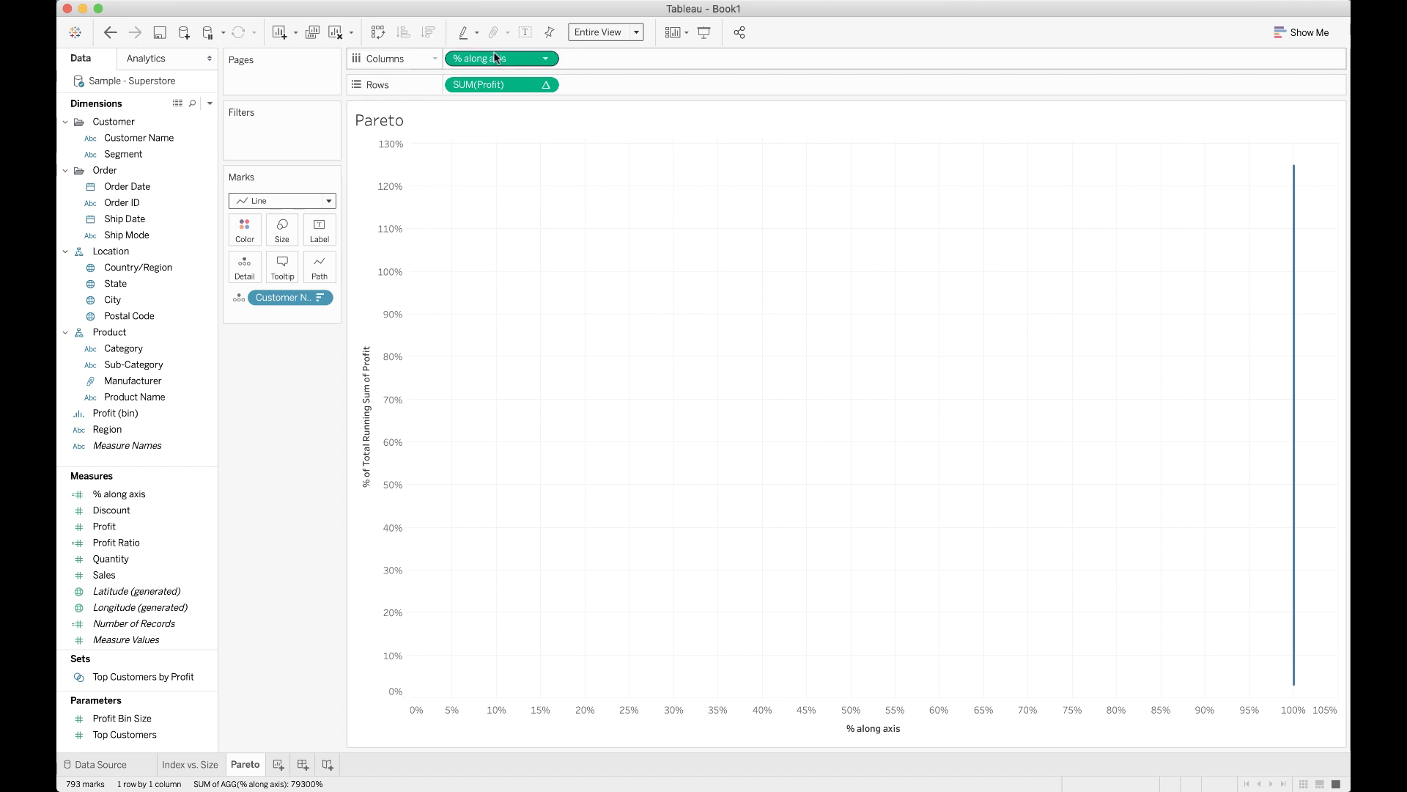
Set the % along axis table calculation to compute using Table (across).
{"action": "left_click", "coordinate": [545, 59]}
{"action": "mouse_move", "coordinate": [544, 268]}
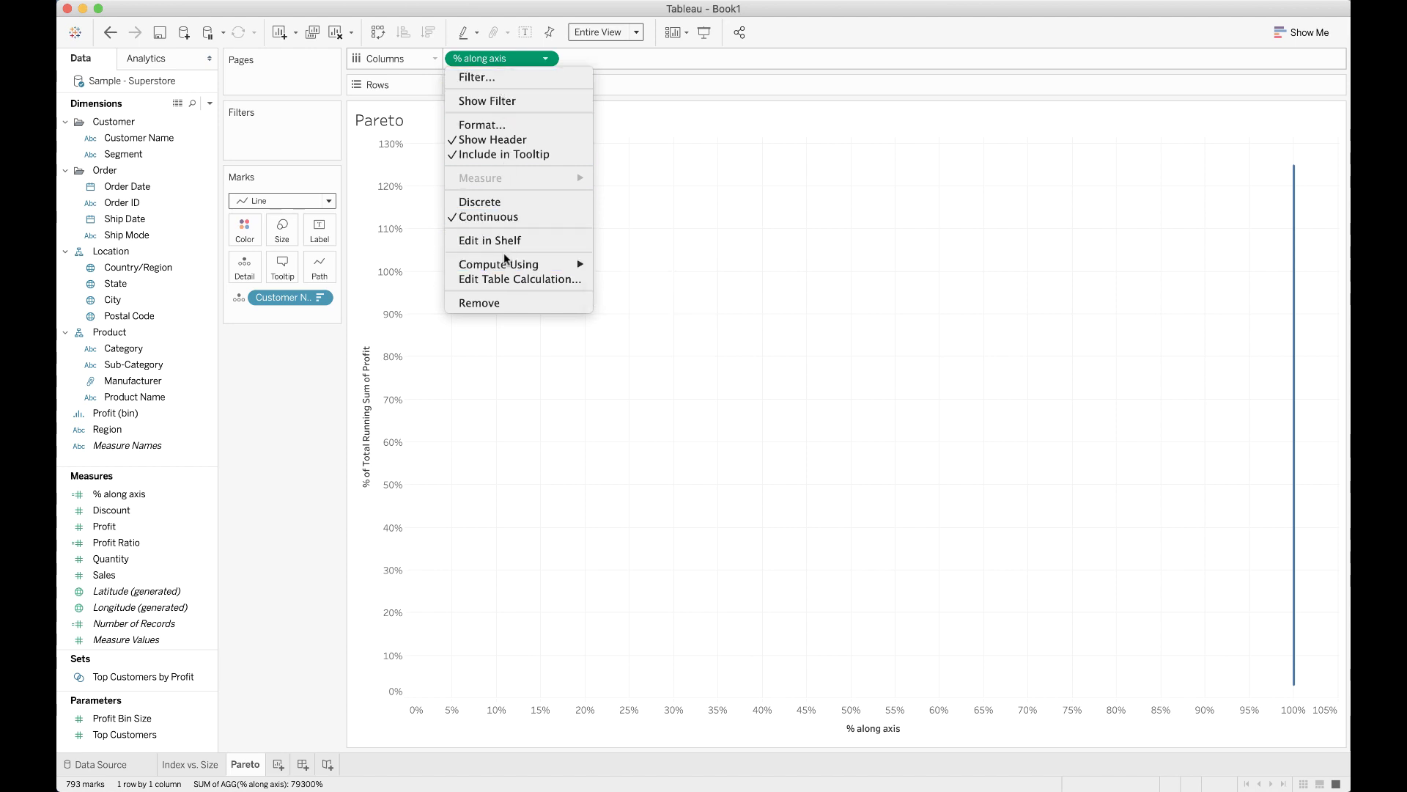
{"action": "mouse_move", "coordinate": [505, 260]}
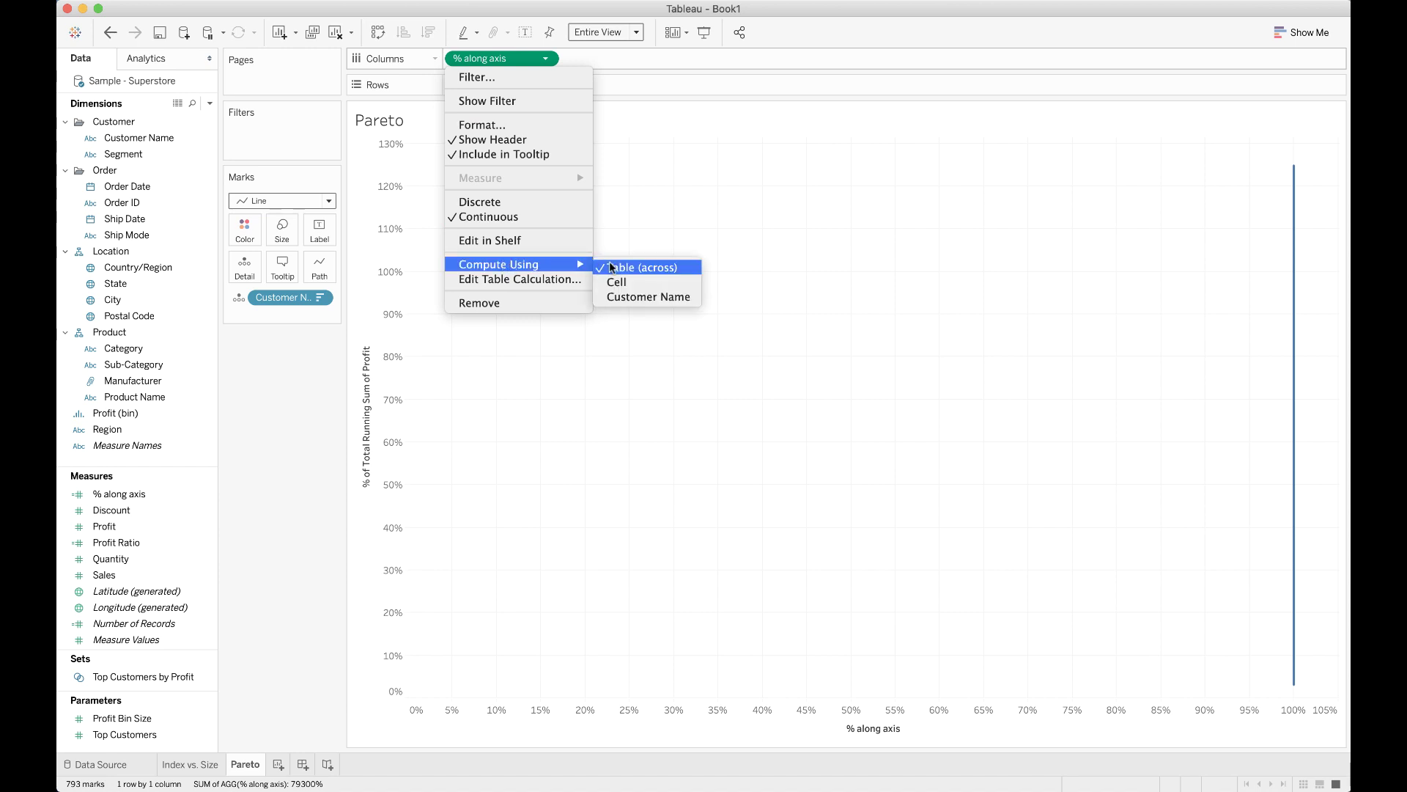
{"action": "left_click", "coordinate": [628, 294]}
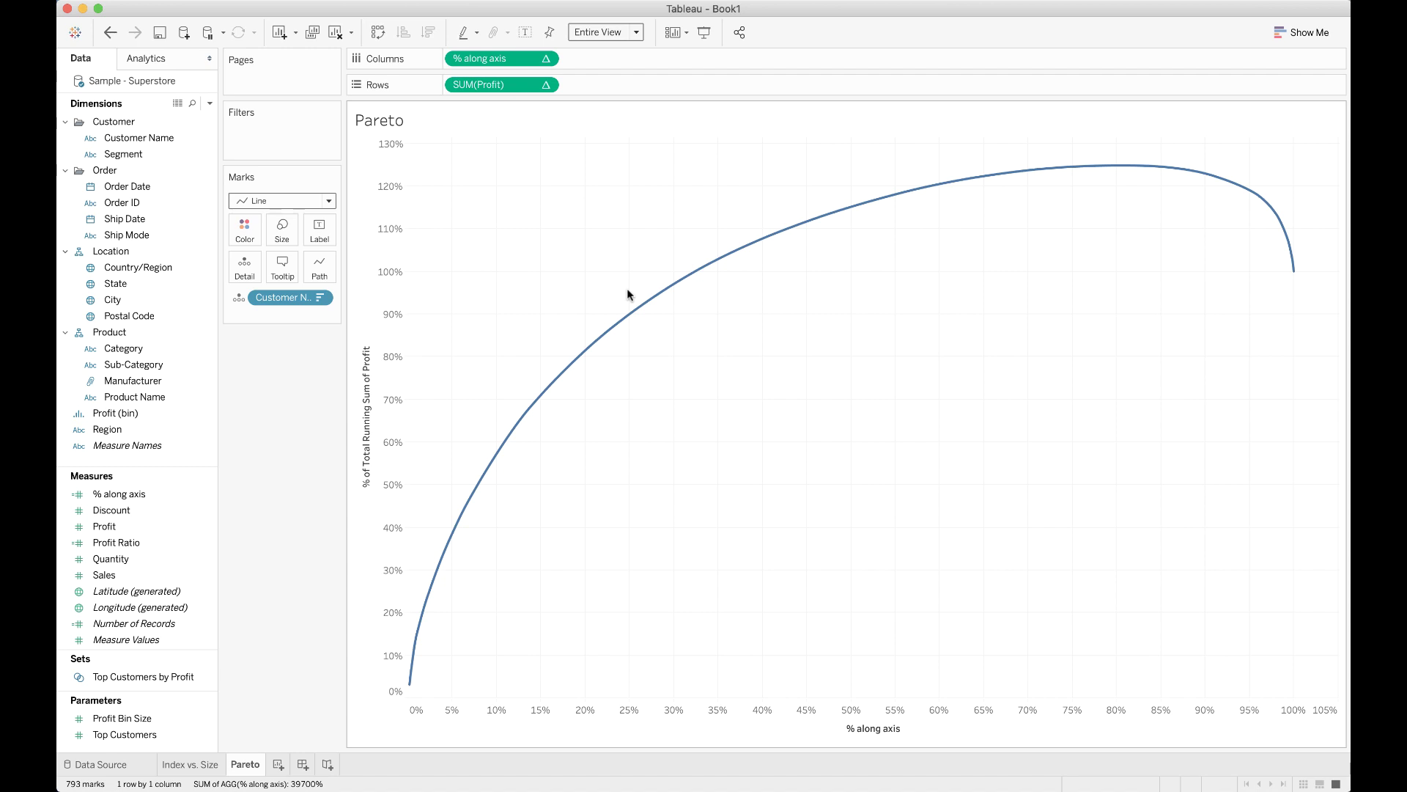
Start a reference line on the % along axis axis, leaving the scope at Per Pane.
{"action": "mouse_move", "coordinate": [546, 389]}
{"action": "right_click", "coordinate": [605, 726]}
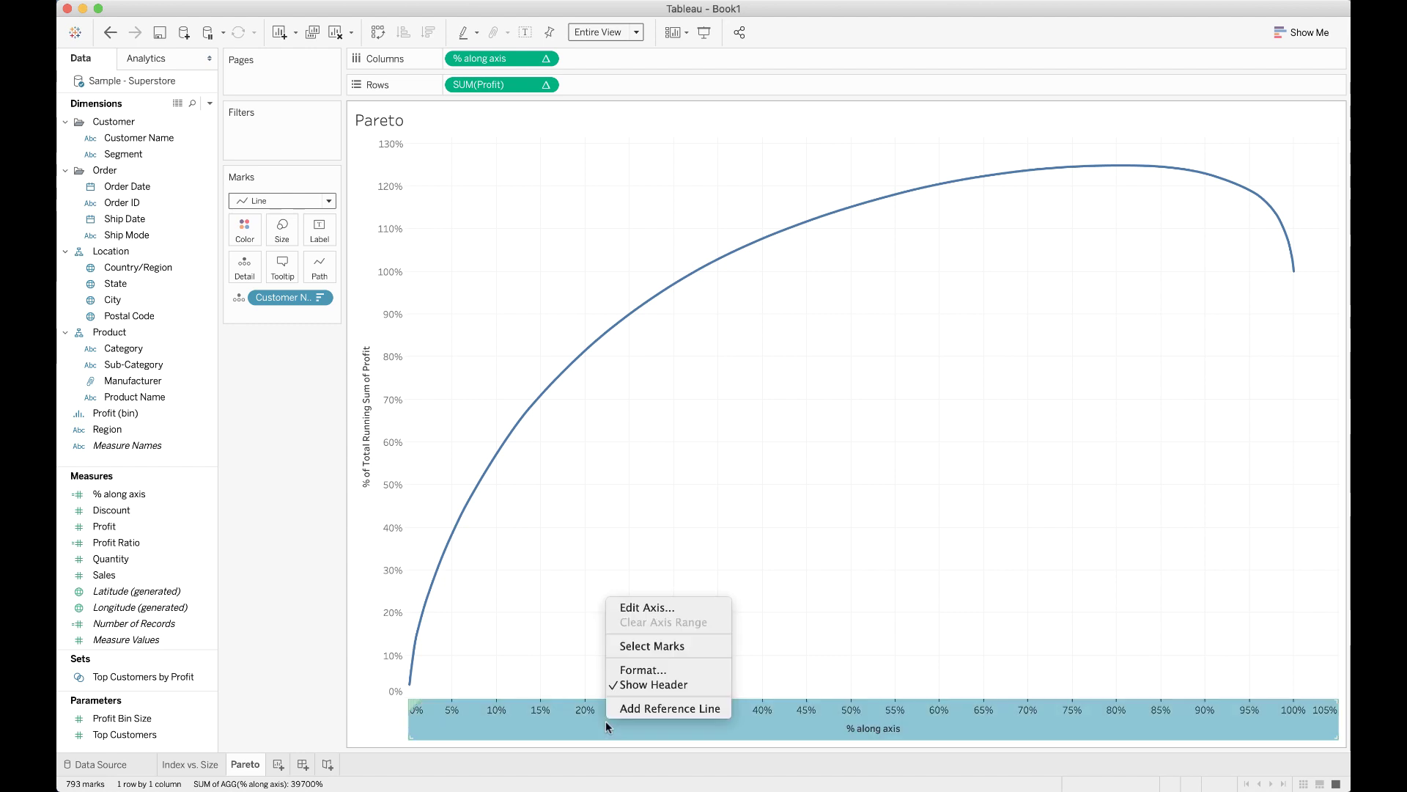
{"action": "left_click", "coordinate": [662, 709]}
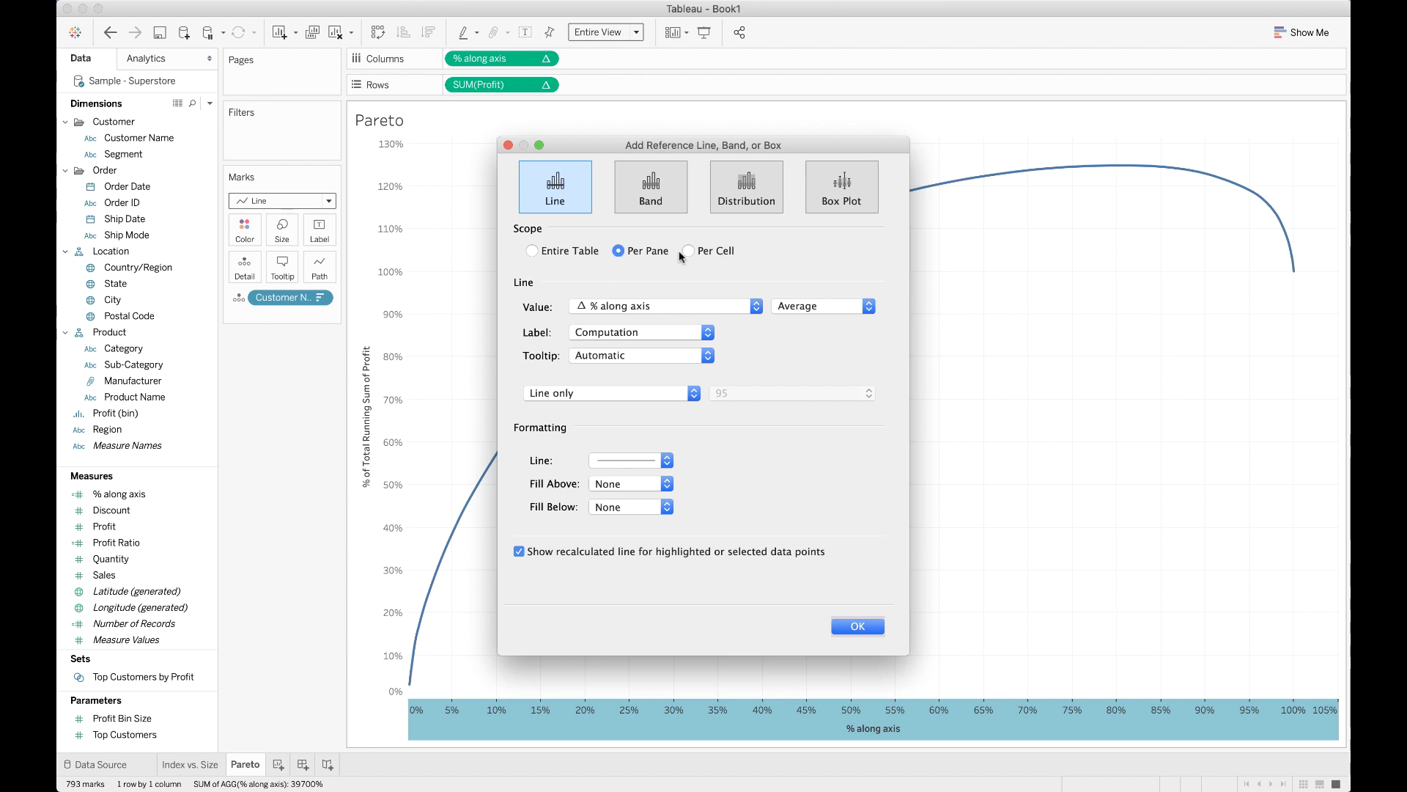
{"action": "left_click", "coordinate": [564, 250]}
{"action": "left_click", "coordinate": [634, 254]}
{"action": "left_click", "coordinate": [700, 251]}
{"action": "left_click", "coordinate": [592, 253]}
{"action": "left_click", "coordinate": [620, 250]}
{"action": "left_click", "coordinate": [714, 249]}
{"action": "left_click", "coordinate": [641, 249]}
Make the line a constant value of .2 with no label and confirm it.
{"action": "left_click", "coordinate": [798, 307]}
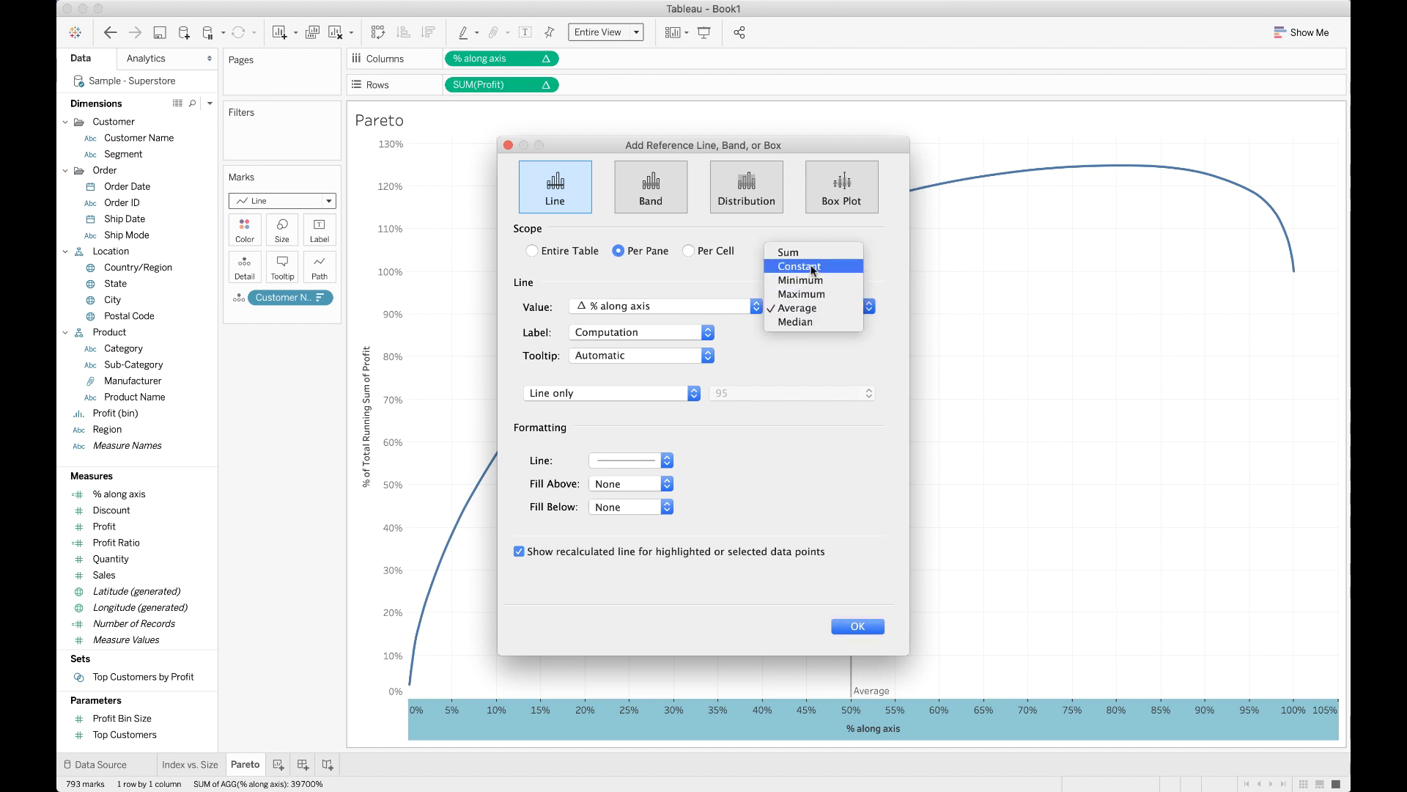
{"action": "left_click", "coordinate": [799, 266]}
{"action": "left_click_drag", "start_coordinate": [638, 308], "coordinate": [497, 296]}
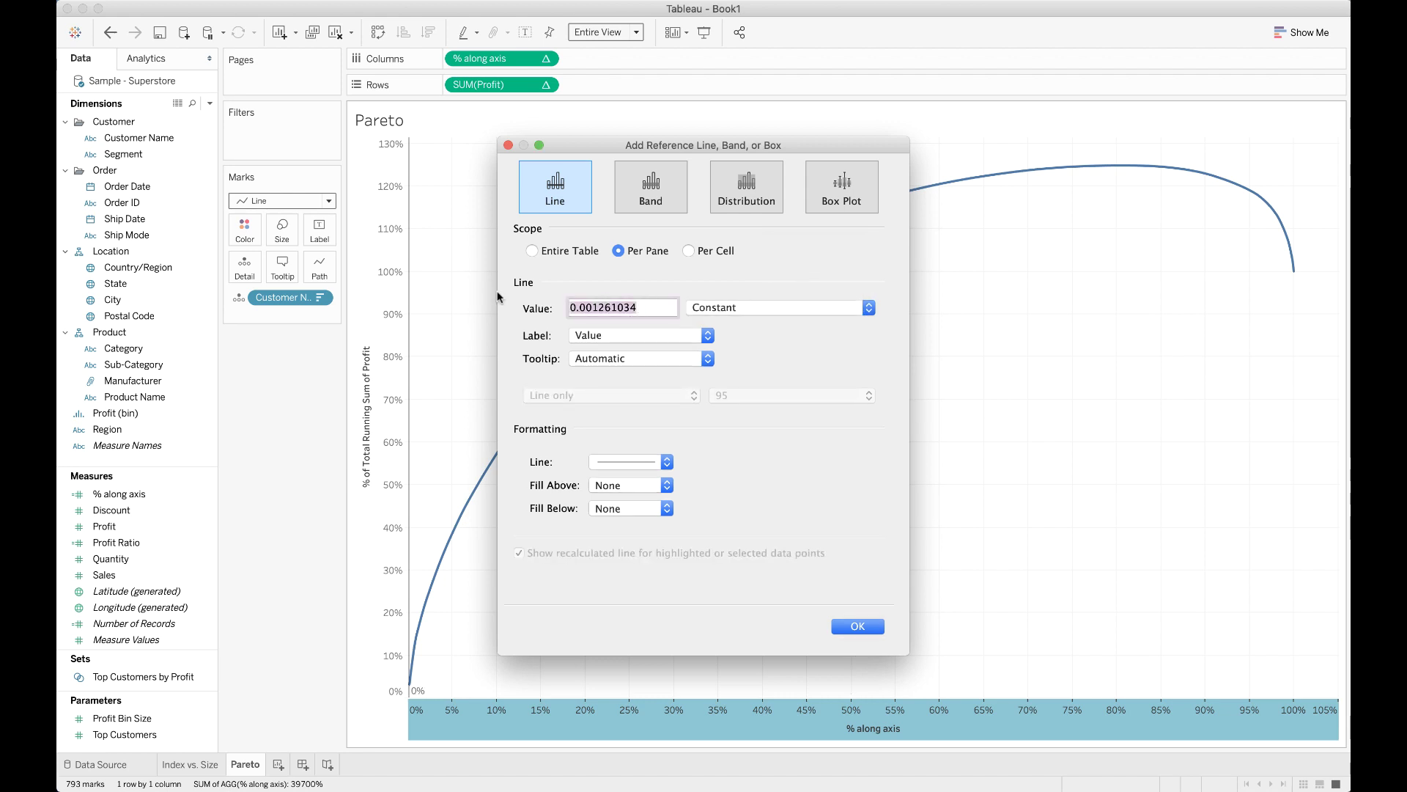
{"action": "type", "text": ".2"}
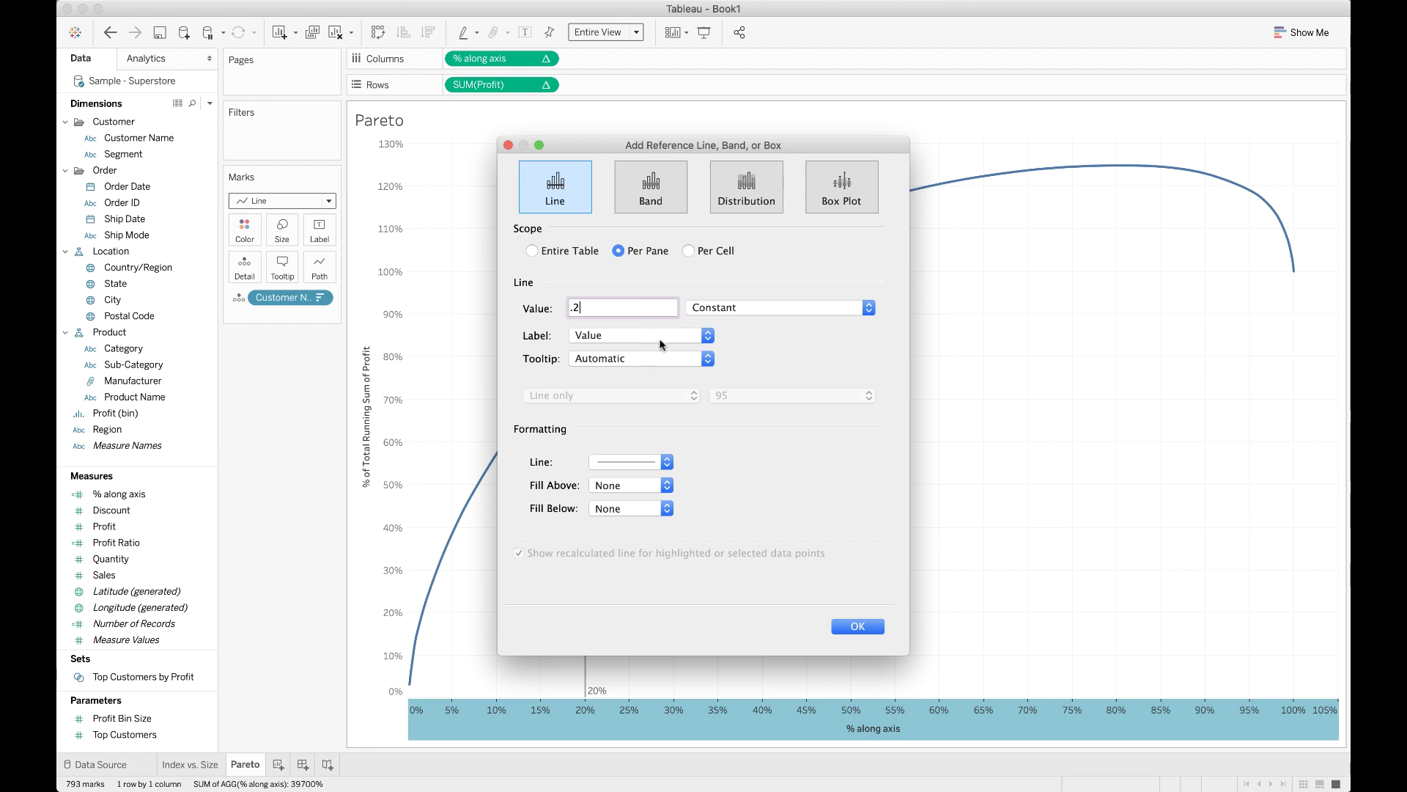
{"action": "left_click", "coordinate": [668, 335]}
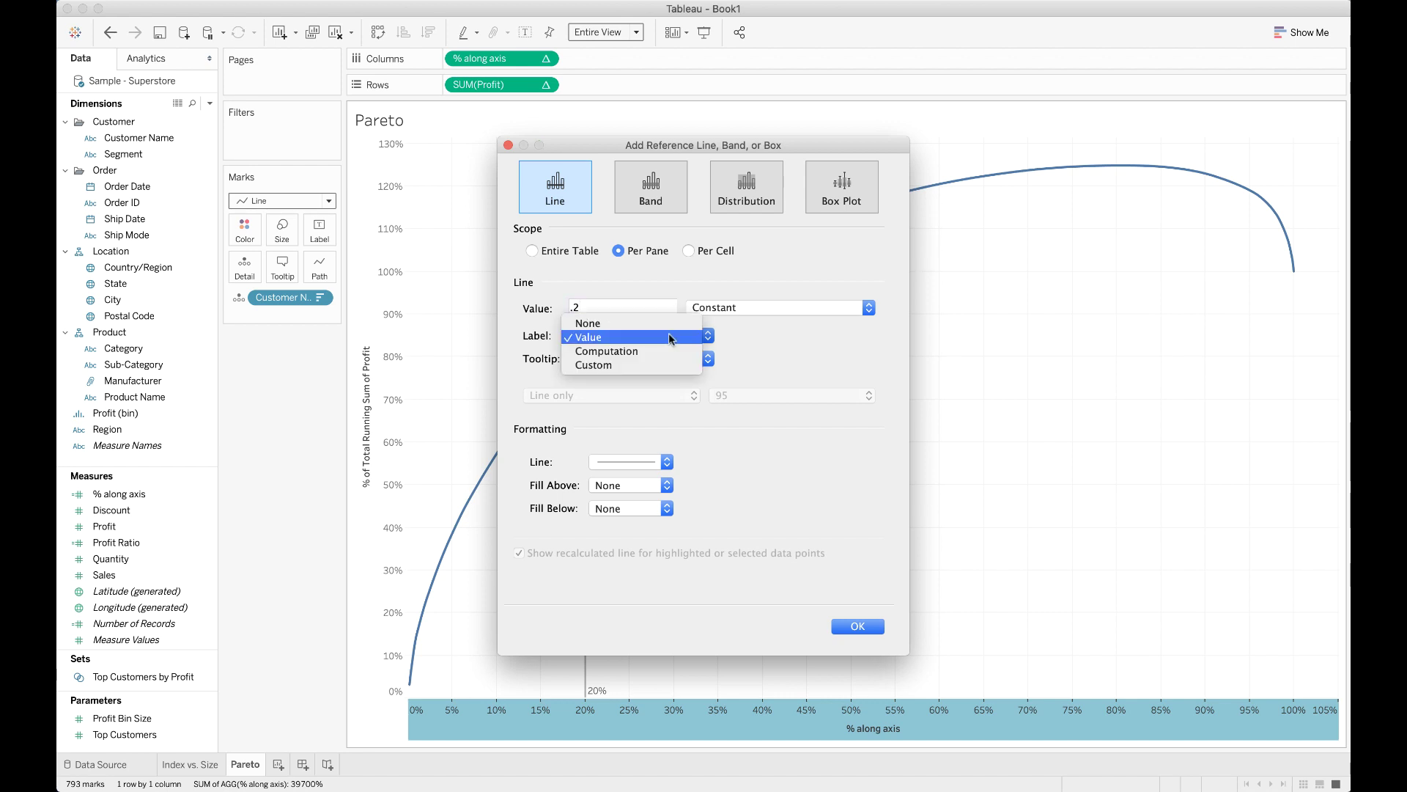
{"action": "left_click", "coordinate": [590, 323]}
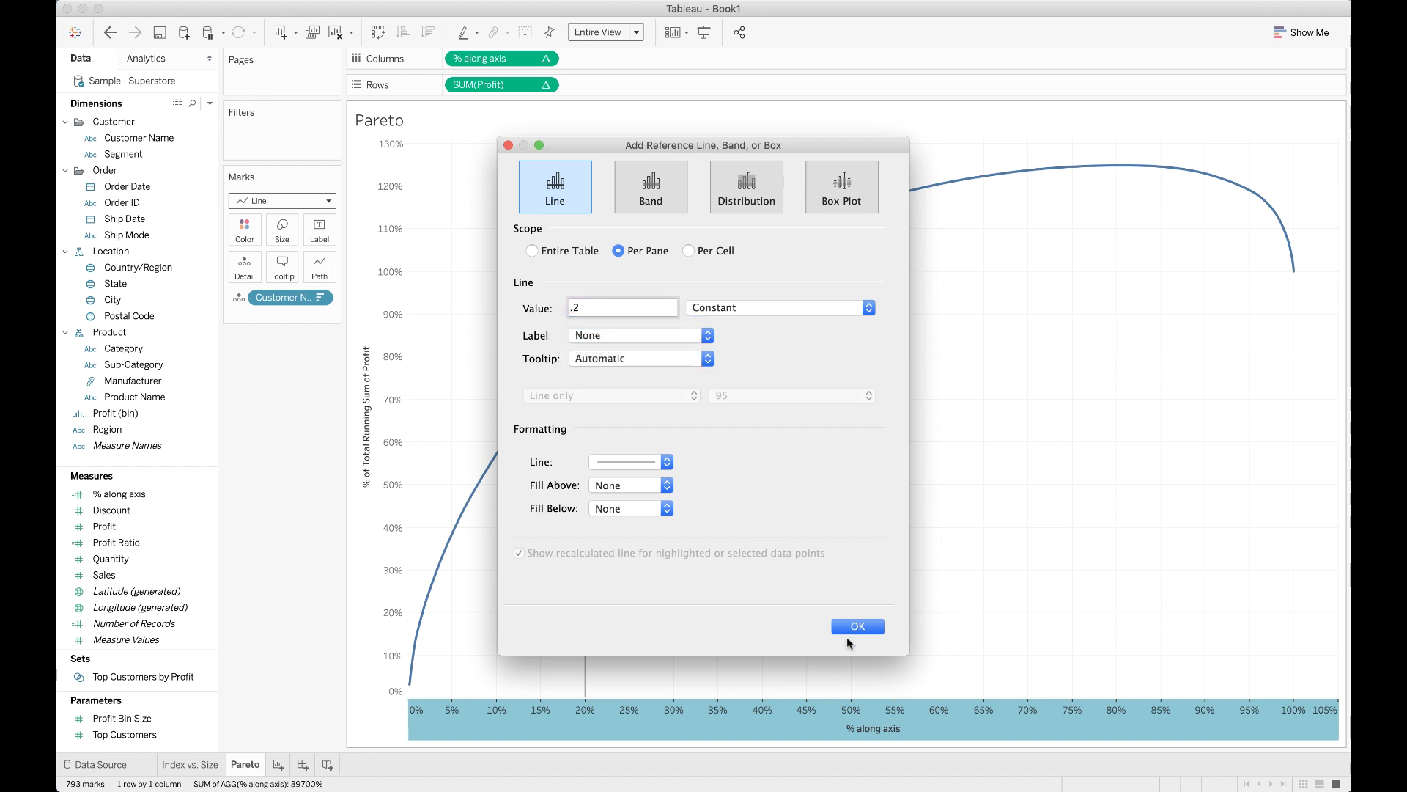
{"action": "left_click", "coordinate": [850, 627]}
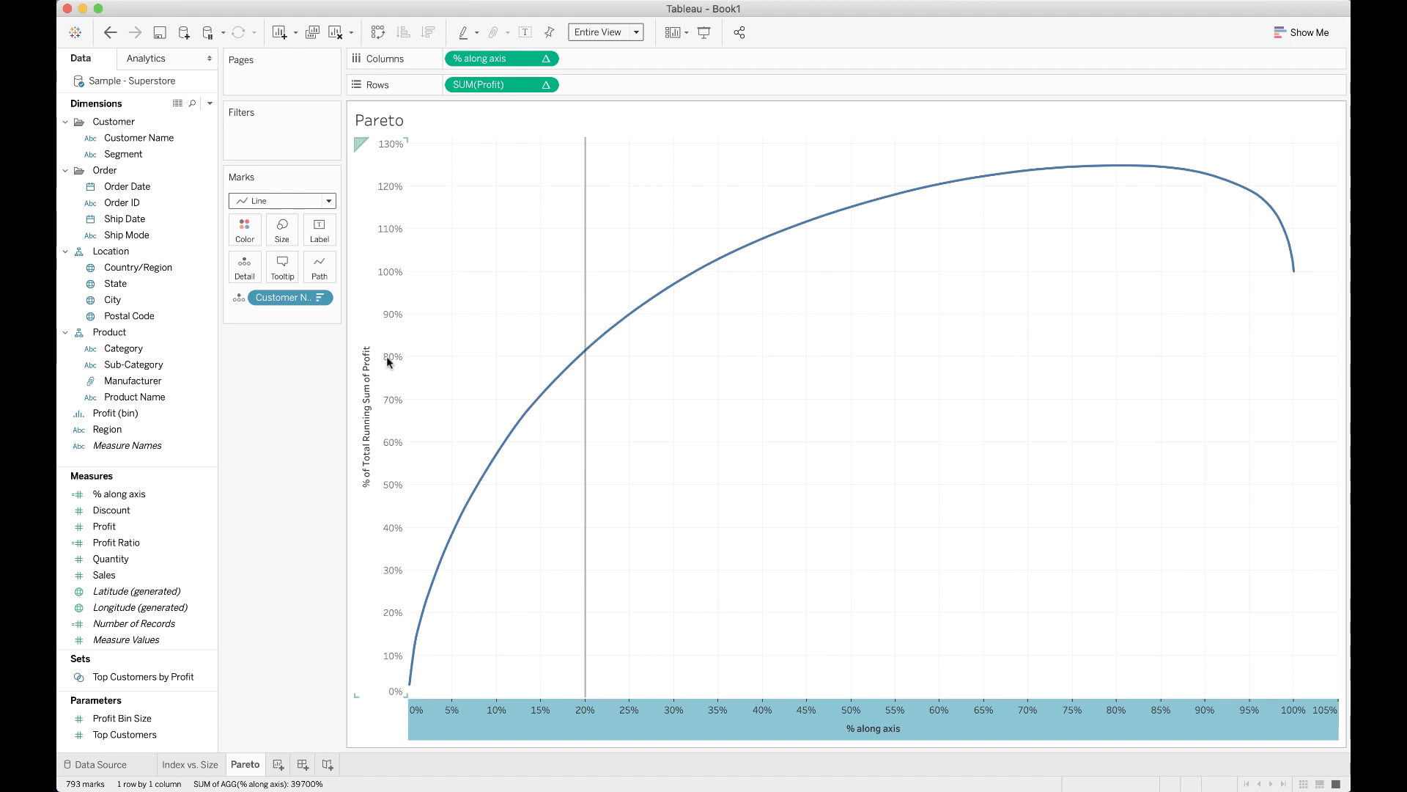
Add a constant .8 reference line with Label set to None on the profit axis.
{"action": "right_click", "coordinate": [384, 376]}
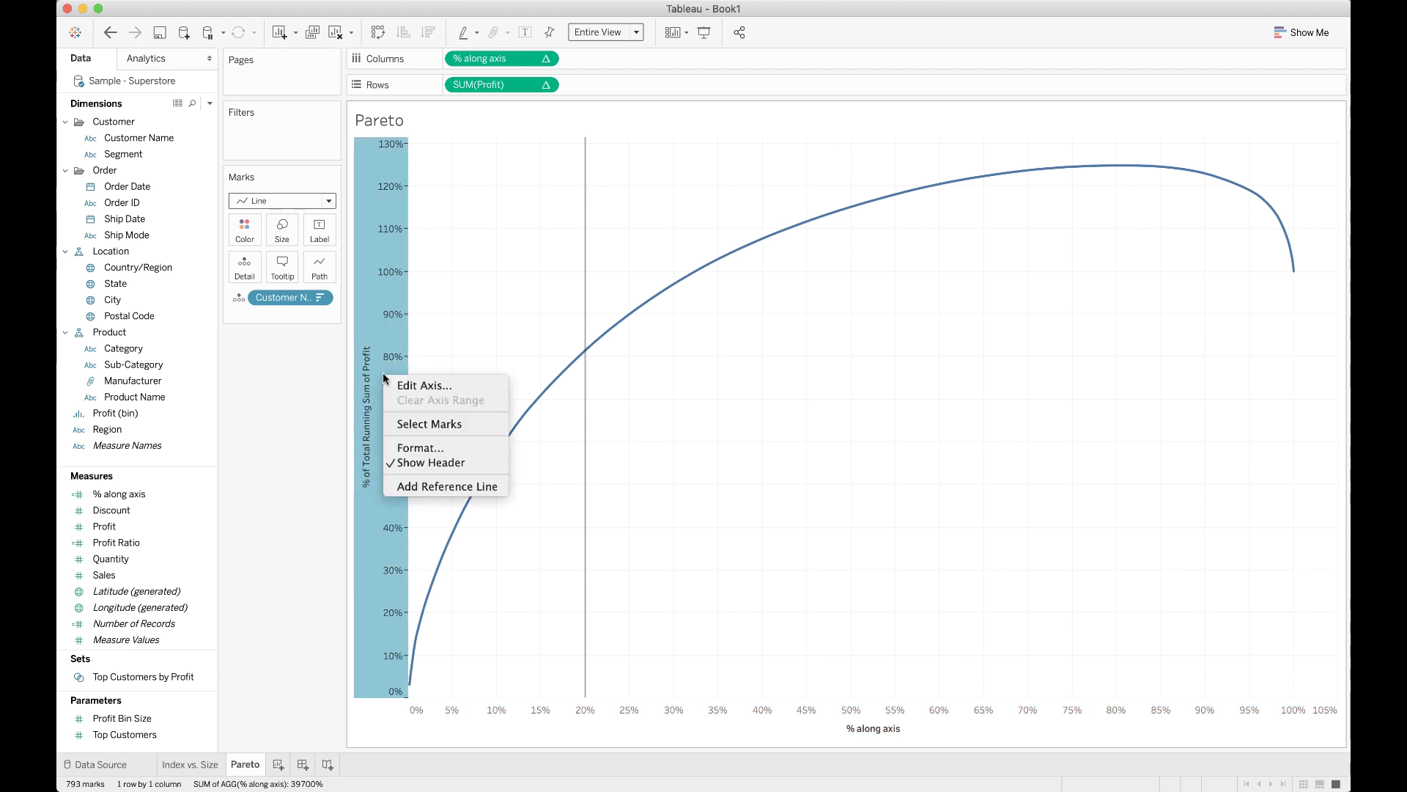
{"action": "left_click", "coordinate": [461, 486]}
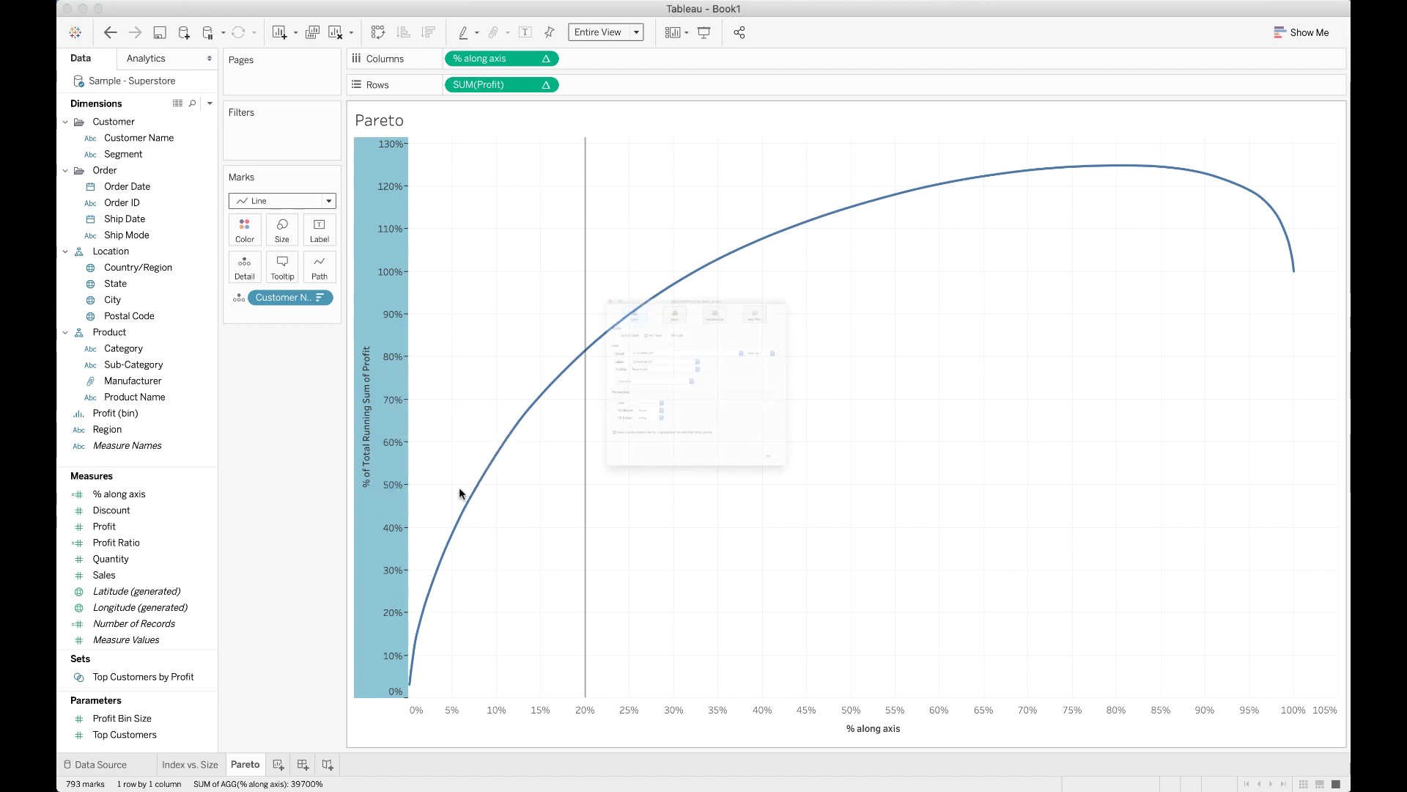
{"action": "left_click", "coordinate": [876, 306]}
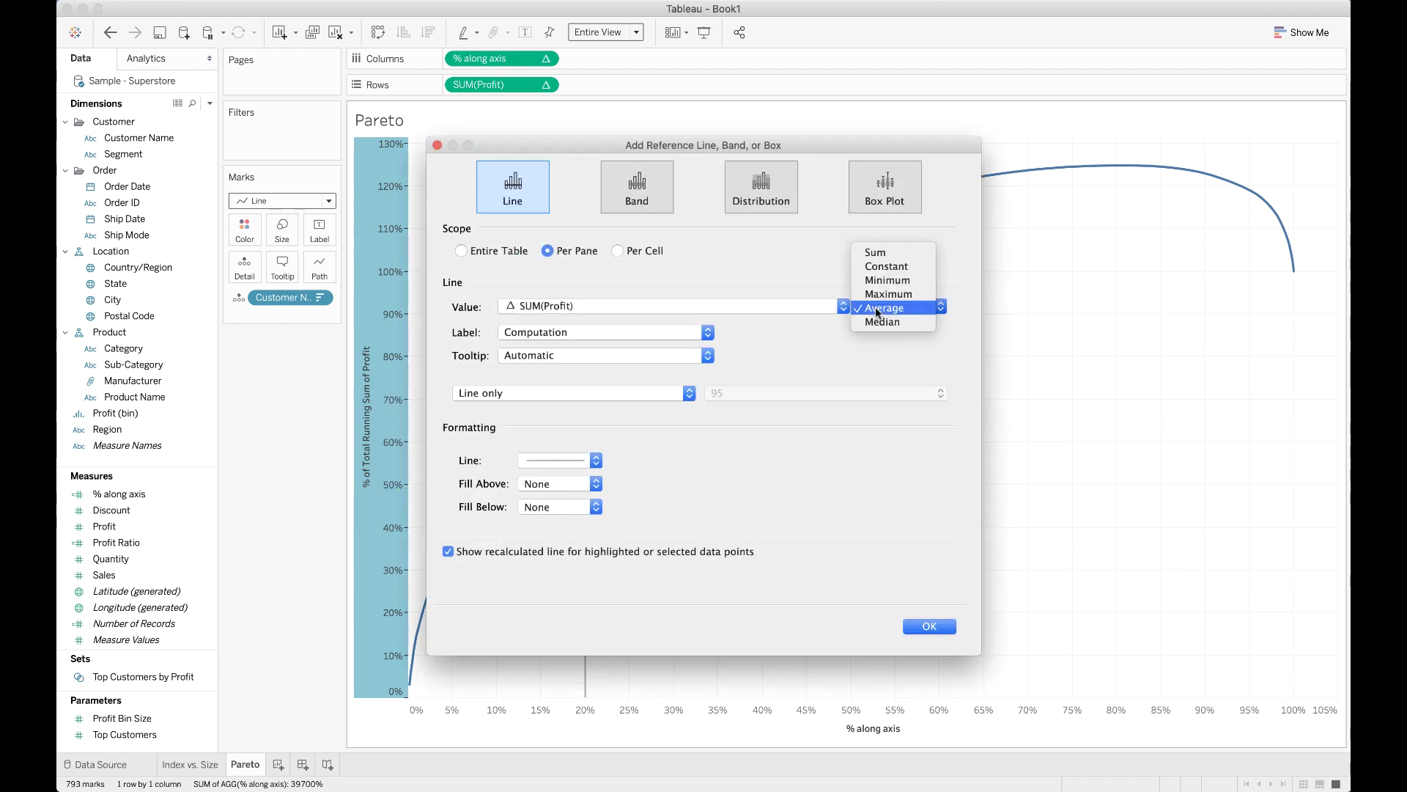
{"action": "left_click", "coordinate": [886, 266]}
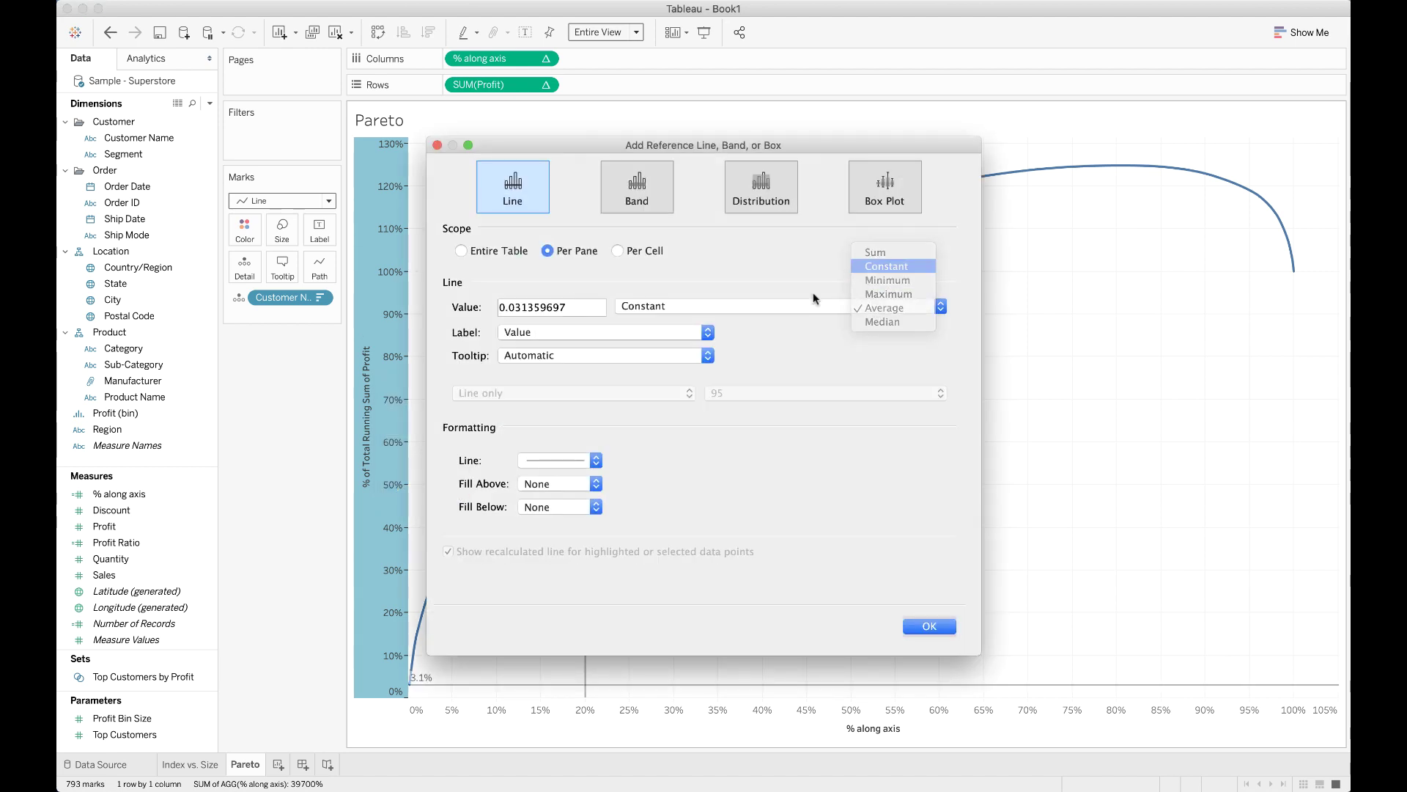
{"action": "double_click", "coordinate": [590, 307]}
{"action": "type", "text": ".8"}
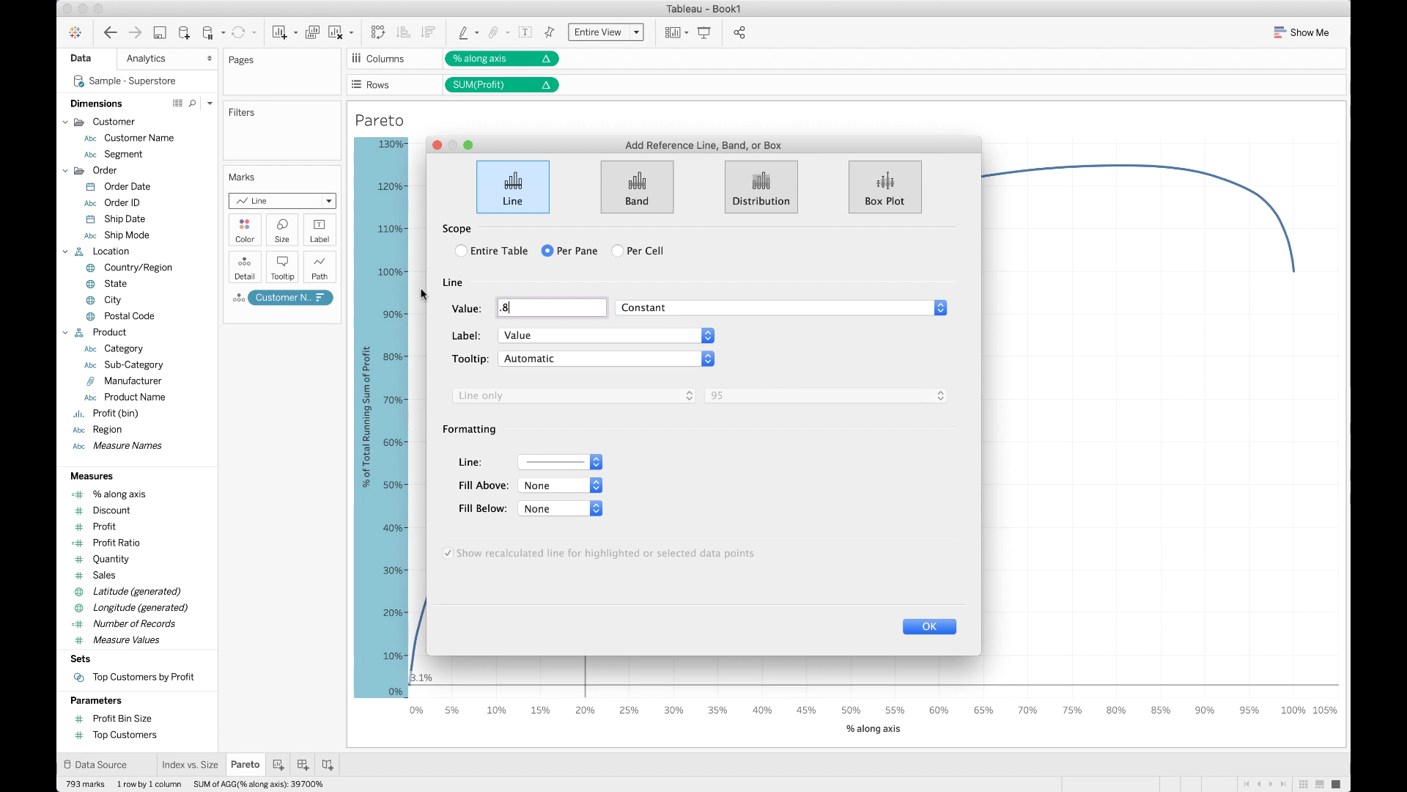
{"action": "left_click", "coordinate": [522, 335]}
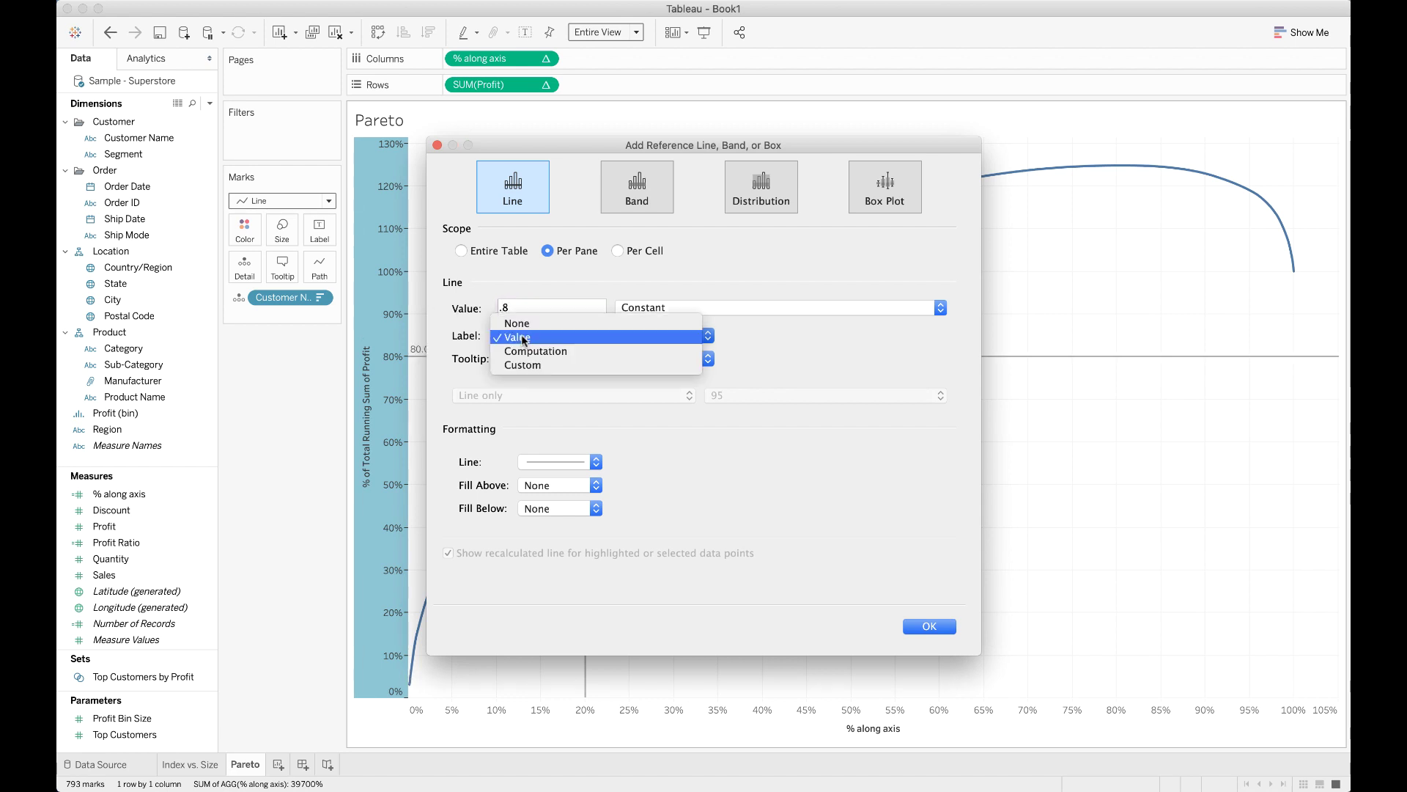
{"action": "left_click", "coordinate": [521, 325]}
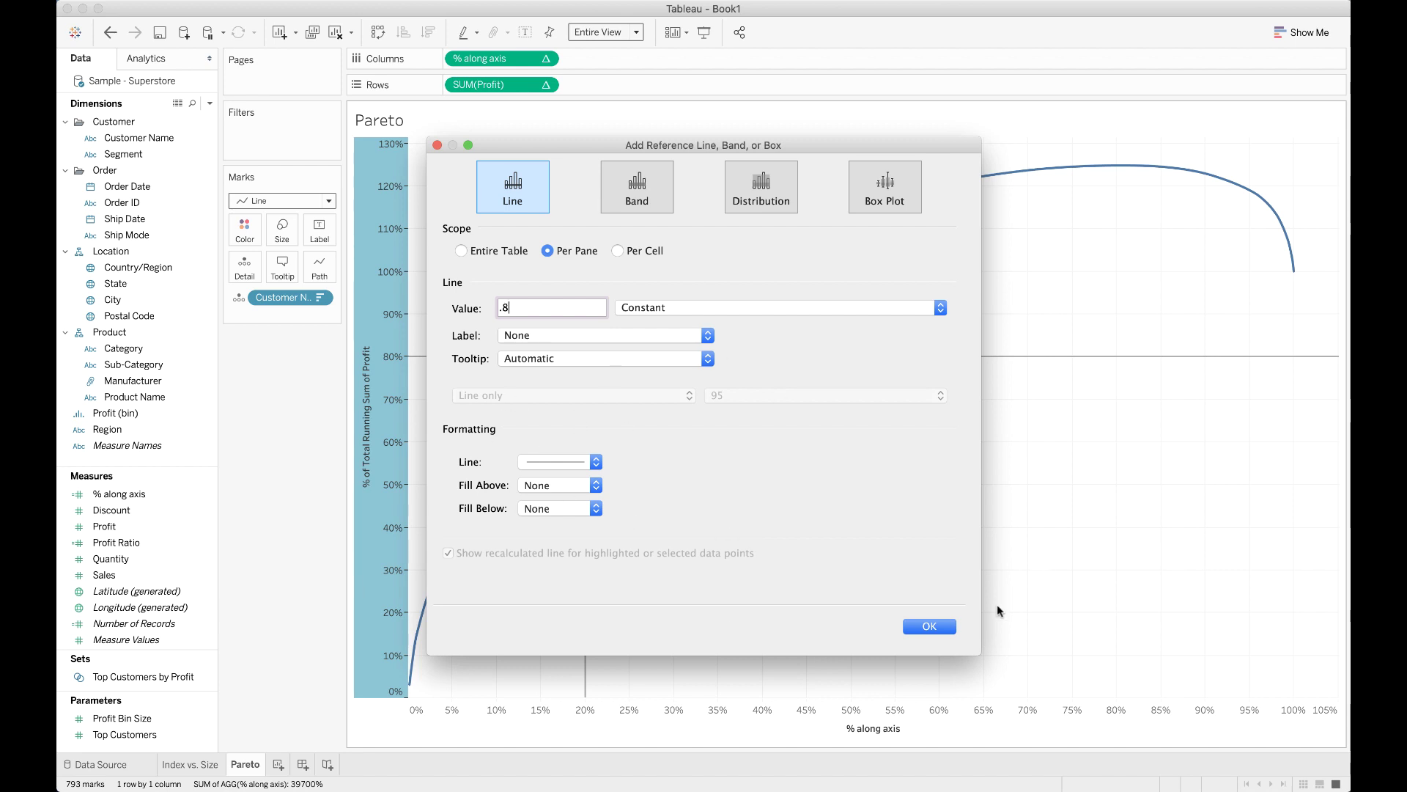
{"action": "left_click", "coordinate": [930, 626]}
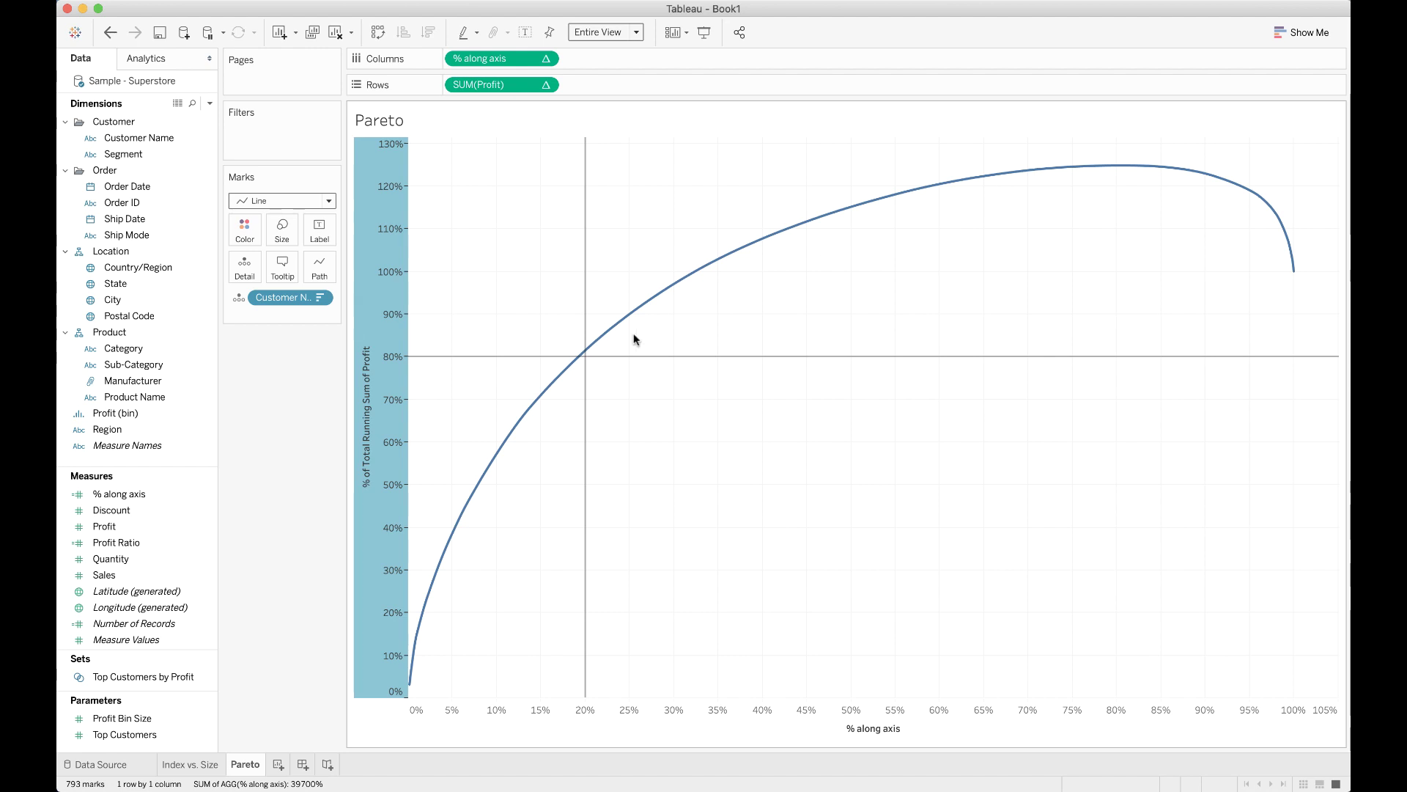
{"action": "mouse_move", "coordinate": [1119, 175]}
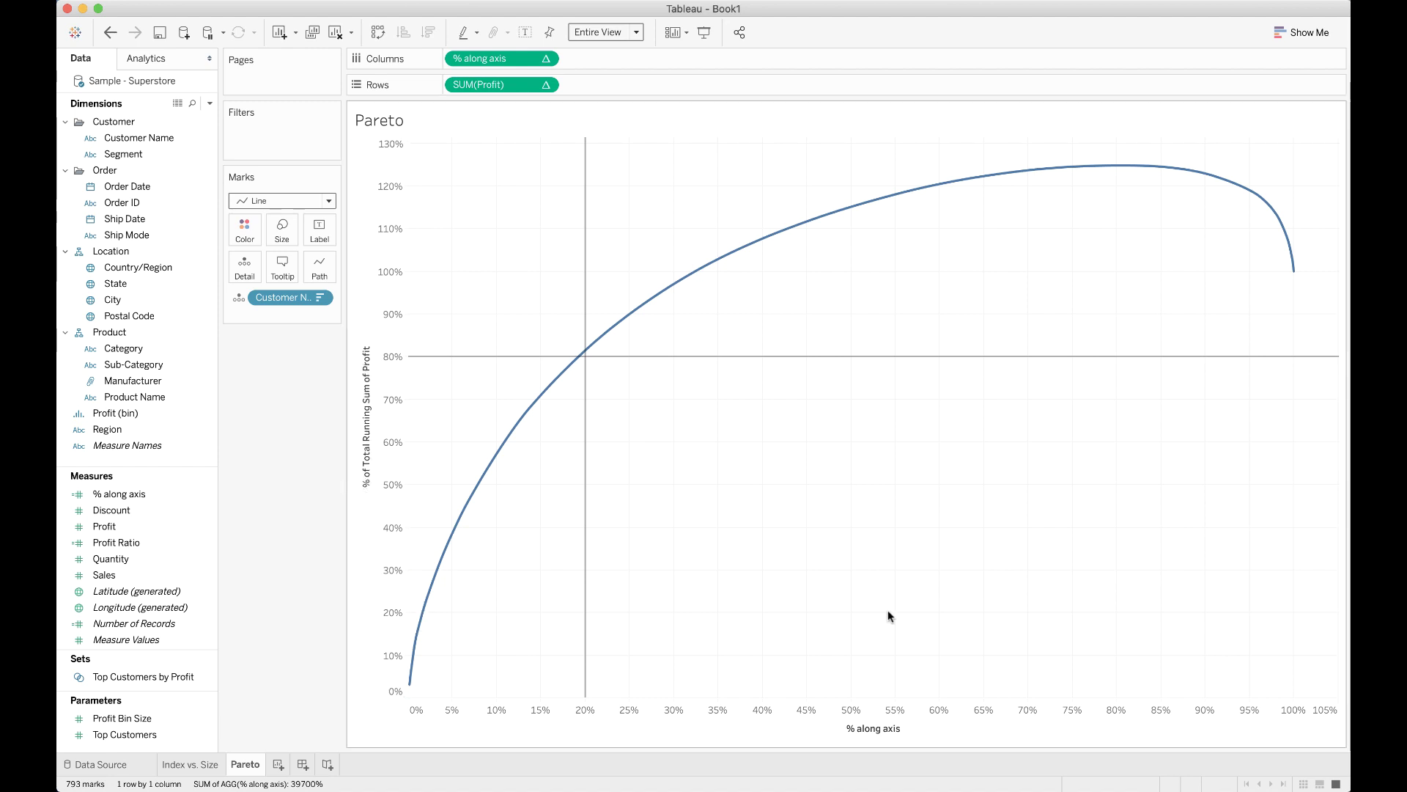
Change the horizontal axis title from '% along axis' to '% of Customers'.
{"action": "right_click", "coordinate": [868, 729]}
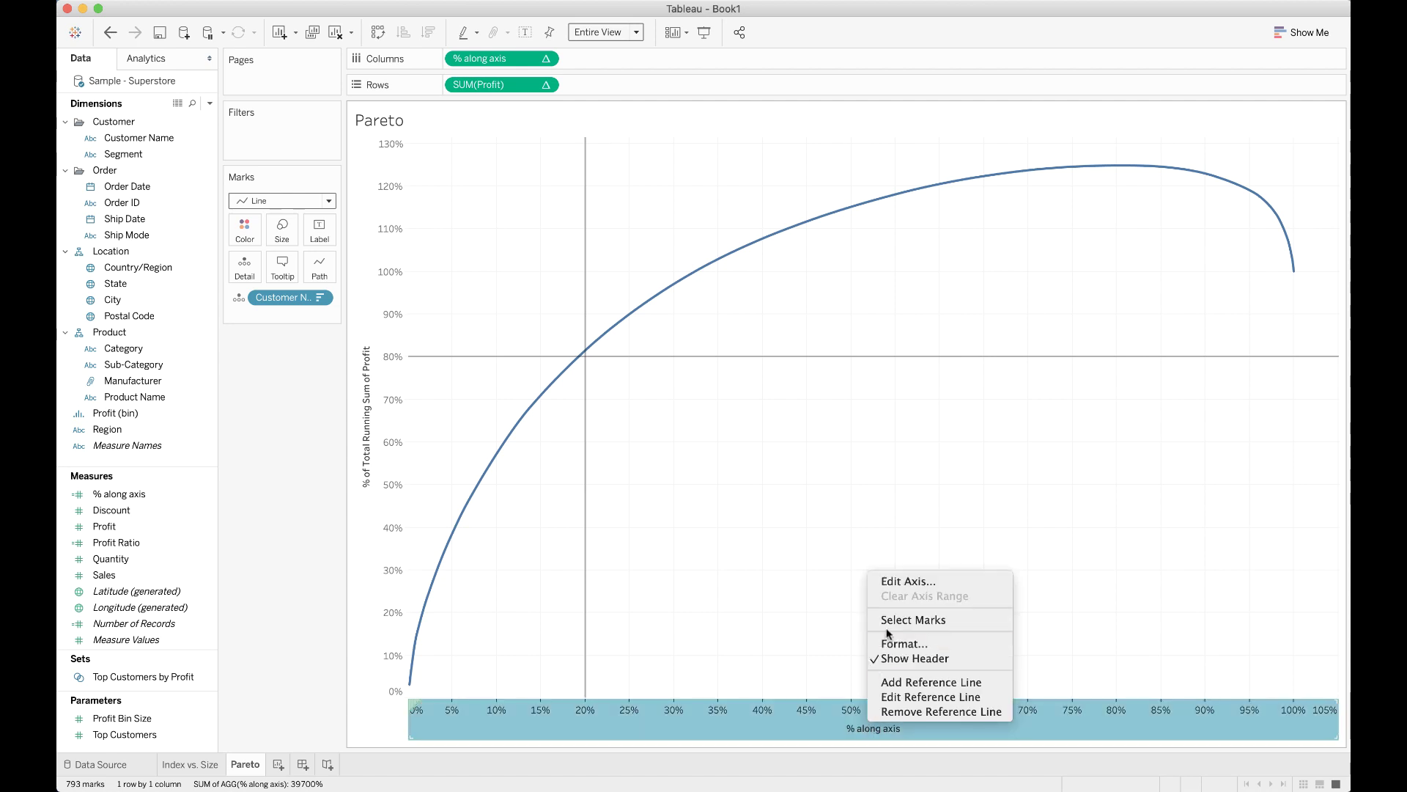
{"action": "left_click", "coordinate": [903, 580]}
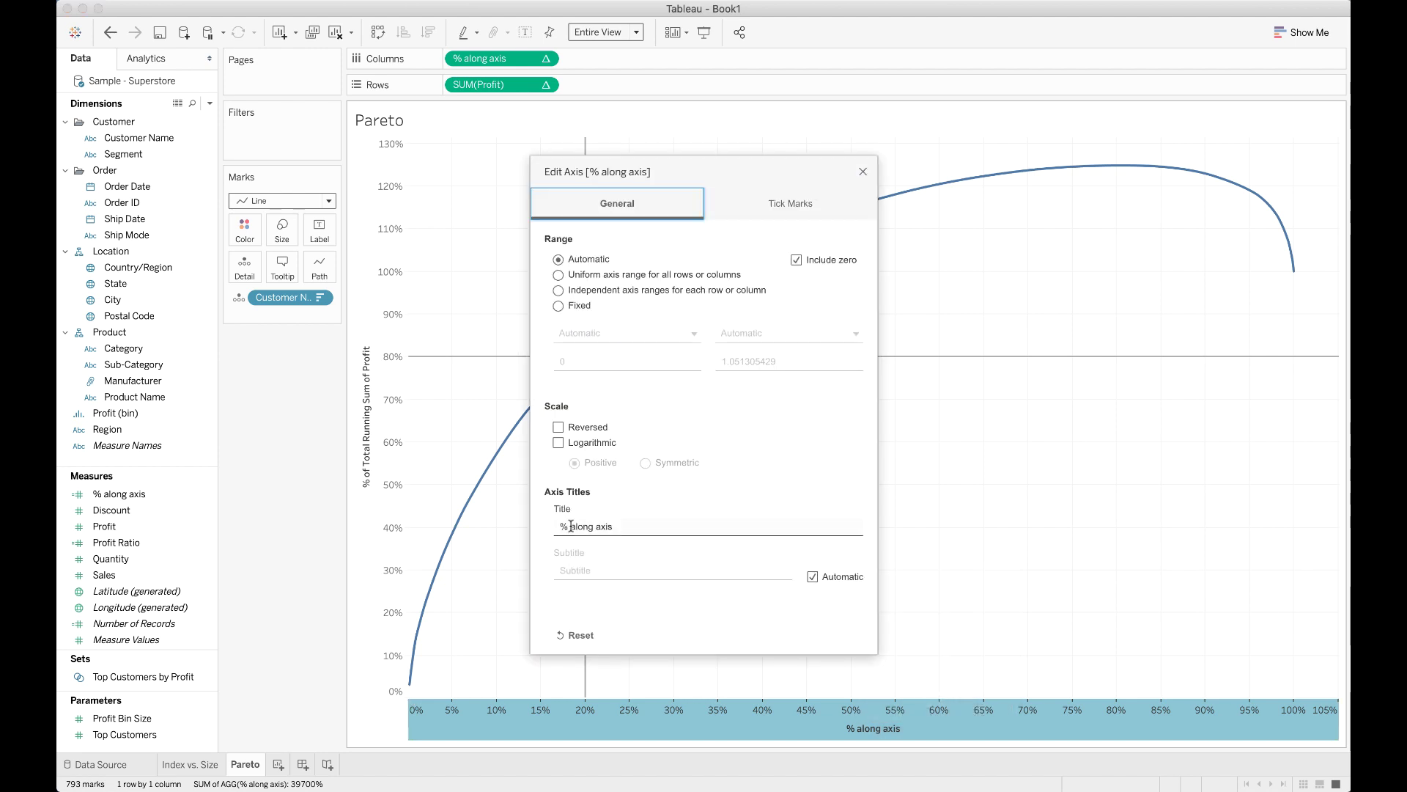
{"action": "left_click", "coordinate": [571, 526]}
{"action": "left_click_drag", "start_coordinate": [571, 527], "coordinate": [631, 525]}
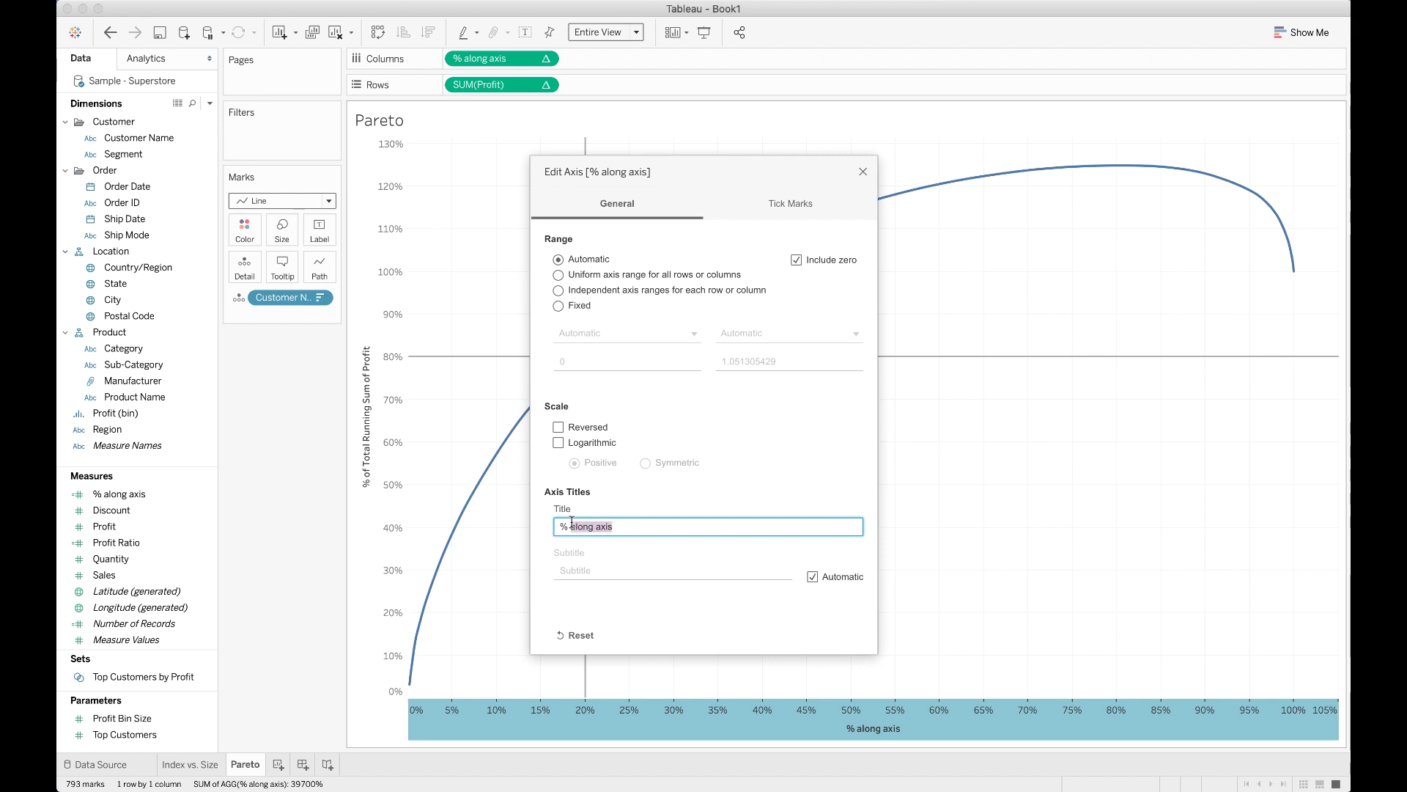
{"action": "type", "text": "of customers"}
{"action": "left_click", "coordinate": [584, 526]}
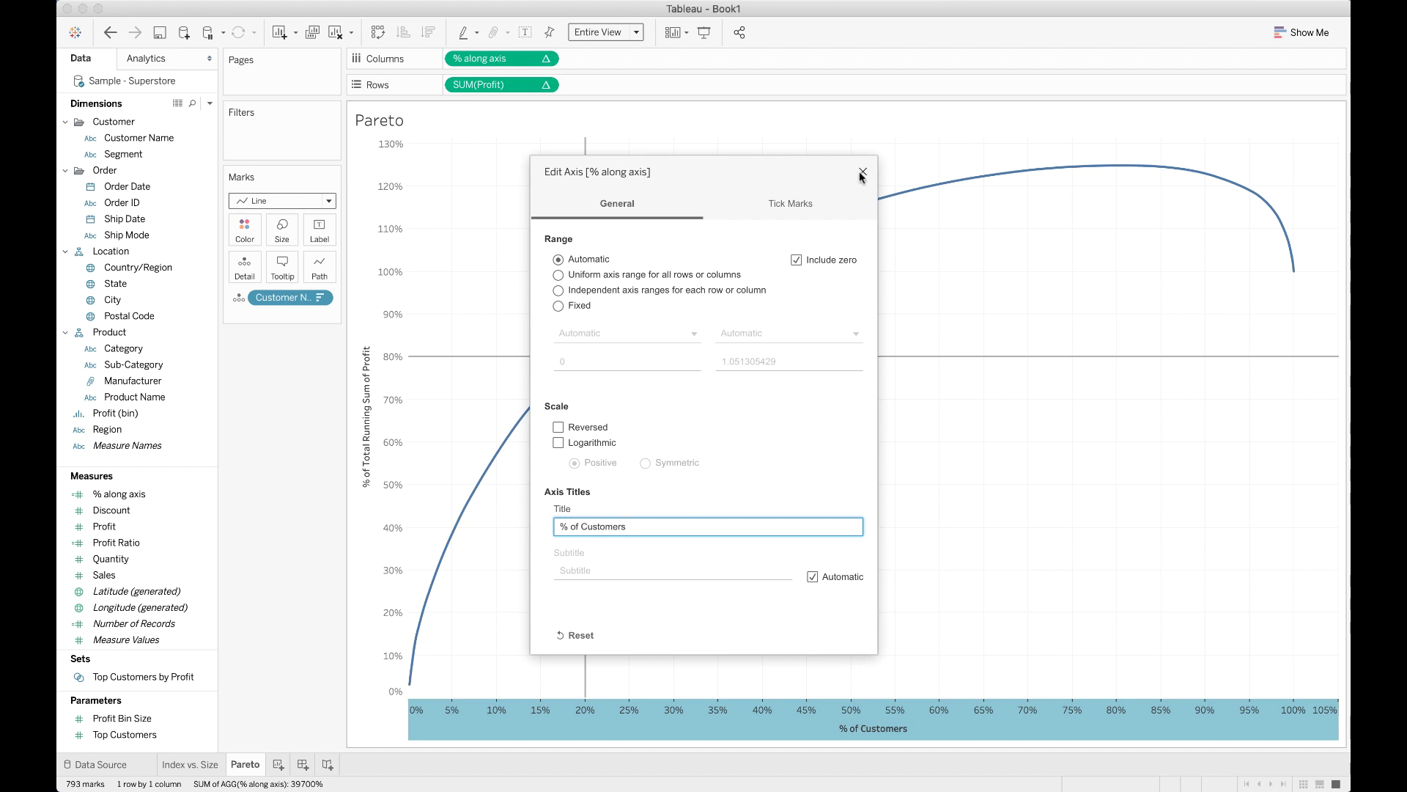
{"action": "left_click", "coordinate": [863, 172]}
Delete 'Total Running Sum of' from the vertical axis title, leaving '% of Profit'.
{"action": "right_click", "coordinate": [370, 411]}
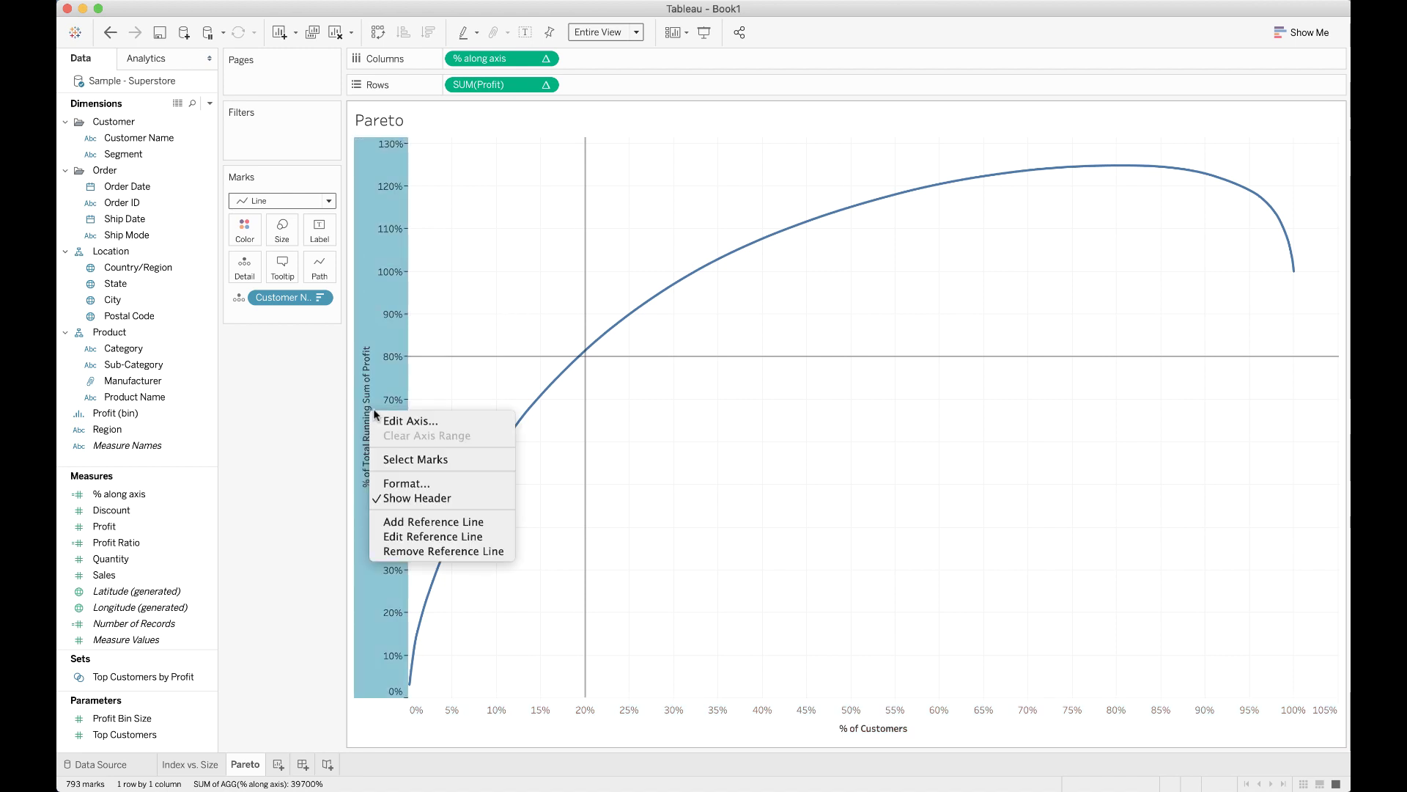
{"action": "left_click", "coordinate": [396, 421]}
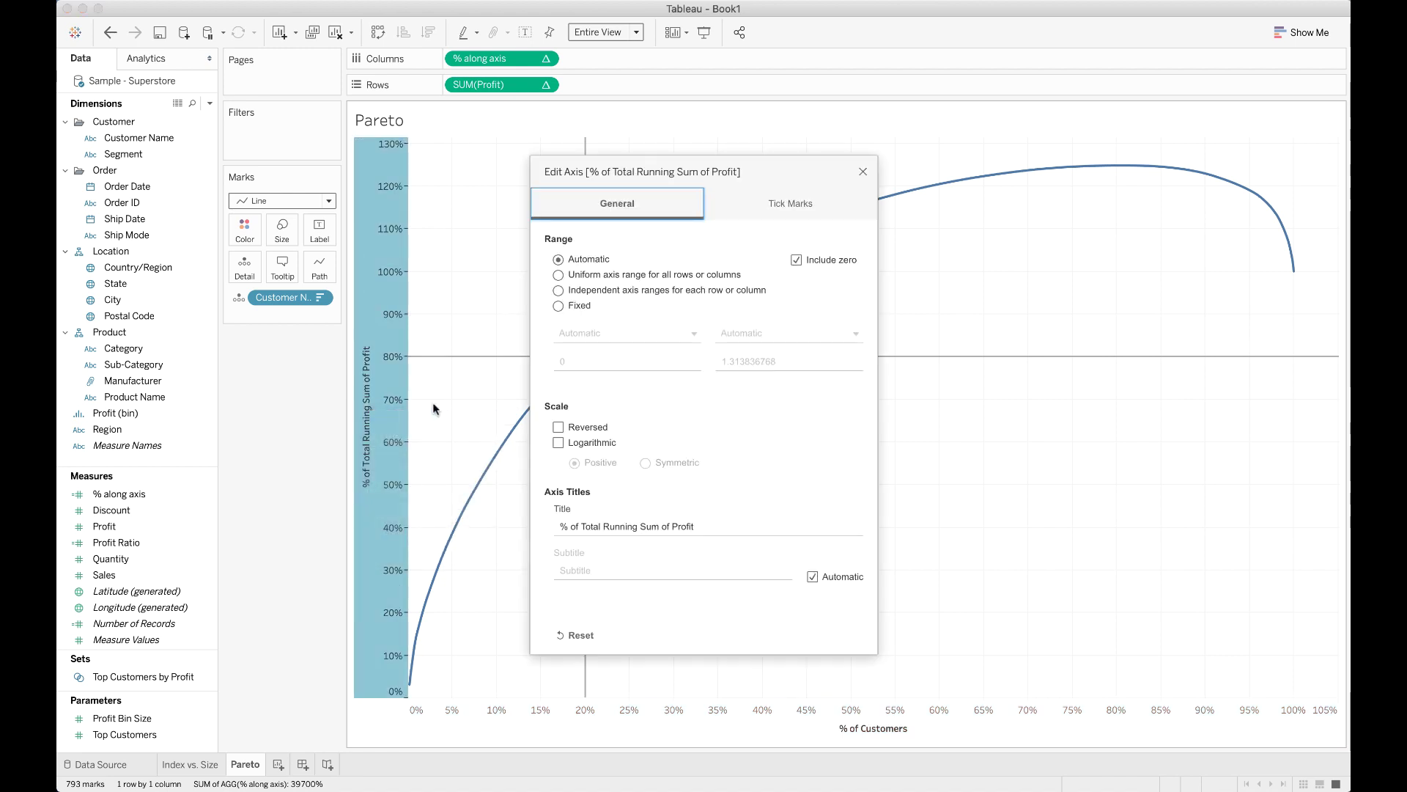
{"action": "triple_click", "coordinate": [585, 526]}
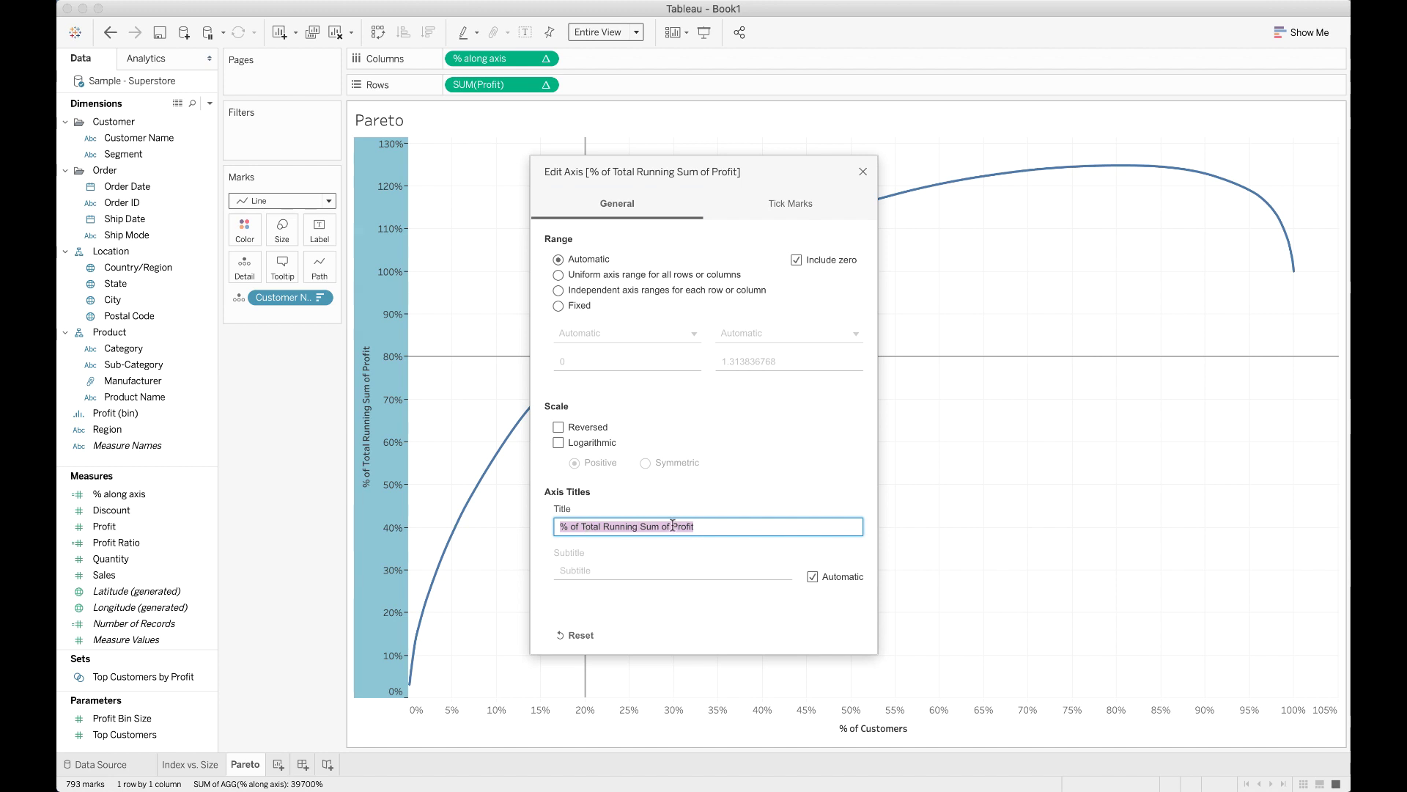
{"action": "left_click_drag", "start_coordinate": [670, 527], "coordinate": [582, 526]}
{"action": "key", "text": "BackSpace"}
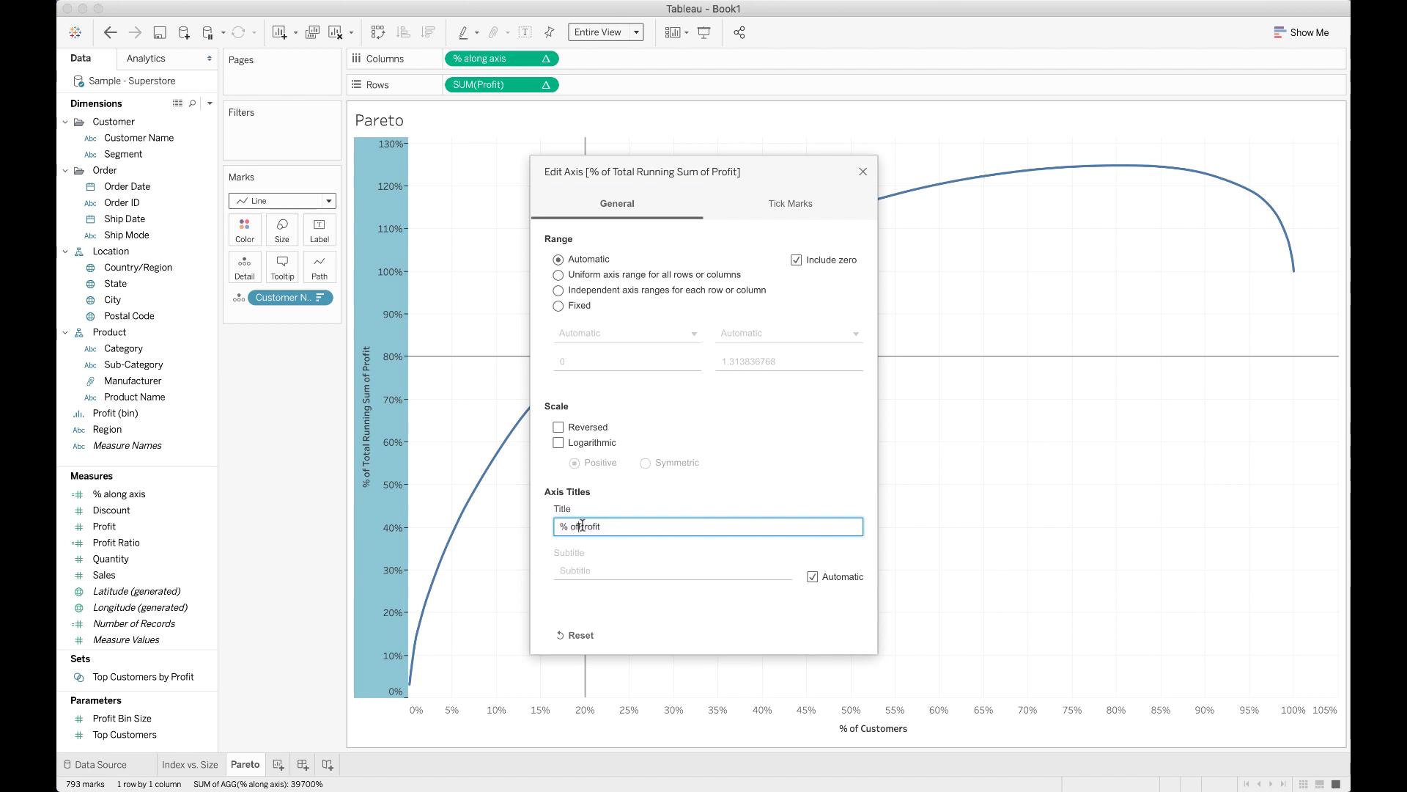
{"action": "left_click", "coordinate": [863, 173]}
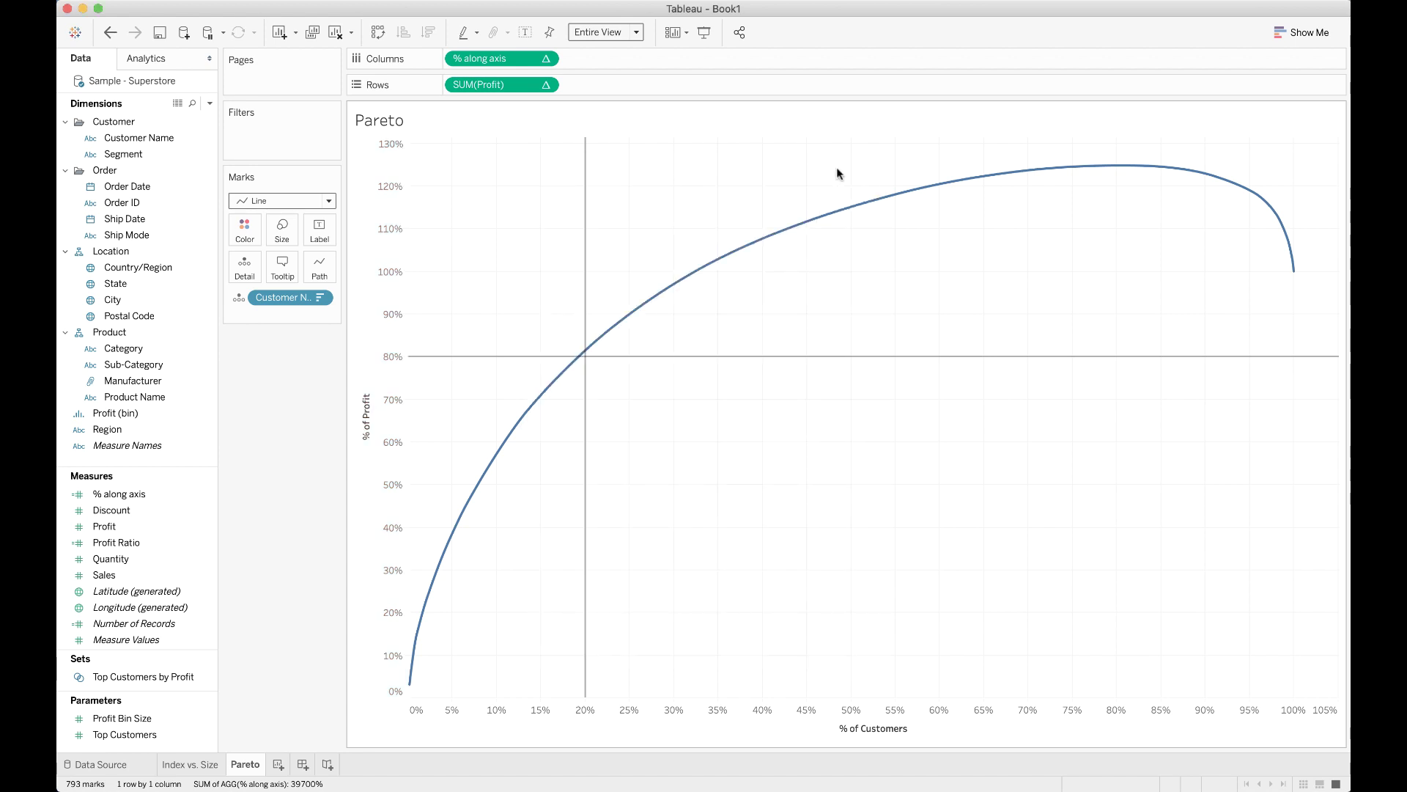